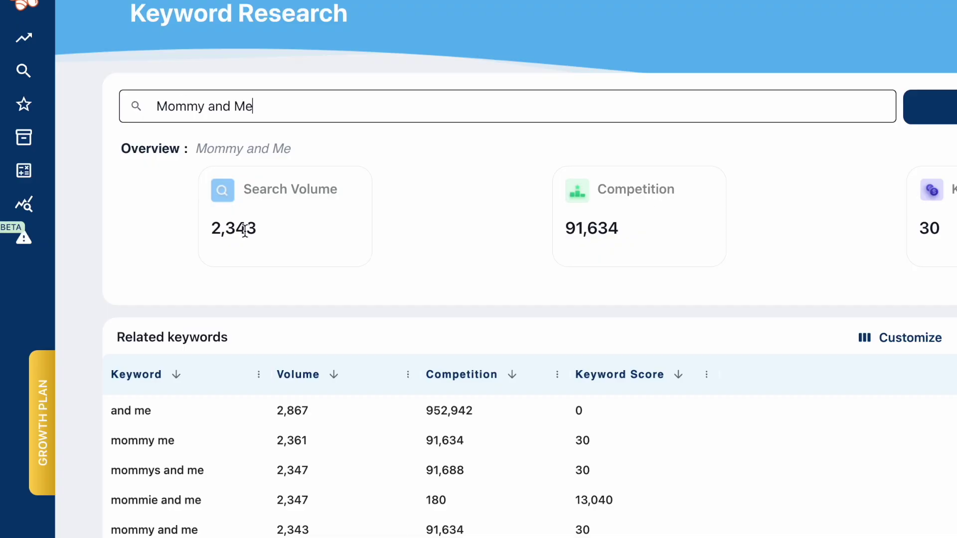
Step: Widen the Keyword column in the related keywords table for "Mommy and Me"
{"action": "scroll", "coordinate": [306, 332], "scroll_direction": "down", "scroll_amount": 3}
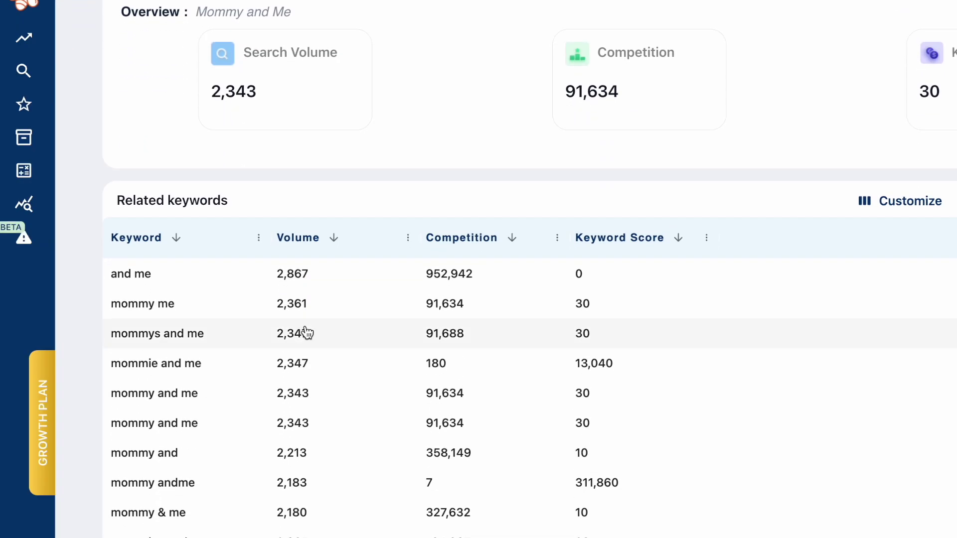
{"action": "scroll", "coordinate": [306, 333], "scroll_direction": "down", "scroll_amount": 1}
{"action": "scroll", "coordinate": [210, 326], "scroll_direction": "up", "scroll_amount": 1}
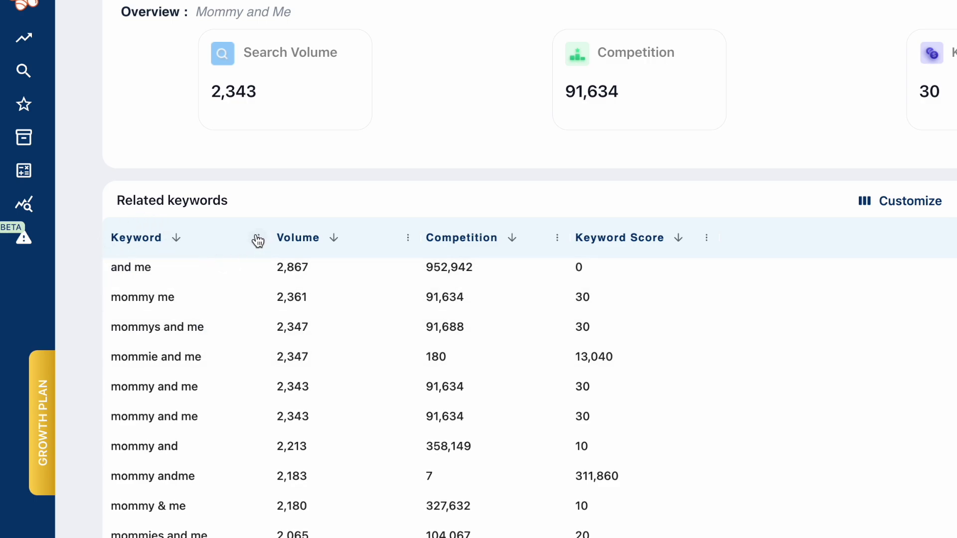
{"action": "left_click_drag", "start_coordinate": [273, 235], "coordinate": [310, 235]}
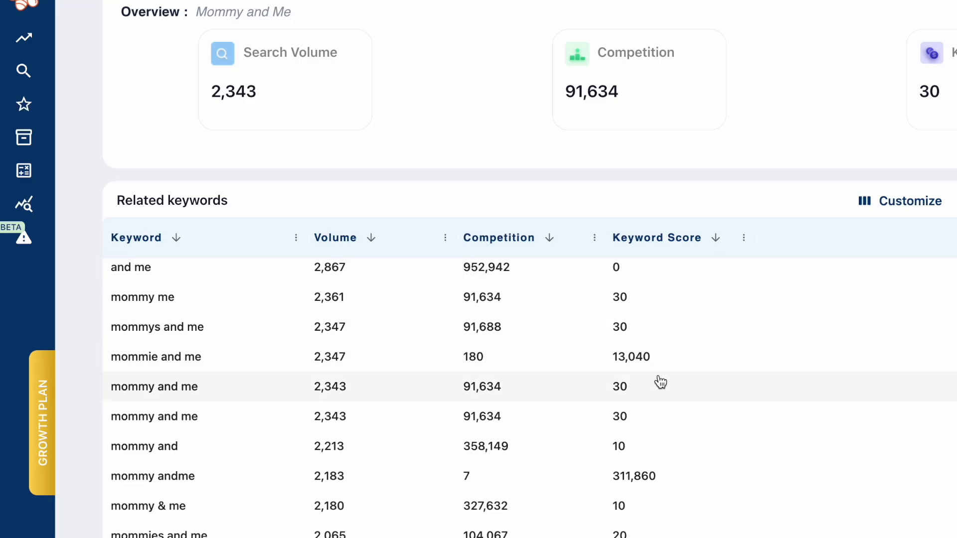
Step: Examine the volume, competition and keyword score of the related keywords for "Mommy and Me"
{"action": "scroll", "coordinate": [667, 399], "scroll_direction": "down", "scroll_amount": 2}
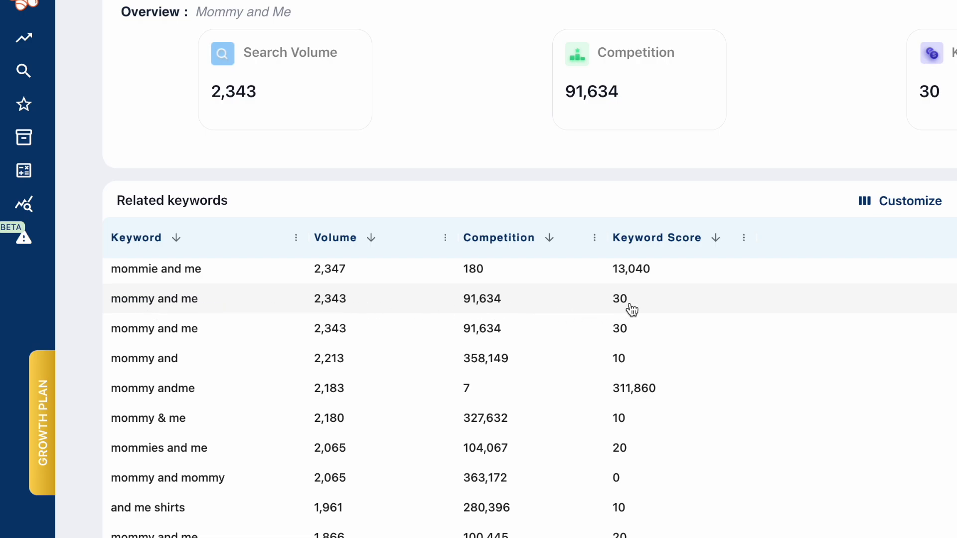
{"action": "scroll", "coordinate": [684, 315], "scroll_direction": "down", "scroll_amount": 3}
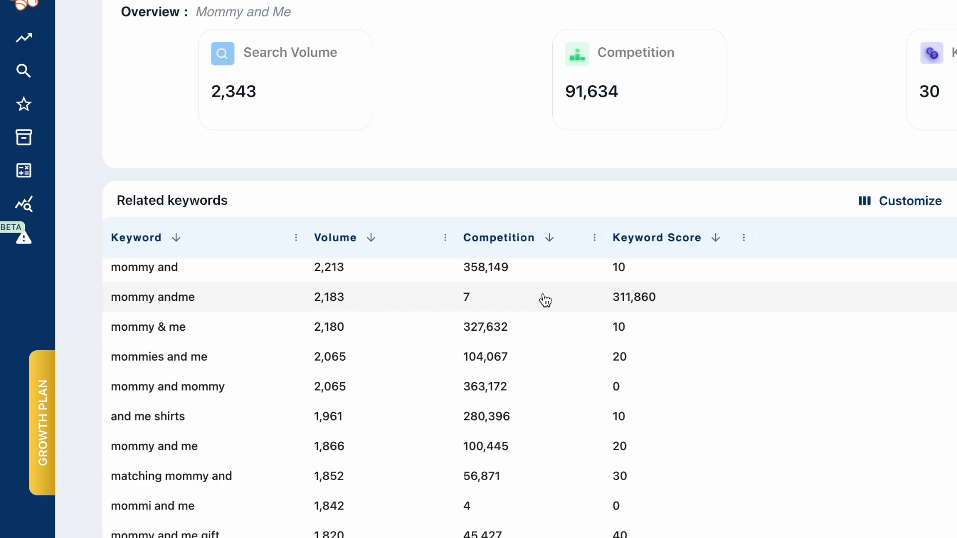
{"action": "scroll", "coordinate": [683, 354], "scroll_direction": "down", "scroll_amount": 1}
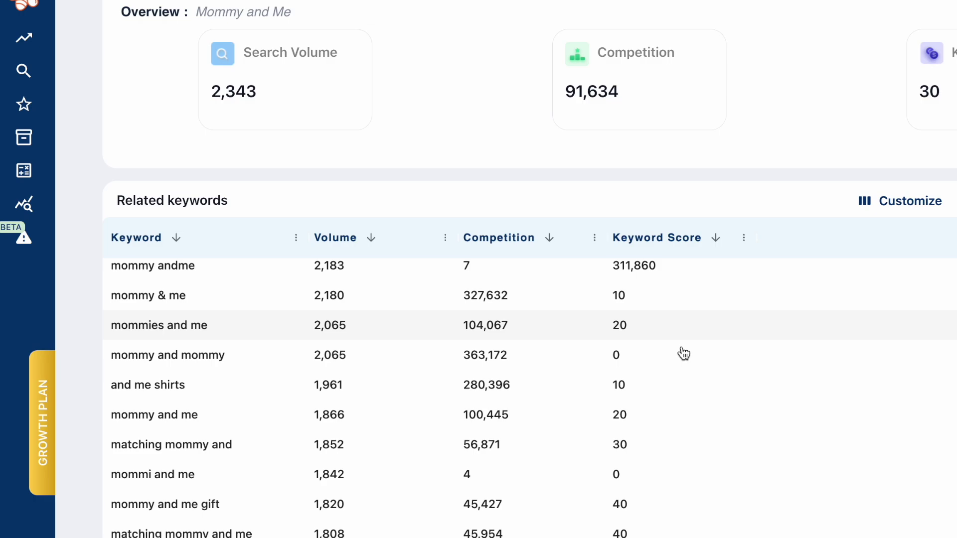
{"action": "scroll", "coordinate": [683, 354], "scroll_direction": "up", "scroll_amount": 1}
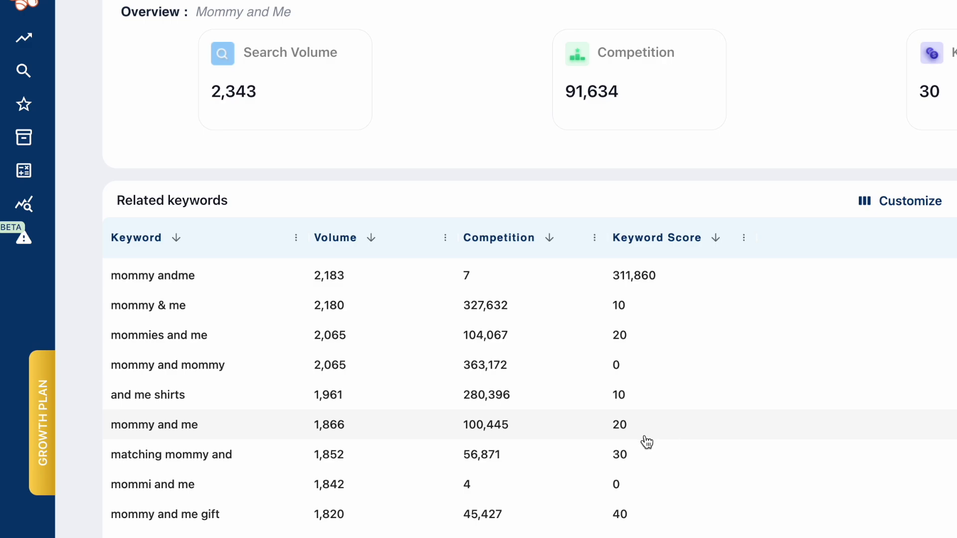
{"action": "scroll", "coordinate": [646, 442], "scroll_direction": "down", "scroll_amount": 2}
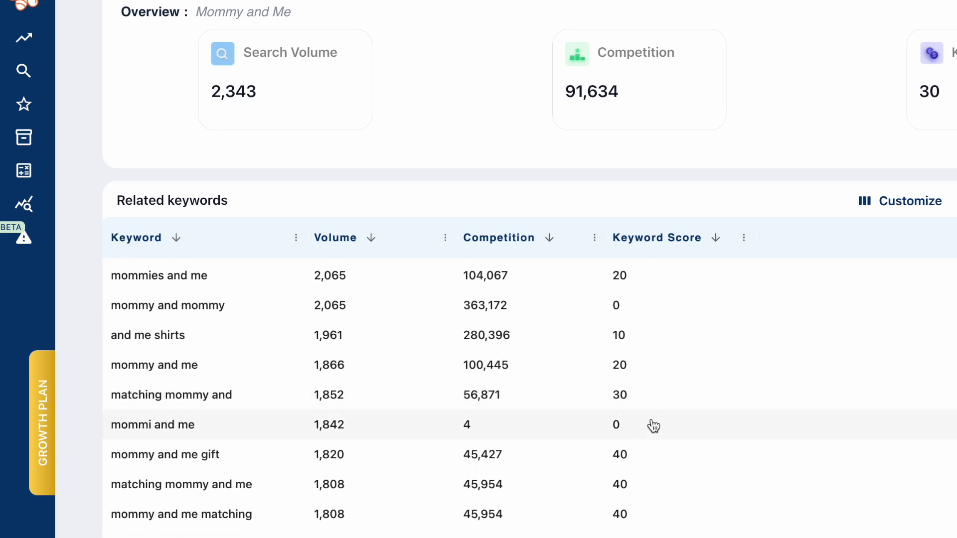
{"action": "scroll", "coordinate": [658, 458], "scroll_direction": "down", "scroll_amount": 2}
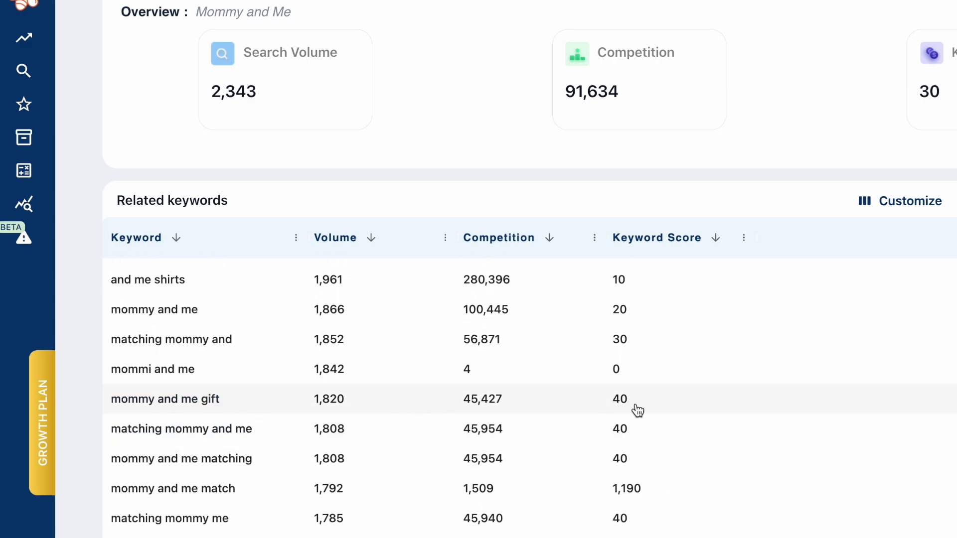
{"action": "scroll", "coordinate": [637, 408], "scroll_direction": "down", "scroll_amount": 1}
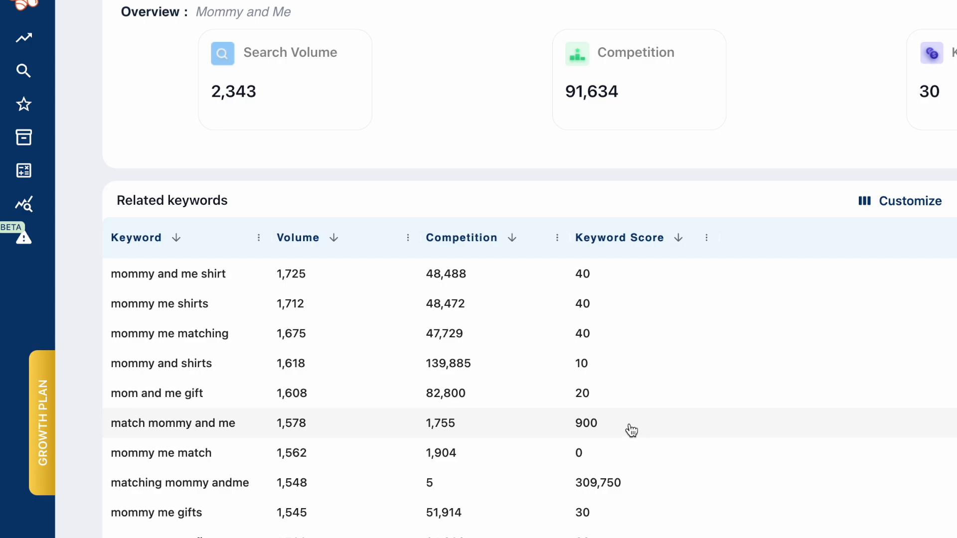
{"action": "scroll", "coordinate": [631, 430], "scroll_direction": "down", "scroll_amount": 3}
{"action": "scroll", "coordinate": [631, 429], "scroll_direction": "down", "scroll_amount": 1}
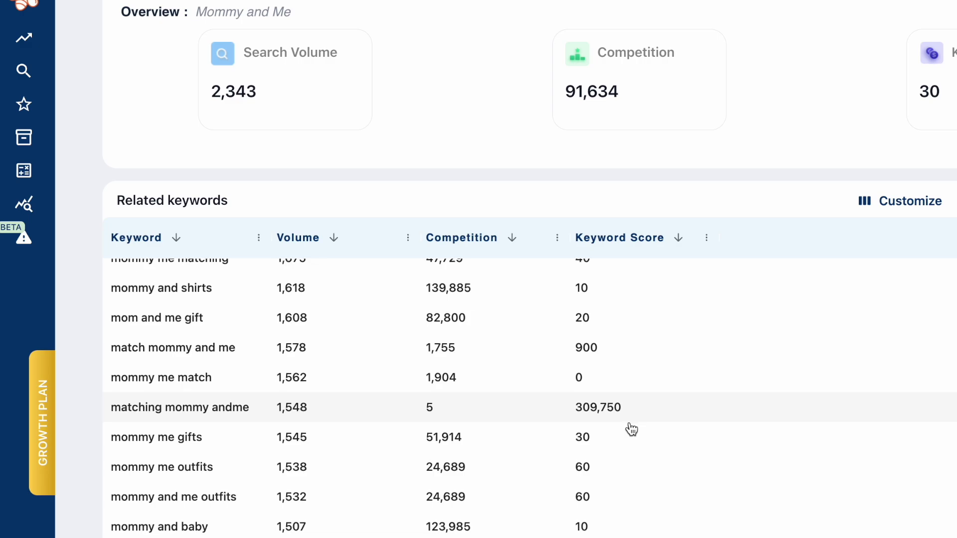
{"action": "scroll", "coordinate": [631, 429], "scroll_direction": "down", "scroll_amount": 2}
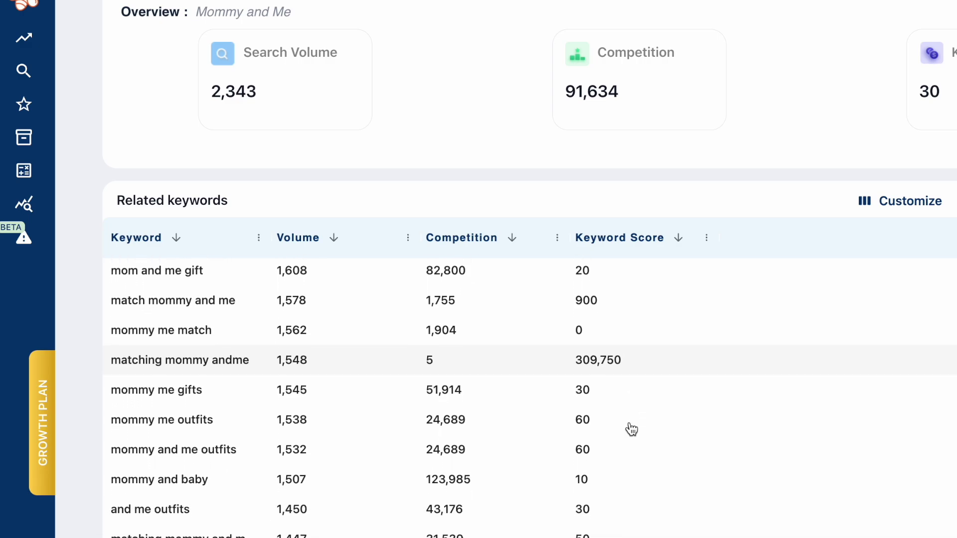
{"action": "scroll", "coordinate": [630, 428], "scroll_direction": "down", "scroll_amount": 1}
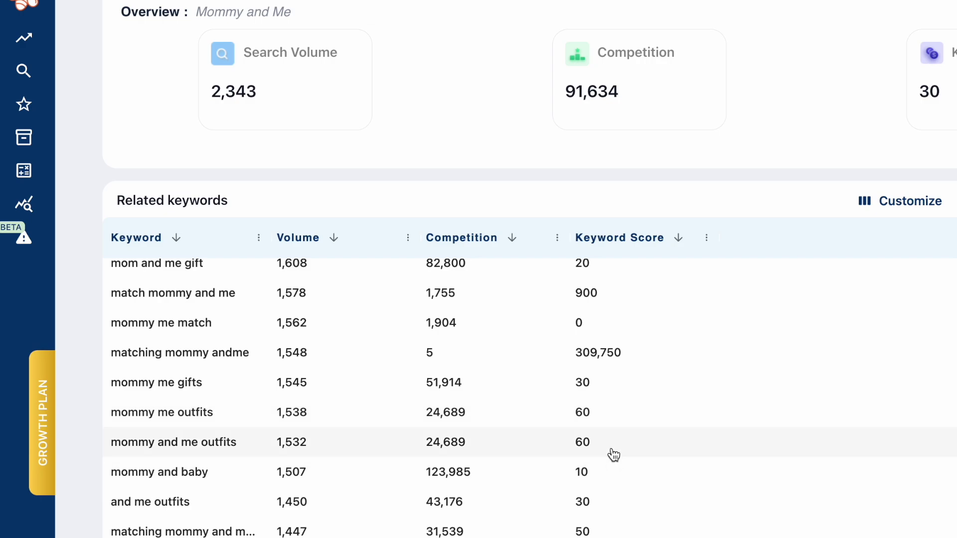
{"action": "scroll", "coordinate": [613, 455], "scroll_direction": "down", "scroll_amount": 3}
{"action": "scroll", "coordinate": [613, 455], "scroll_direction": "down", "scroll_amount": 2}
{"action": "scroll", "coordinate": [613, 455], "scroll_direction": "down", "scroll_amount": 1}
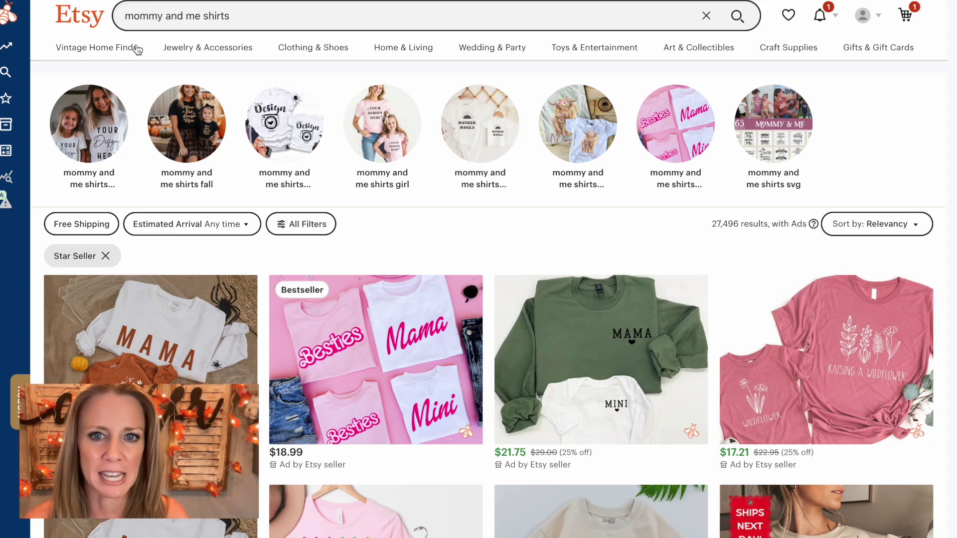
Step: Review all available filters for the "mommy and me shirts" search, including the Etsy's best options
{"action": "mouse_move", "coordinate": [188, 46]}
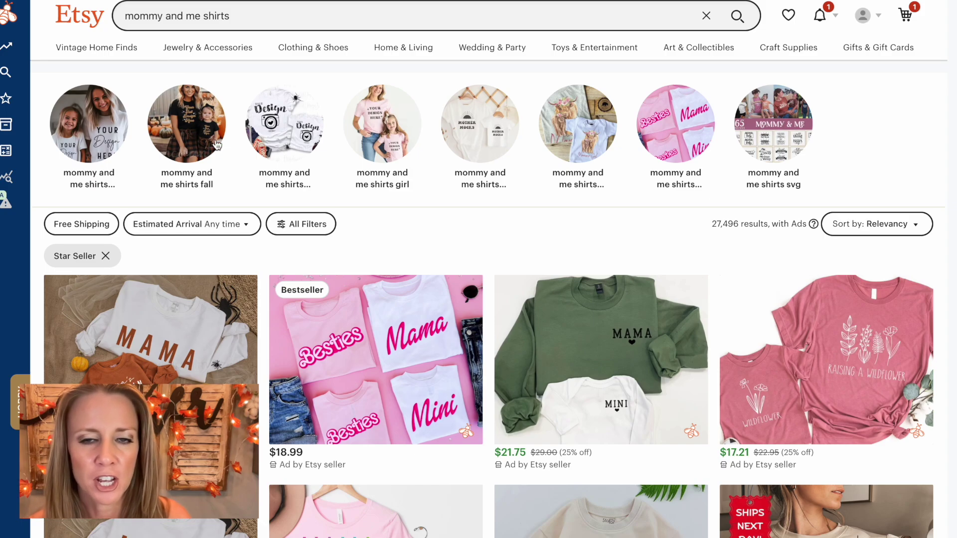
{"action": "left_click", "coordinate": [292, 229]}
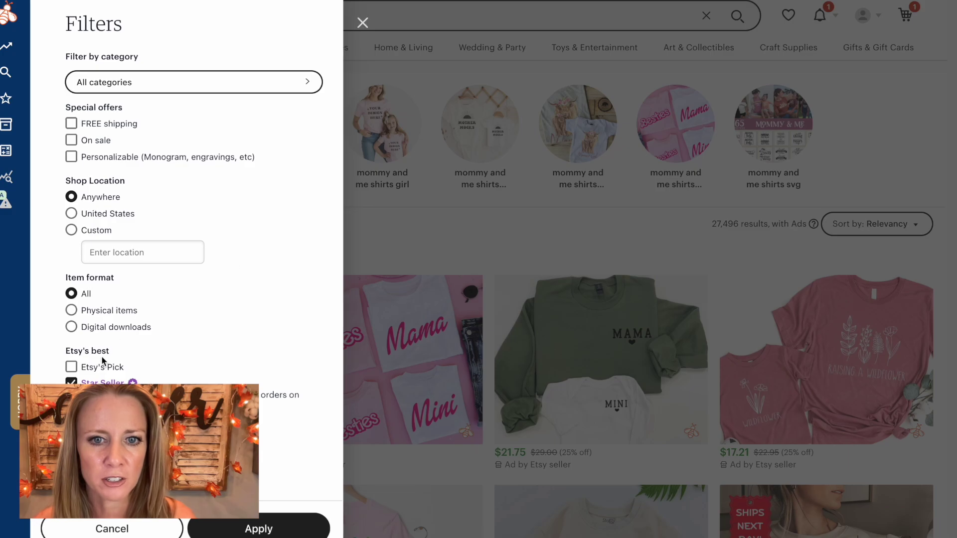
{"action": "left_click", "coordinate": [243, 529]}
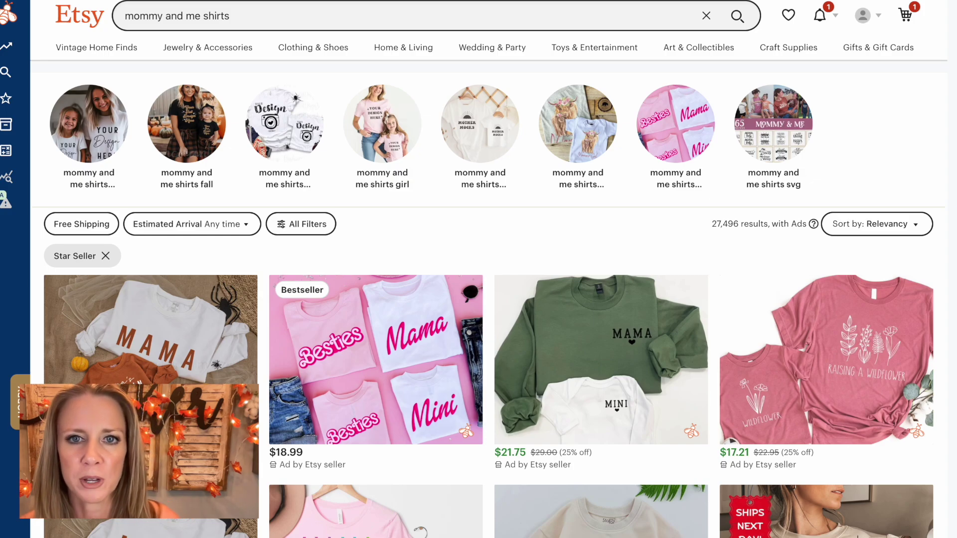
{"action": "key", "text": "super+l"}
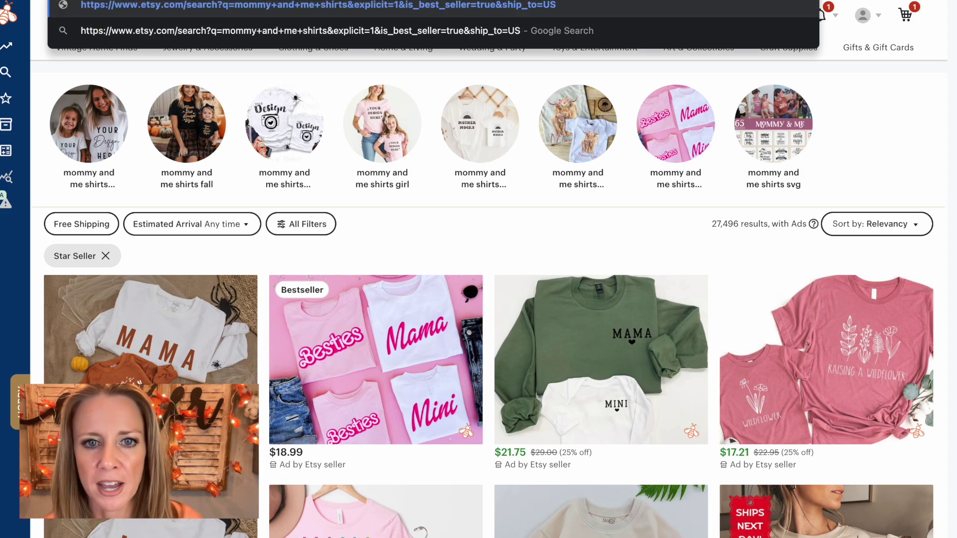
{"action": "key", "text": "Escape"}
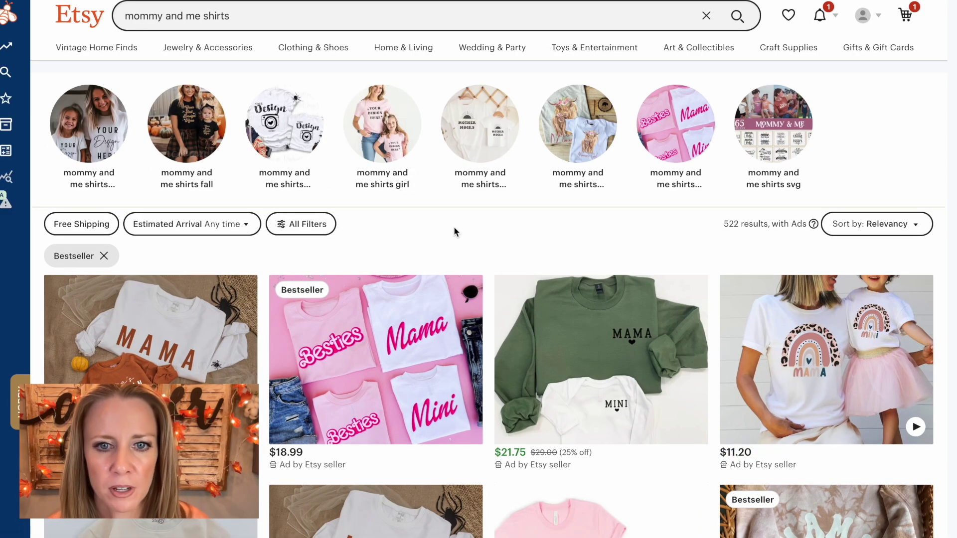
Step: Examine the designs, prices and bestseller badges of the mommy and me shirt listings
{"action": "scroll", "coordinate": [454, 229], "scroll_direction": "down", "scroll_amount": 1}
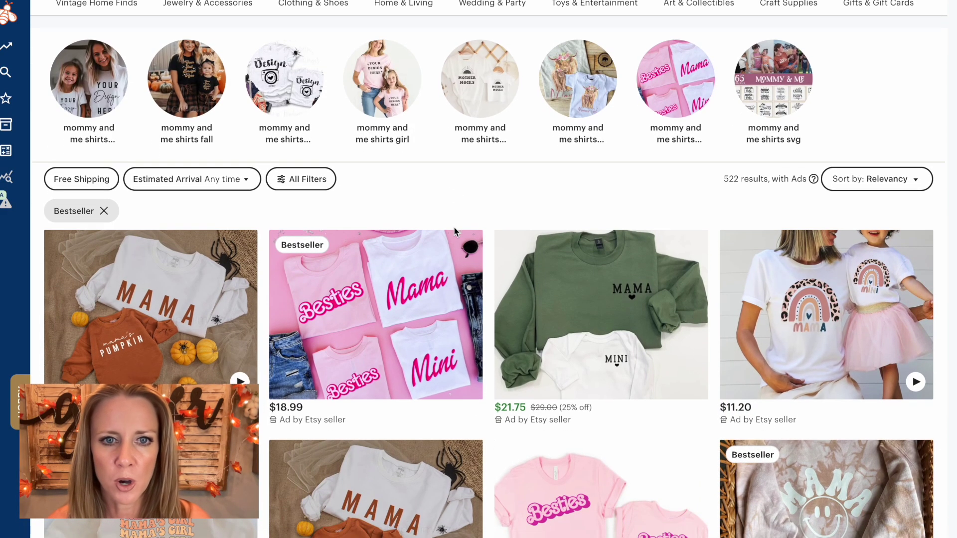
{"action": "mouse_move", "coordinate": [9, 226]}
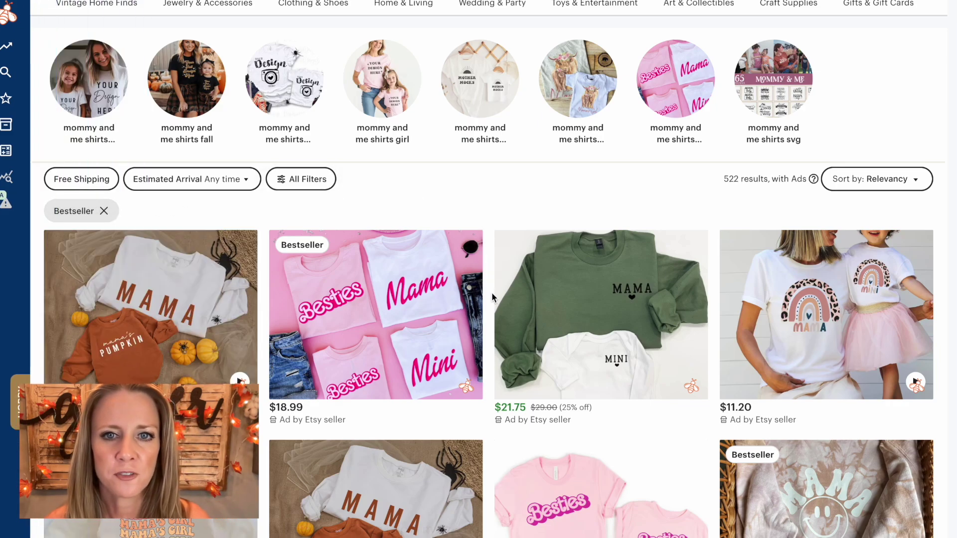
{"action": "scroll", "coordinate": [491, 298], "scroll_direction": "down", "scroll_amount": 5}
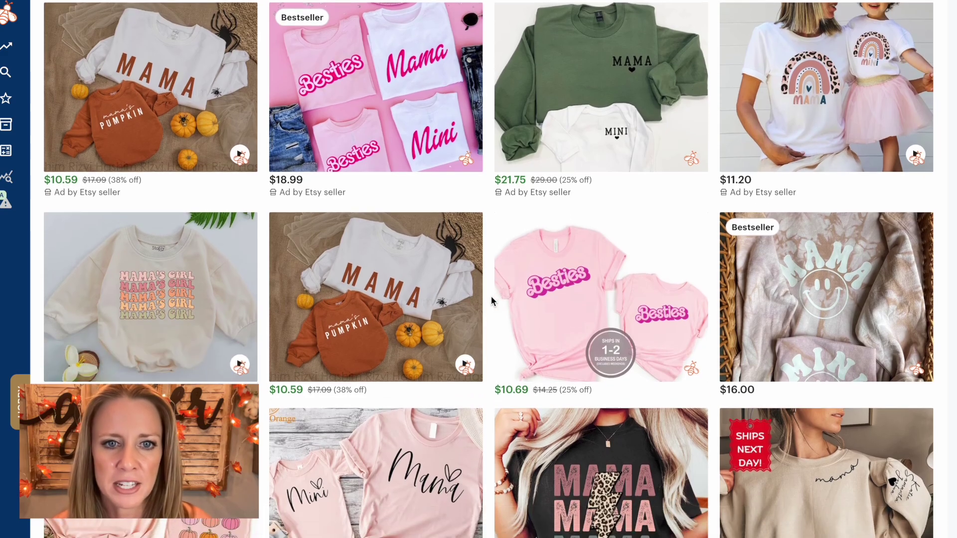
{"action": "scroll", "coordinate": [491, 296], "scroll_direction": "down", "scroll_amount": 2}
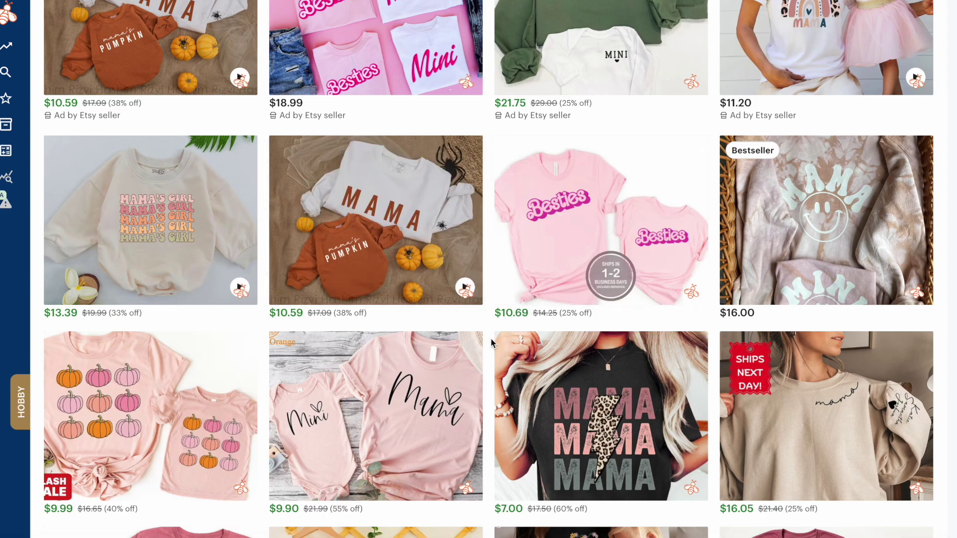
{"action": "scroll", "coordinate": [491, 343], "scroll_direction": "down", "scroll_amount": 3}
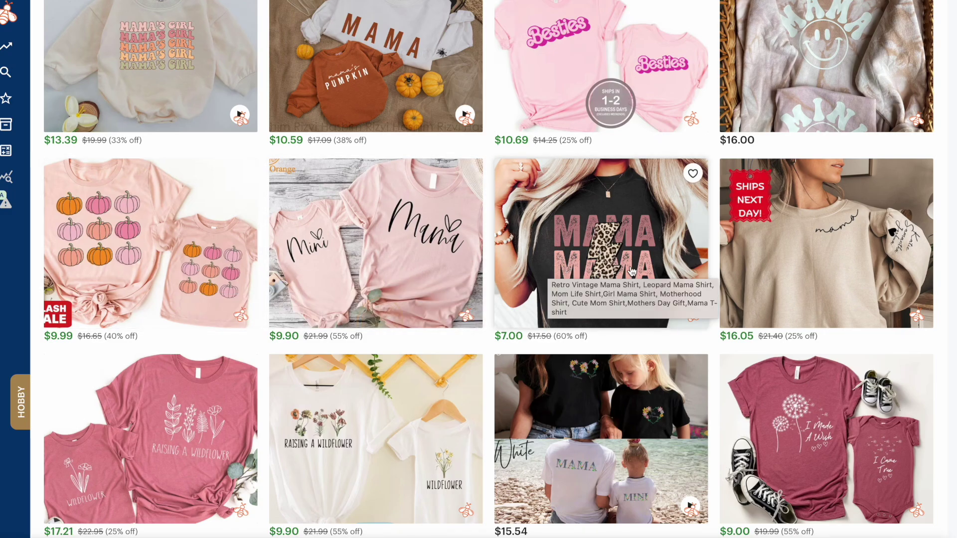
{"action": "scroll", "coordinate": [717, 361], "scroll_direction": "down", "scroll_amount": 2}
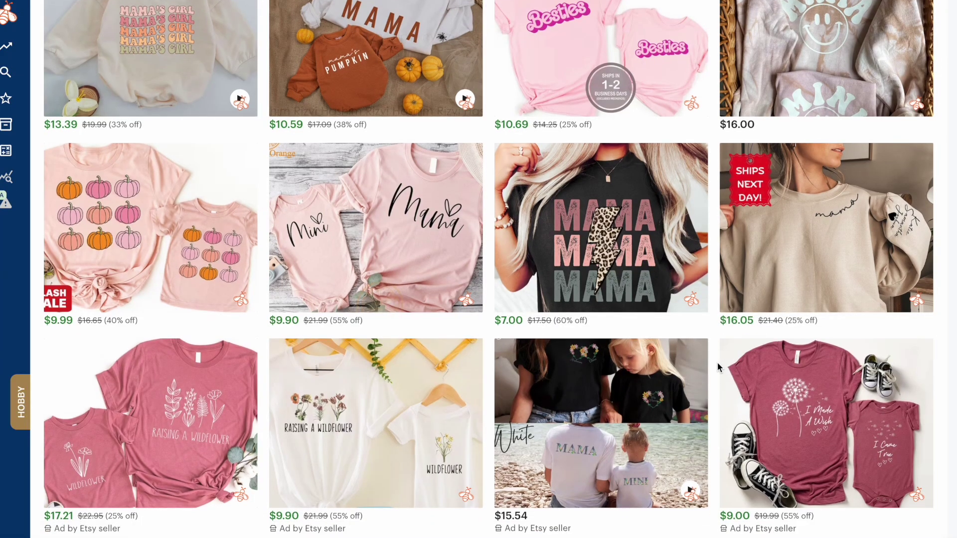
{"action": "scroll", "coordinate": [717, 365], "scroll_direction": "down", "scroll_amount": 1}
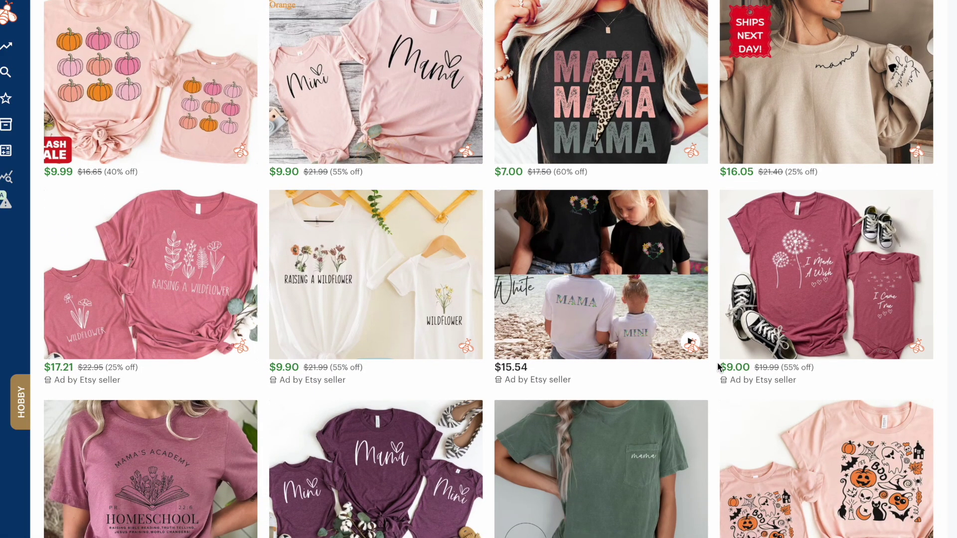
{"action": "scroll", "coordinate": [717, 368], "scroll_direction": "down", "scroll_amount": 1}
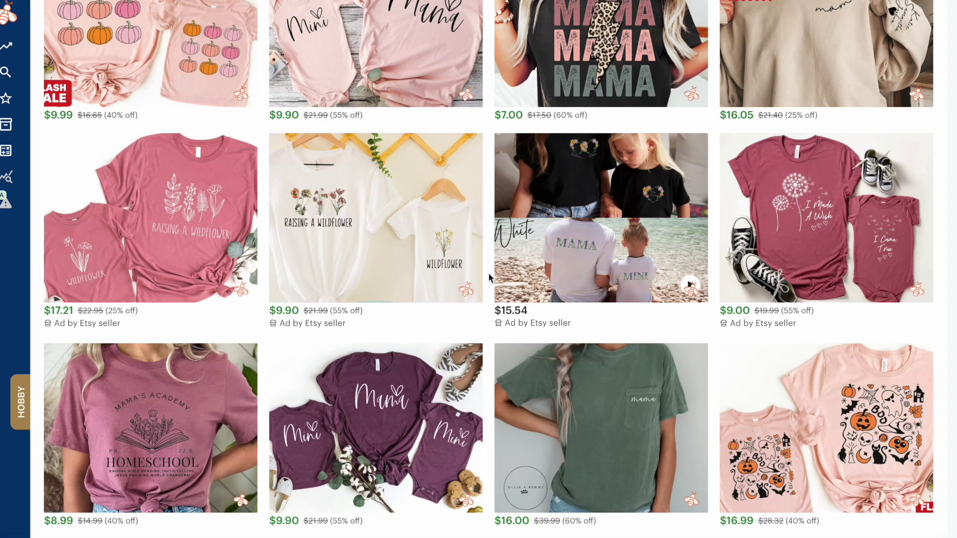
{"action": "scroll", "coordinate": [248, 289], "scroll_direction": "down", "scroll_amount": 3}
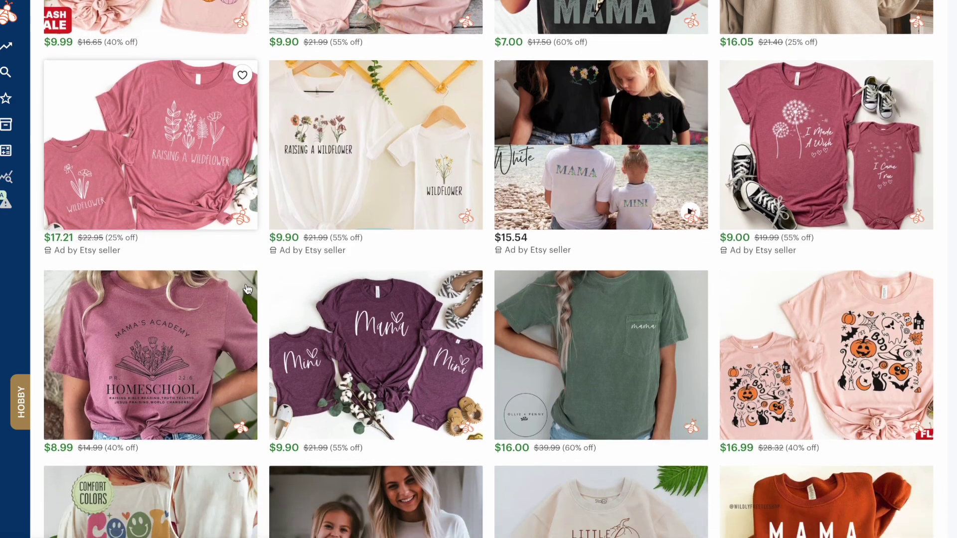
{"action": "scroll", "coordinate": [247, 289], "scroll_direction": "down", "scroll_amount": 1}
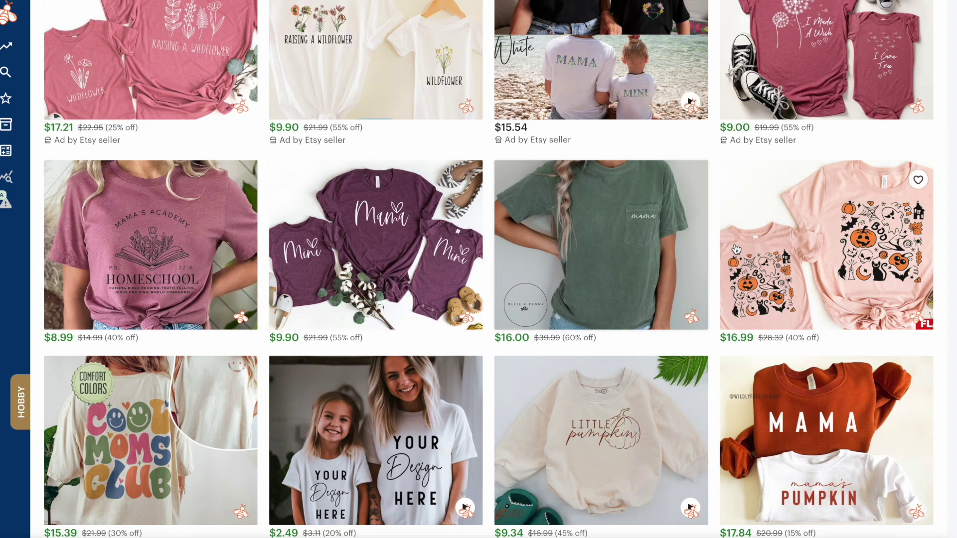
{"action": "scroll", "coordinate": [736, 248], "scroll_direction": "down", "scroll_amount": 3}
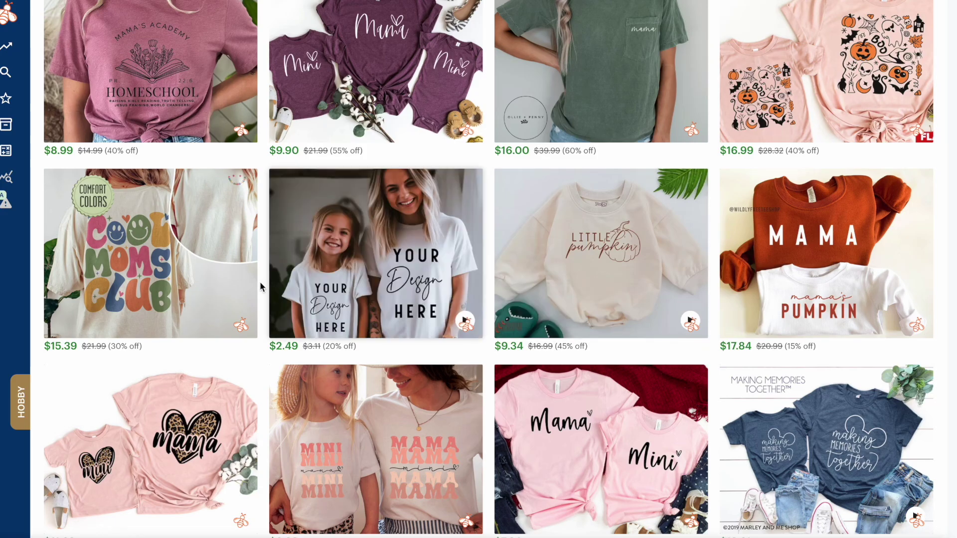
{"action": "scroll", "coordinate": [184, 404], "scroll_direction": "down", "scroll_amount": 5}
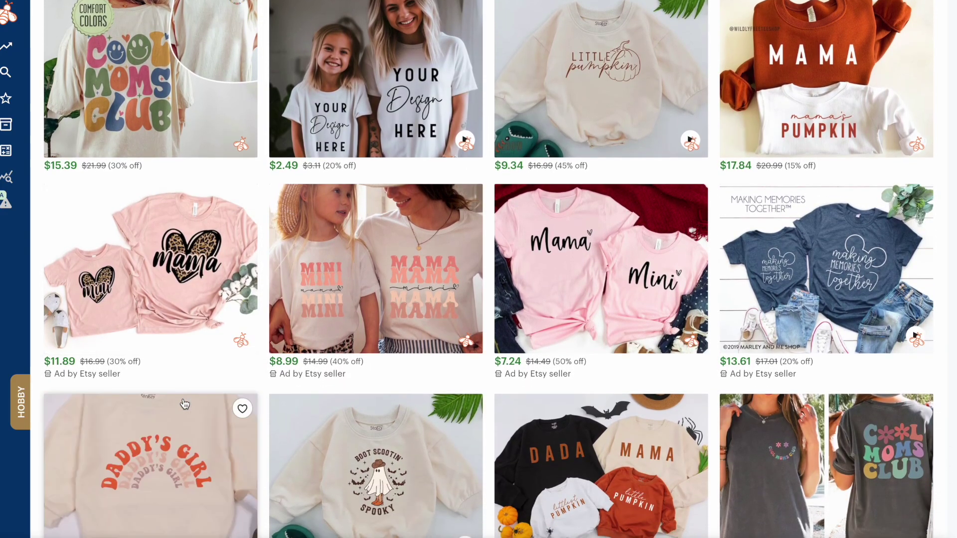
{"action": "scroll", "coordinate": [185, 404], "scroll_direction": "down", "scroll_amount": 3}
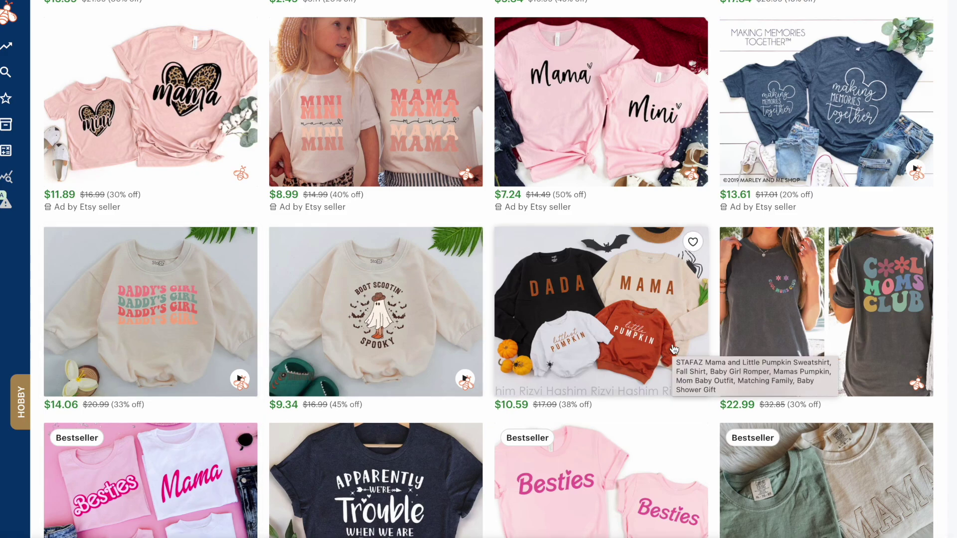
{"action": "scroll", "coordinate": [710, 414], "scroll_direction": "down", "scroll_amount": 3}
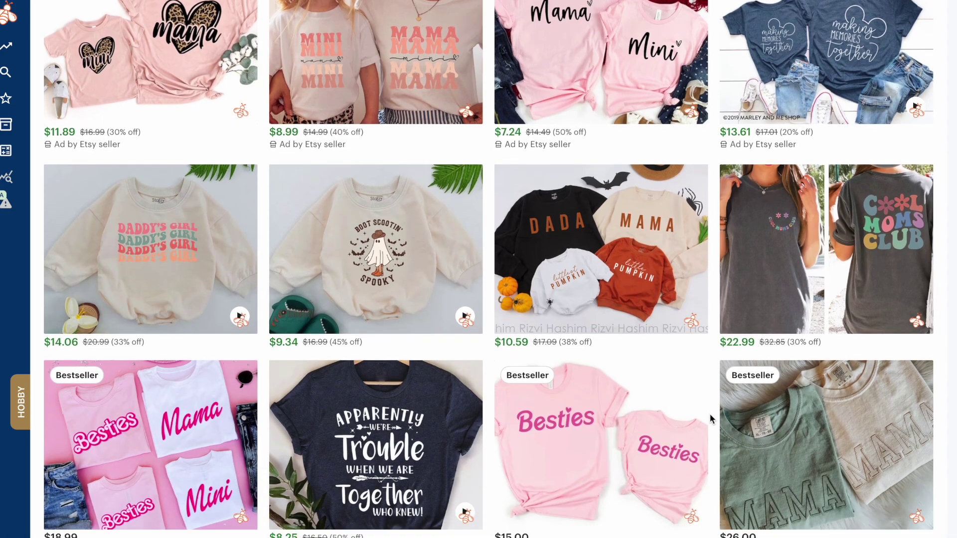
{"action": "scroll", "coordinate": [710, 418], "scroll_direction": "down", "scroll_amount": 5}
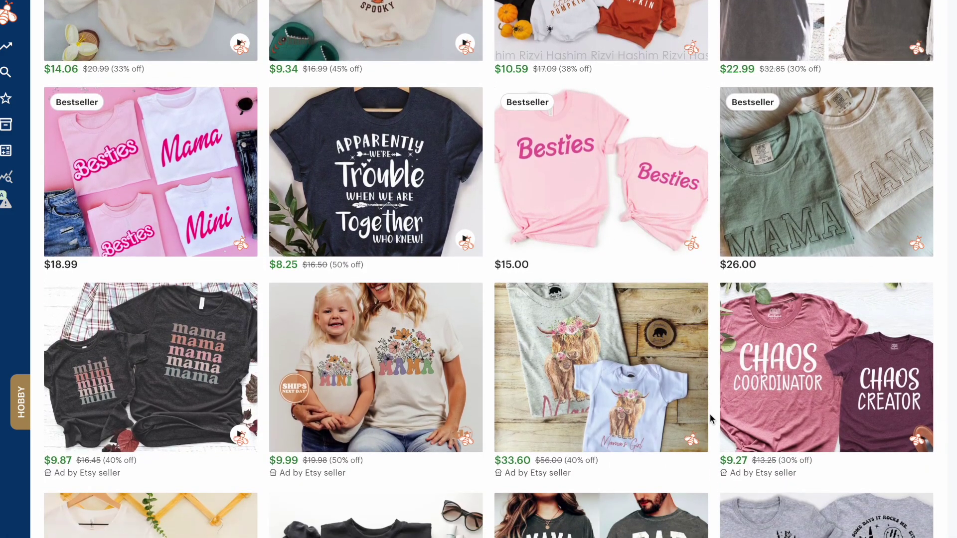
{"action": "scroll", "coordinate": [711, 418], "scroll_direction": "down", "scroll_amount": 1}
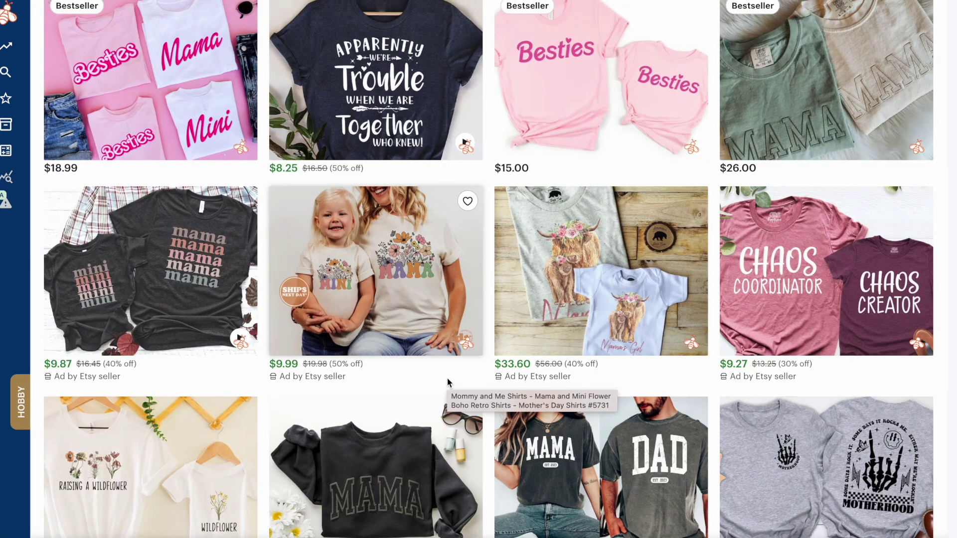
Step: Examine further mommy and me shirt listings for recurring phrases, graphics and matching mother-and-child design ideas
{"action": "scroll", "coordinate": [714, 391], "scroll_direction": "down", "scroll_amount": 3}
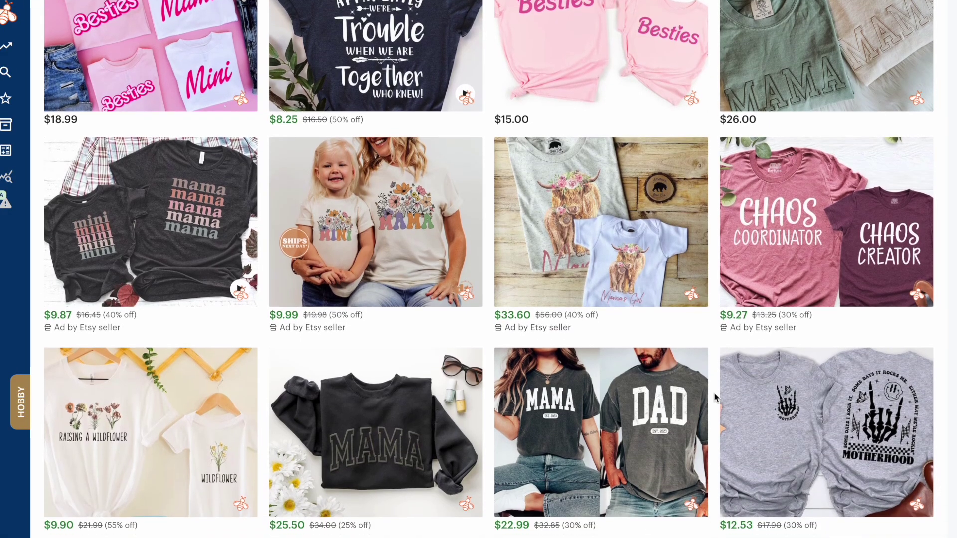
{"action": "scroll", "coordinate": [714, 392], "scroll_direction": "down", "scroll_amount": 4}
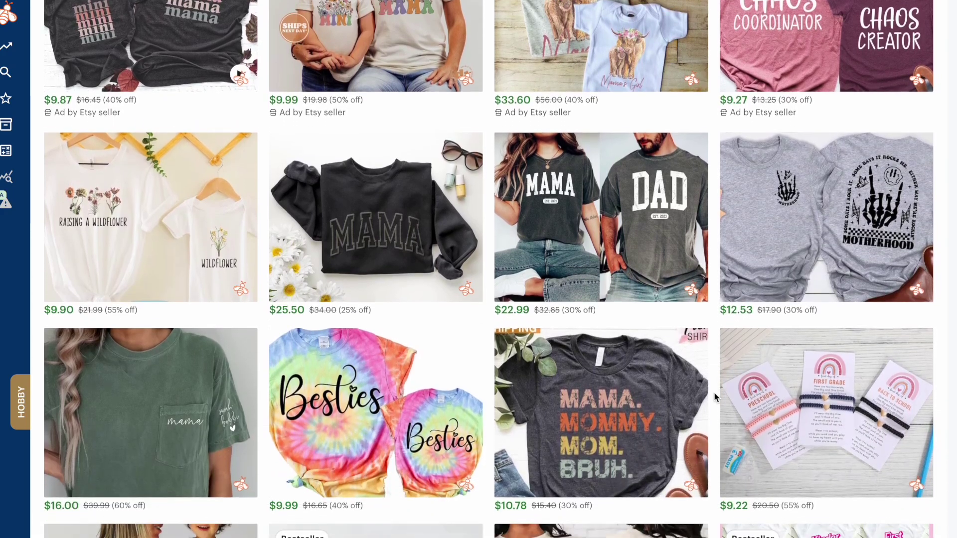
{"action": "scroll", "coordinate": [714, 392], "scroll_direction": "down", "scroll_amount": 4}
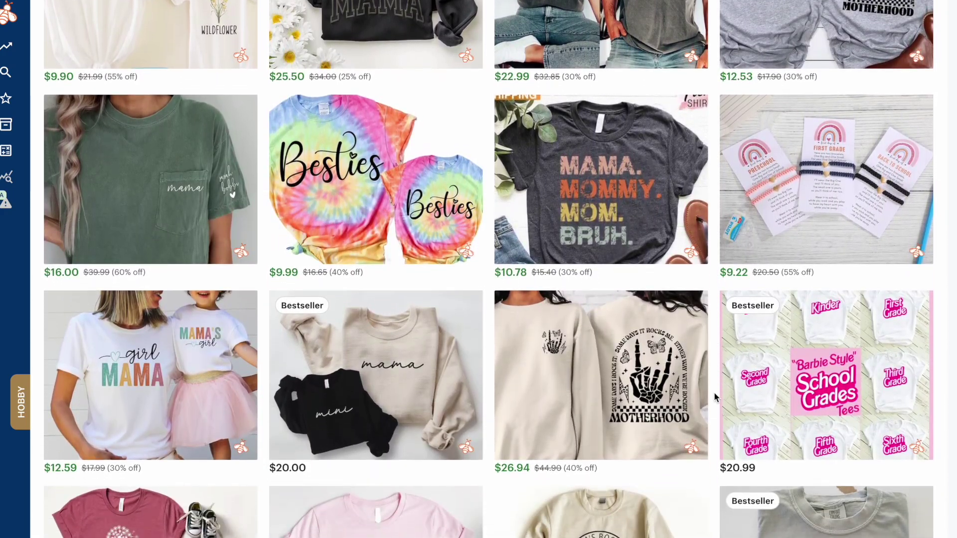
{"action": "scroll", "coordinate": [714, 391], "scroll_direction": "down", "scroll_amount": 2}
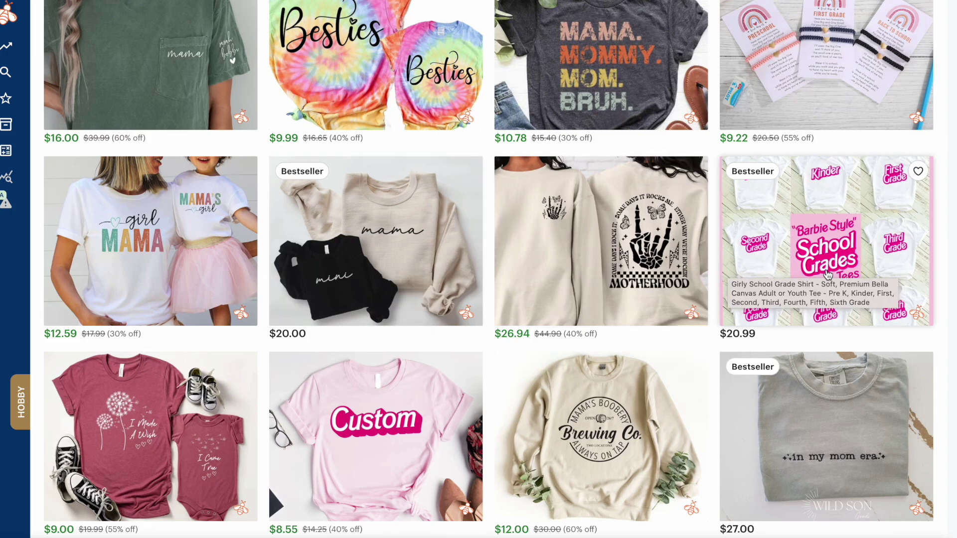
{"action": "scroll", "coordinate": [828, 273], "scroll_direction": "down", "scroll_amount": 3}
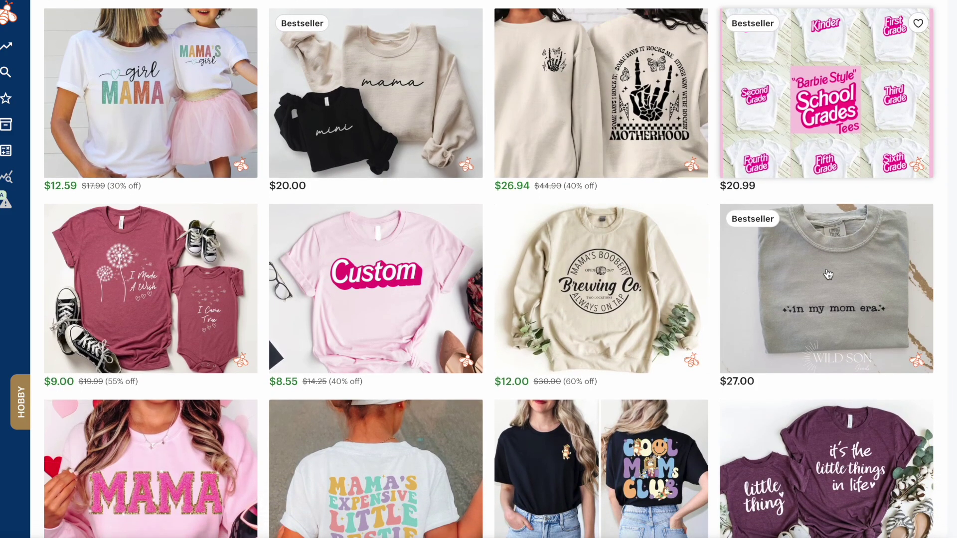
{"action": "scroll", "coordinate": [828, 273], "scroll_direction": "down", "scroll_amount": 1}
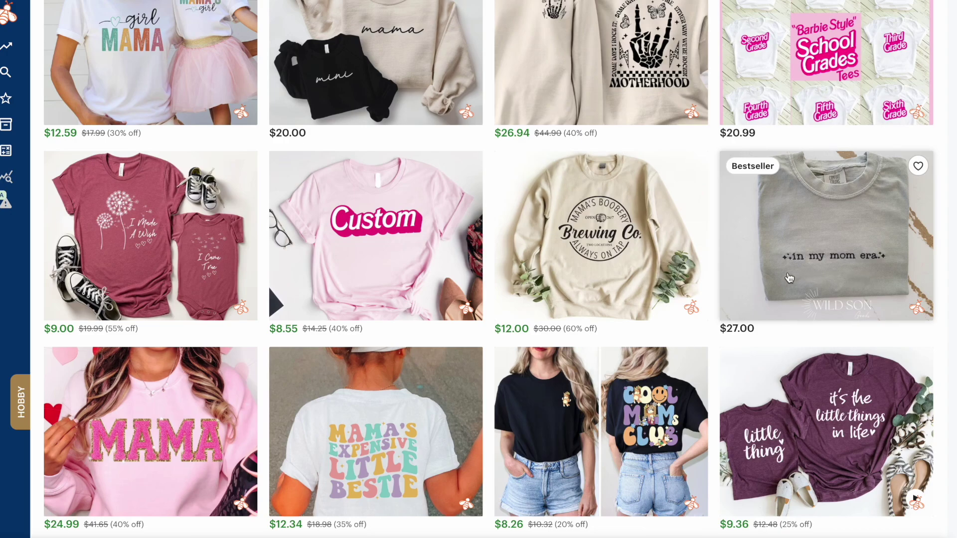
{"action": "scroll", "coordinate": [202, 273], "scroll_direction": "down", "scroll_amount": 1}
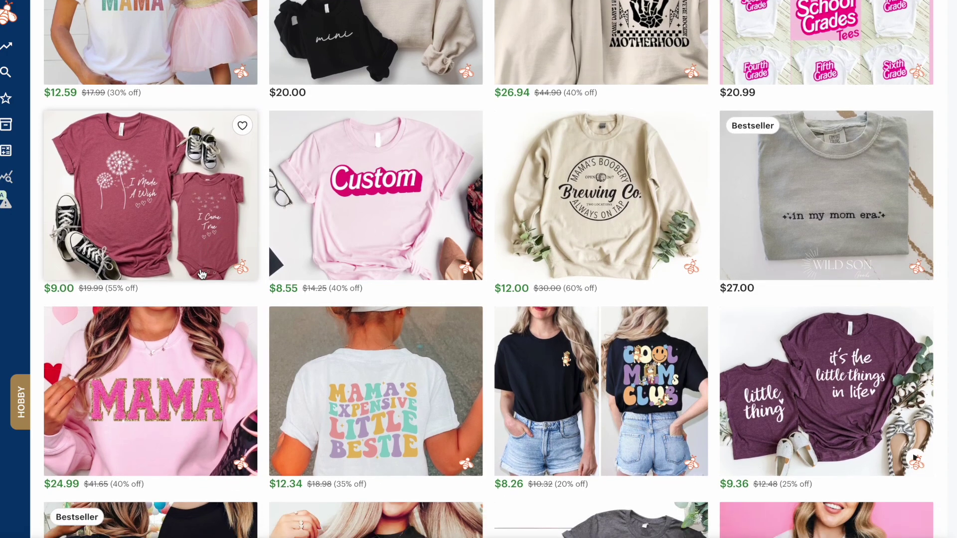
{"action": "scroll", "coordinate": [202, 274], "scroll_direction": "down", "scroll_amount": 1}
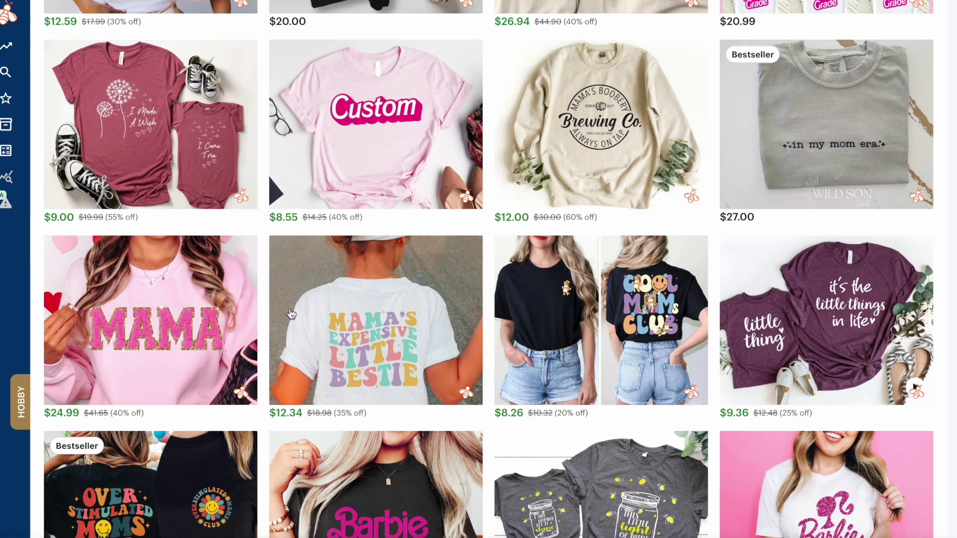
{"action": "scroll", "coordinate": [808, 333], "scroll_direction": "down", "scroll_amount": 4}
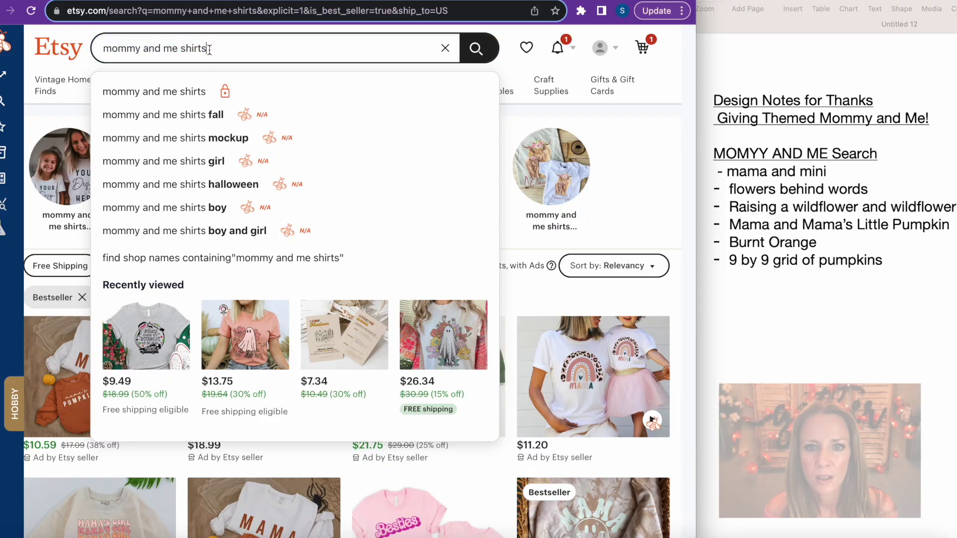
Step: Search Etsy for "mom shirt" in place of the mommy and me shirts query
{"action": "key", "text": "super+a"}
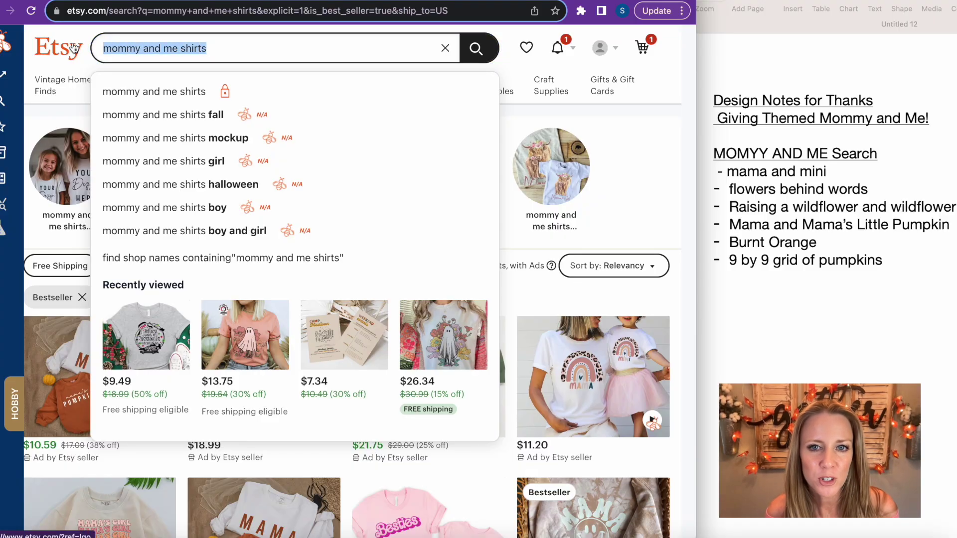
{"action": "type", "text": "mom shirt"}
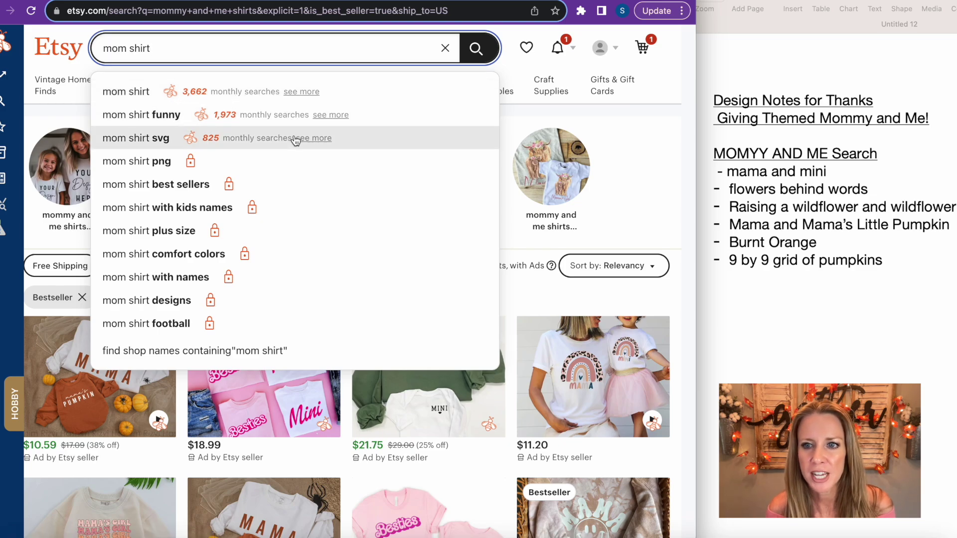
{"action": "key", "text": "Return"}
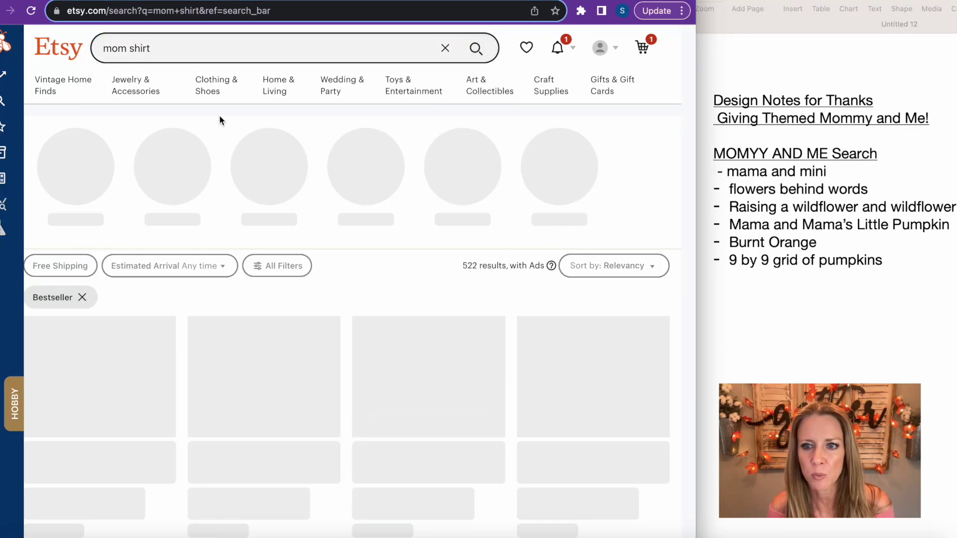
Step: Filter the "mom shirt" results to Star Seller listings
{"action": "scroll", "coordinate": [338, 248], "scroll_direction": "down", "scroll_amount": 5}
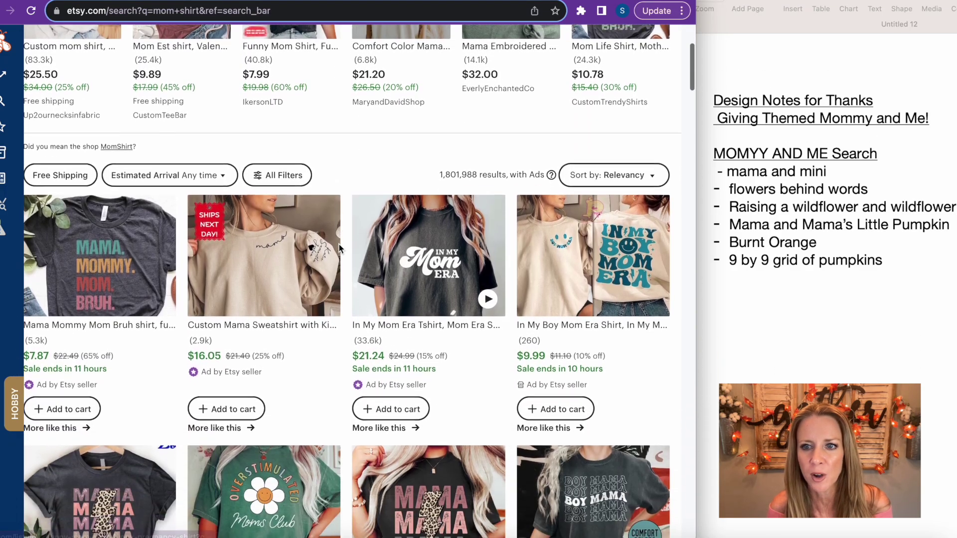
{"action": "scroll", "coordinate": [340, 249], "scroll_direction": "down", "scroll_amount": 2}
{"action": "scroll", "coordinate": [299, 269], "scroll_direction": "up", "scroll_amount": 7}
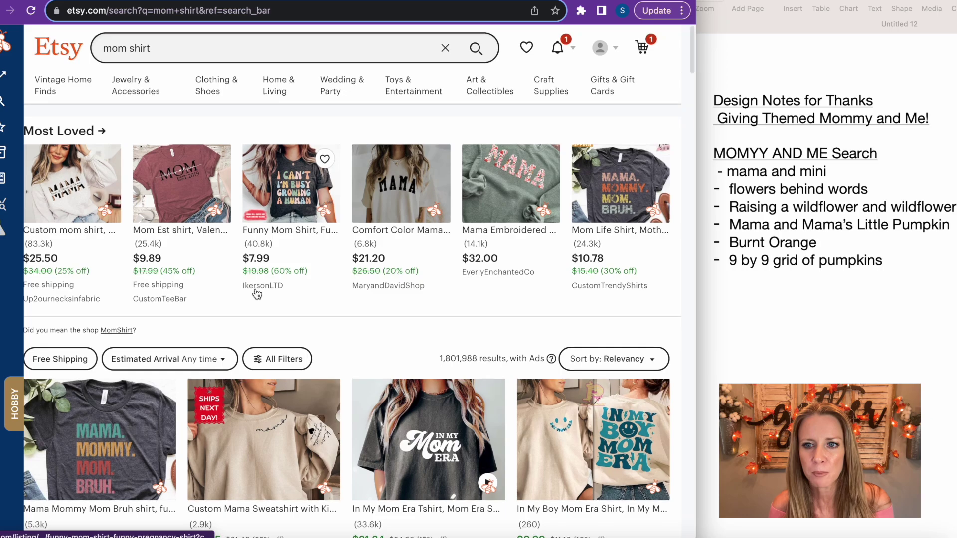
{"action": "scroll", "coordinate": [259, 291], "scroll_direction": "down", "scroll_amount": 2}
{"action": "left_click", "coordinate": [258, 290]}
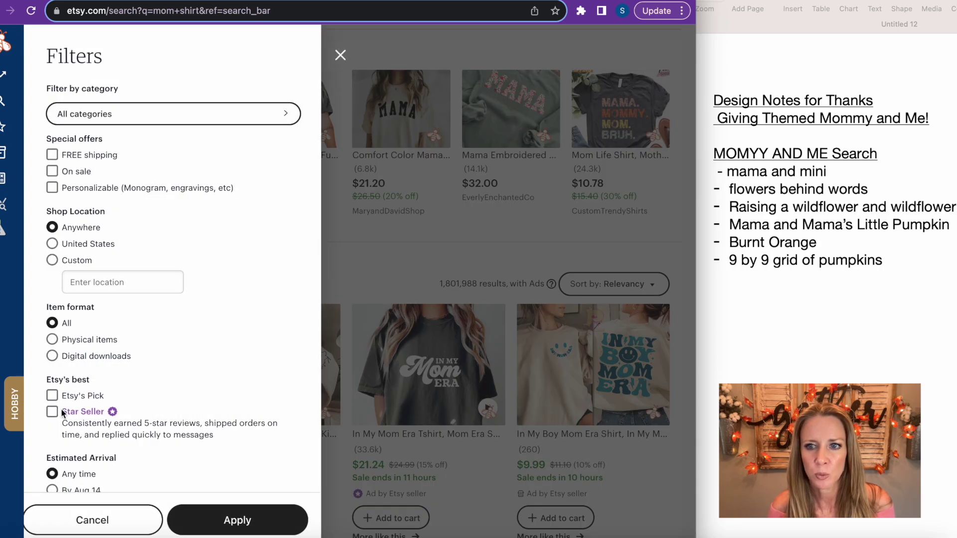
{"action": "left_click", "coordinate": [208, 519]}
Step: Change "star" to "best" in the results address so it reads is_best_seller=true, and load it
{"action": "left_click", "coordinate": [282, 17]}
{"action": "left_click", "coordinate": [282, 18]}
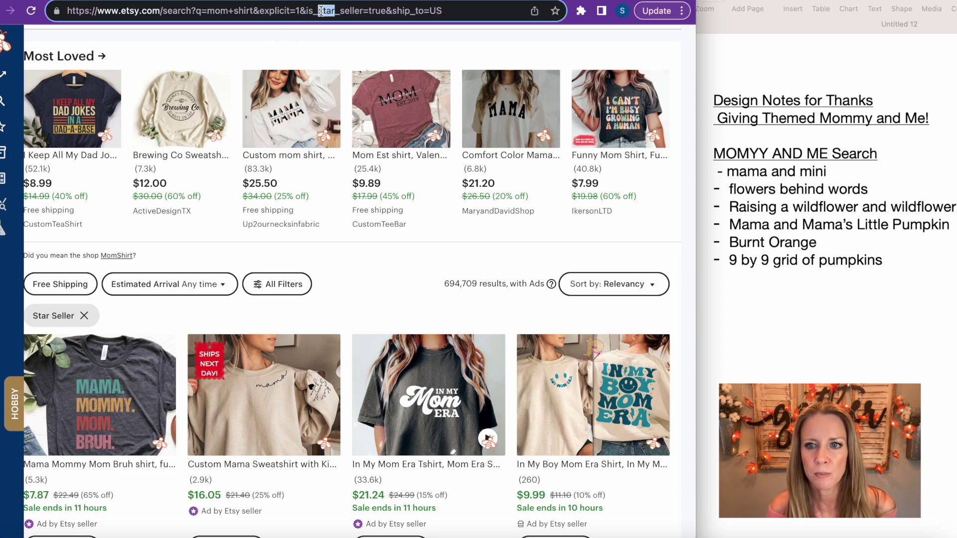
{"action": "type", "text": "best"}
{"action": "key", "text": "Return"}
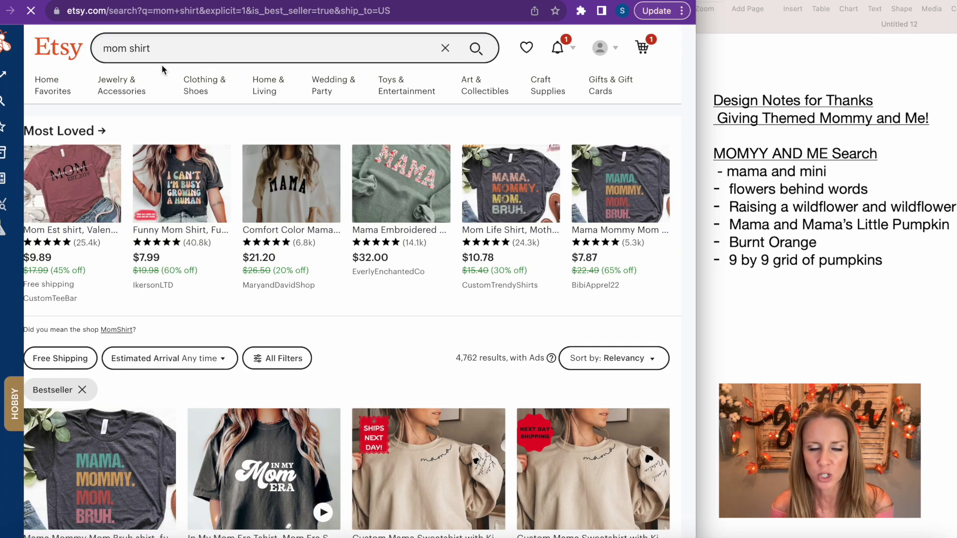
Step: Review the first bestselling mom shirts and add the heading "MOM SHIRT Search" below the existing list in the design notes document
{"action": "scroll", "coordinate": [226, 182], "scroll_direction": "down", "scroll_amount": 6}
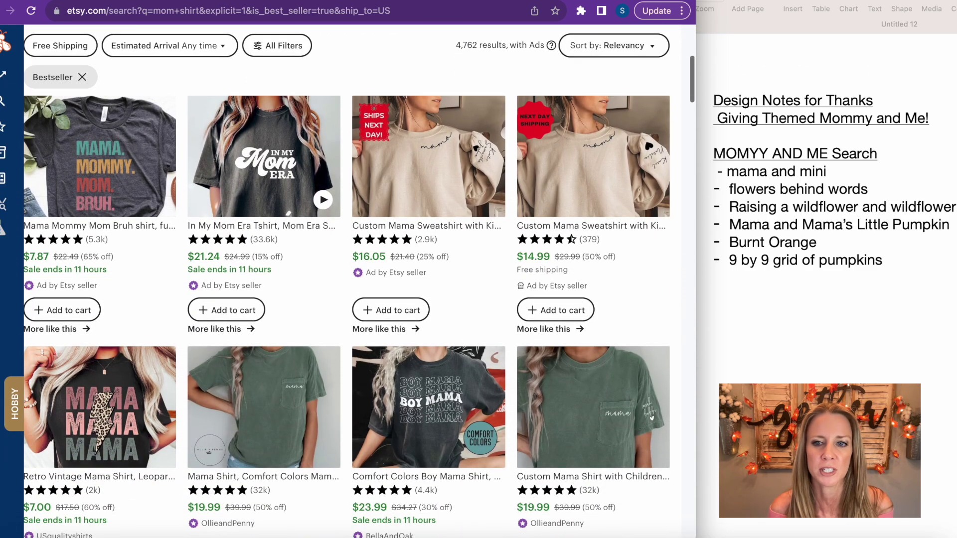
{"action": "scroll", "coordinate": [124, 214], "scroll_direction": "down", "scroll_amount": 1}
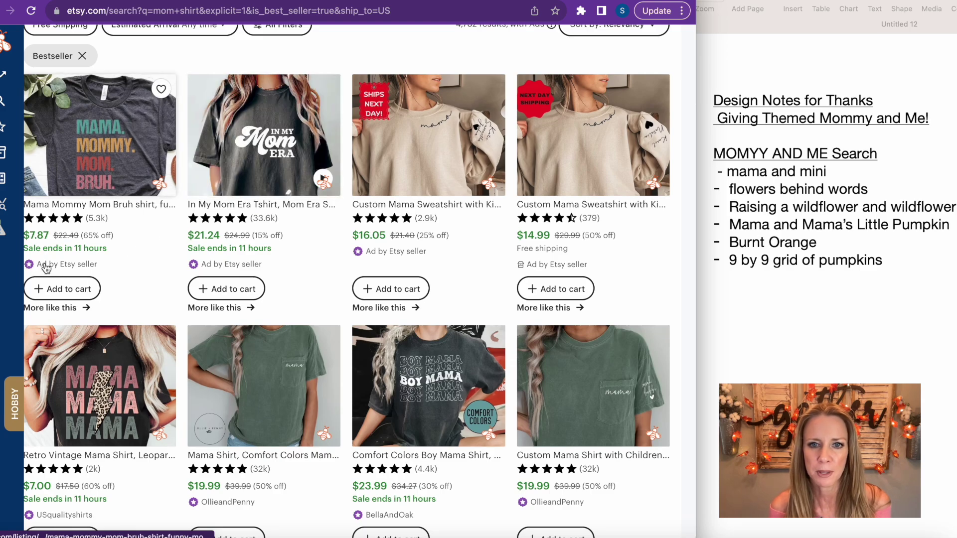
{"action": "scroll", "coordinate": [488, 252], "scroll_direction": "down", "scroll_amount": 5}
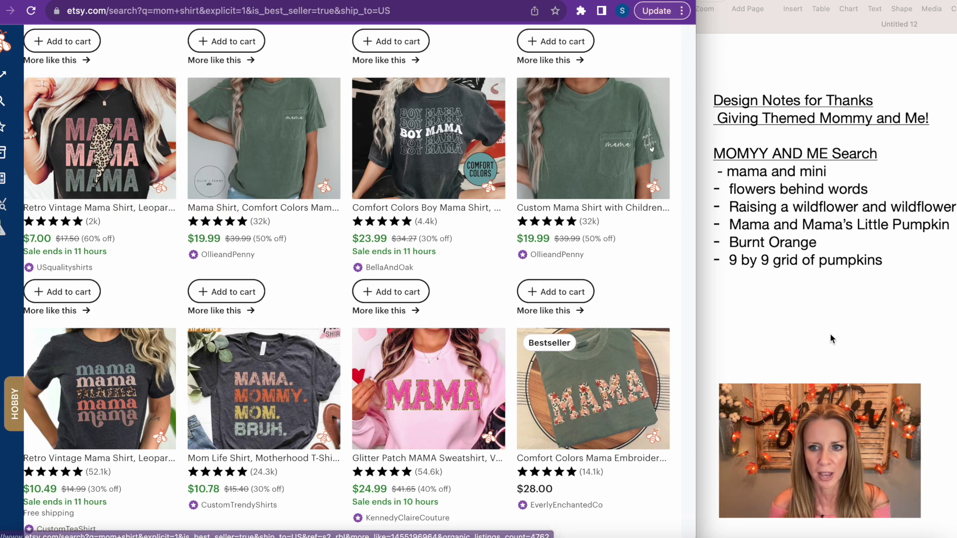
{"action": "left_click", "coordinate": [837, 311]}
{"action": "key", "text": "Return"}
{"action": "type", "text": "MOM SHIRT Search"}
{"action": "key", "text": "Return"}
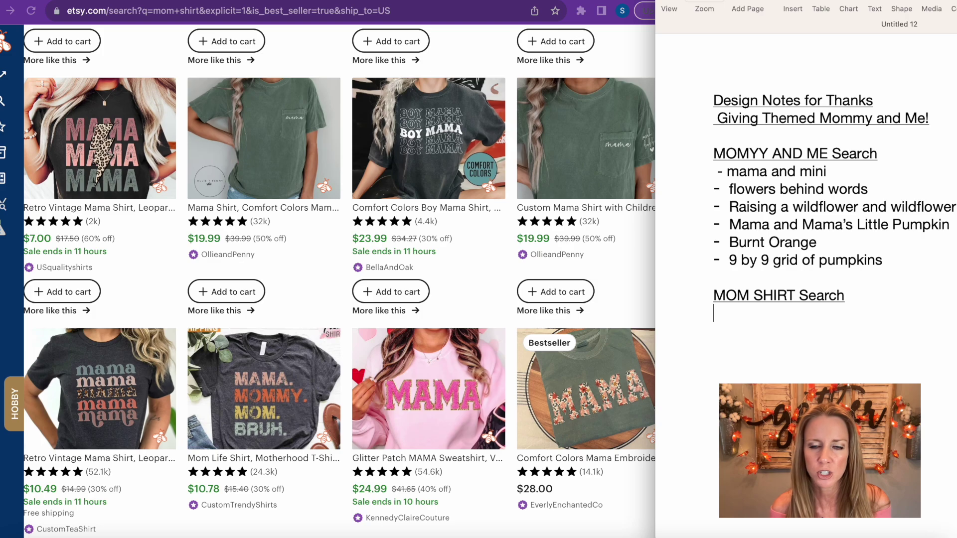
Step: Add "Thunderbolt" as the first bulleted design idea under the MOM SHIRT Search heading
{"action": "type", "text": "- "}
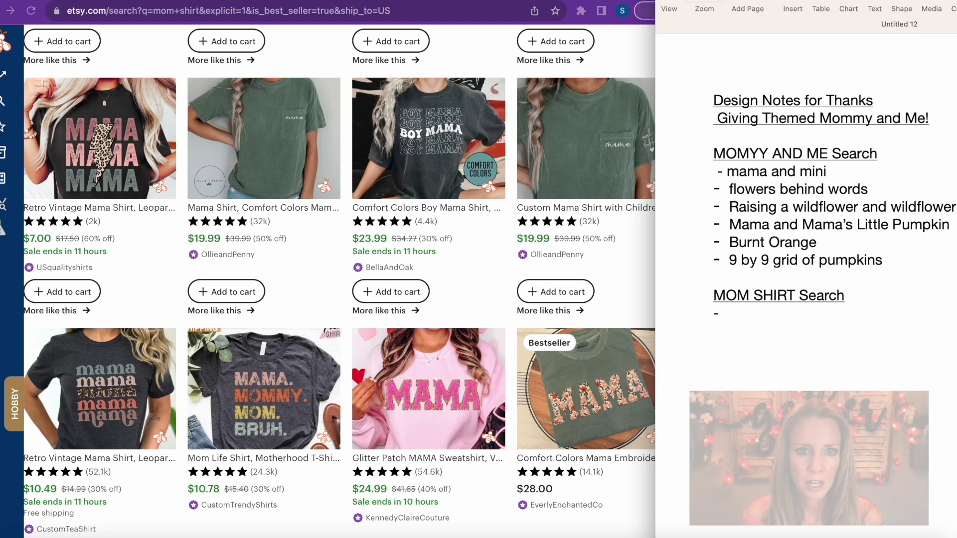
{"action": "type", "text": "Th"}
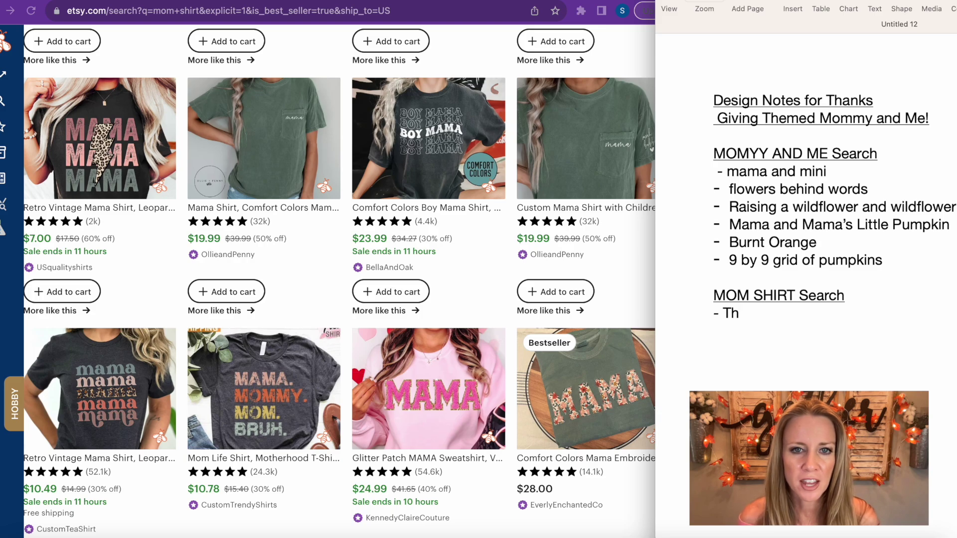
{"action": "type", "text": "underb"}
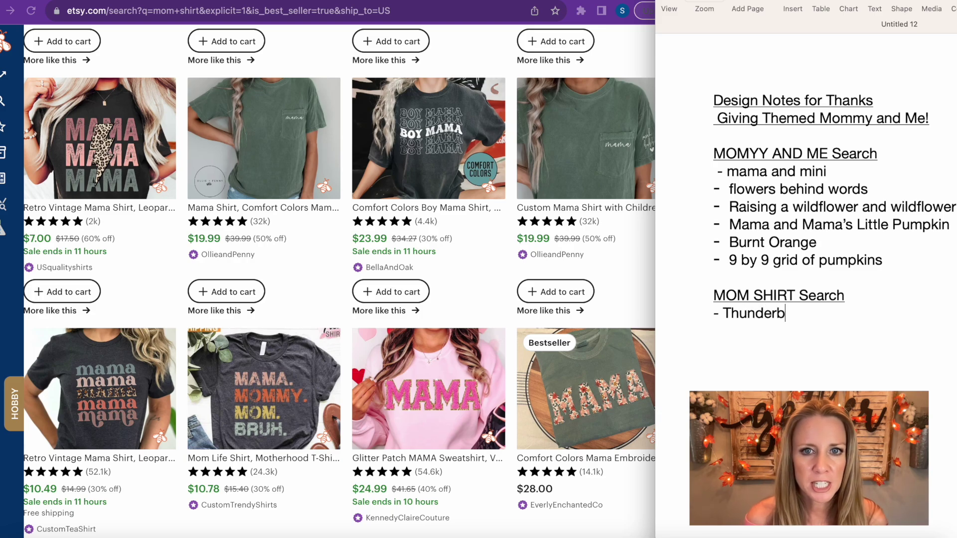
{"action": "type", "text": "olt"}
{"action": "key", "text": "Return"}
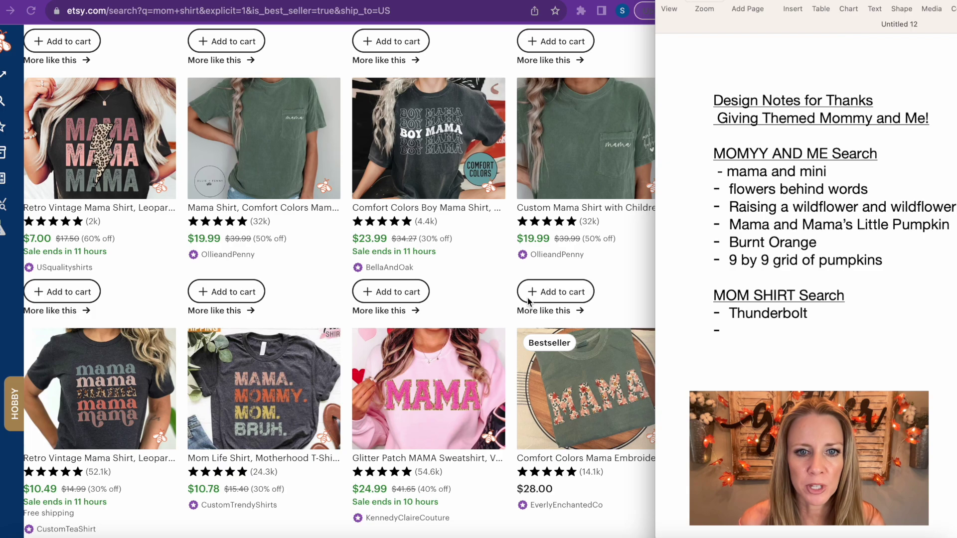
Step: Look through more bestselling mom shirts on Etsy and record "Large Mama" as the second idea under MOM SHIRT Search
{"action": "scroll", "coordinate": [356, 273], "scroll_direction": "down", "scroll_amount": 4}
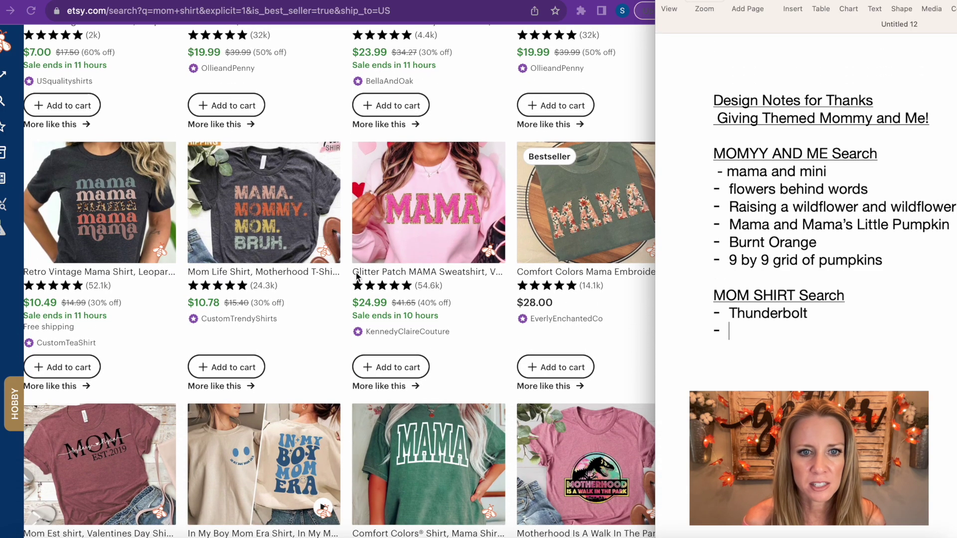
{"action": "scroll", "coordinate": [356, 273], "scroll_direction": "down", "scroll_amount": 1}
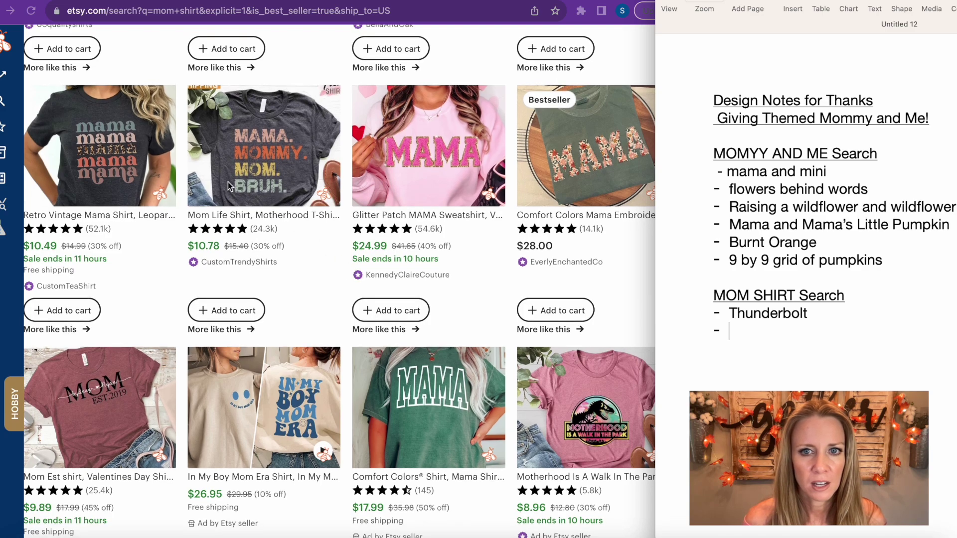
{"action": "scroll", "coordinate": [541, 179], "scroll_direction": "down", "scroll_amount": 2}
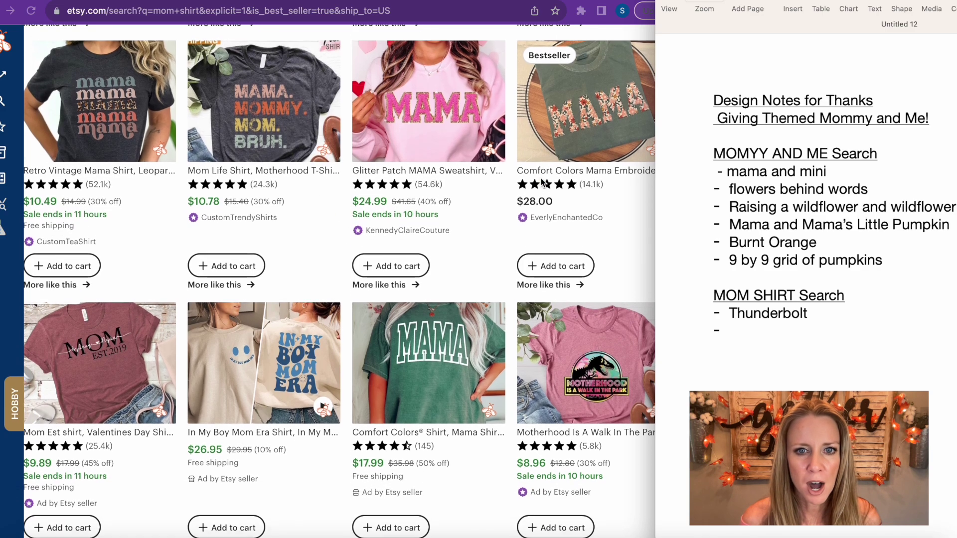
{"action": "scroll", "coordinate": [498, 130], "scroll_direction": "up", "scroll_amount": 1}
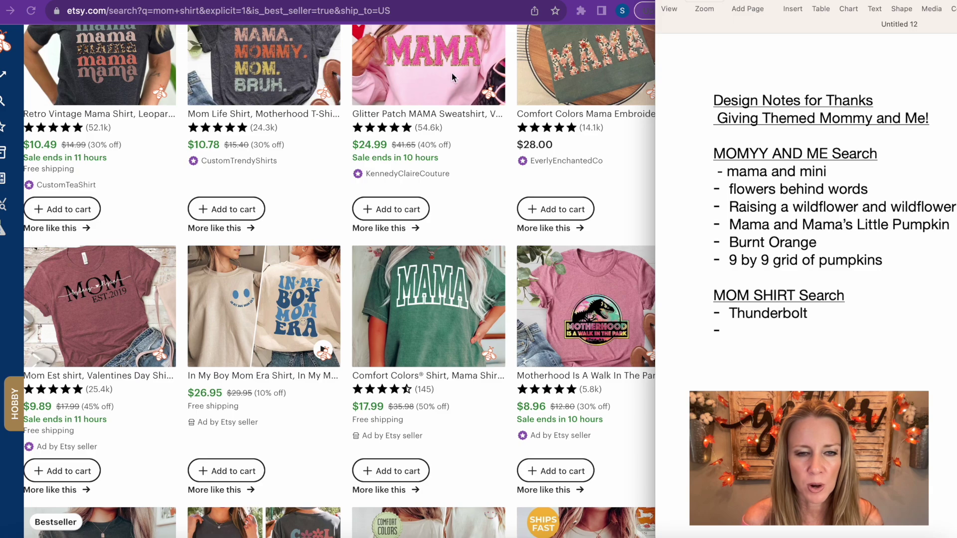
{"action": "scroll", "coordinate": [581, 67], "scroll_direction": "down", "scroll_amount": 2}
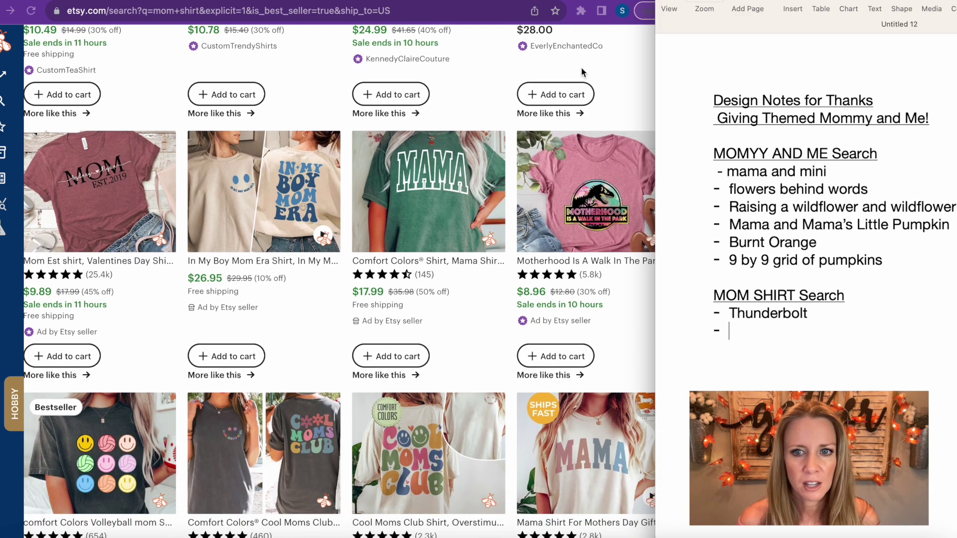
{"action": "scroll", "coordinate": [440, 266], "scroll_direction": "down", "scroll_amount": 3}
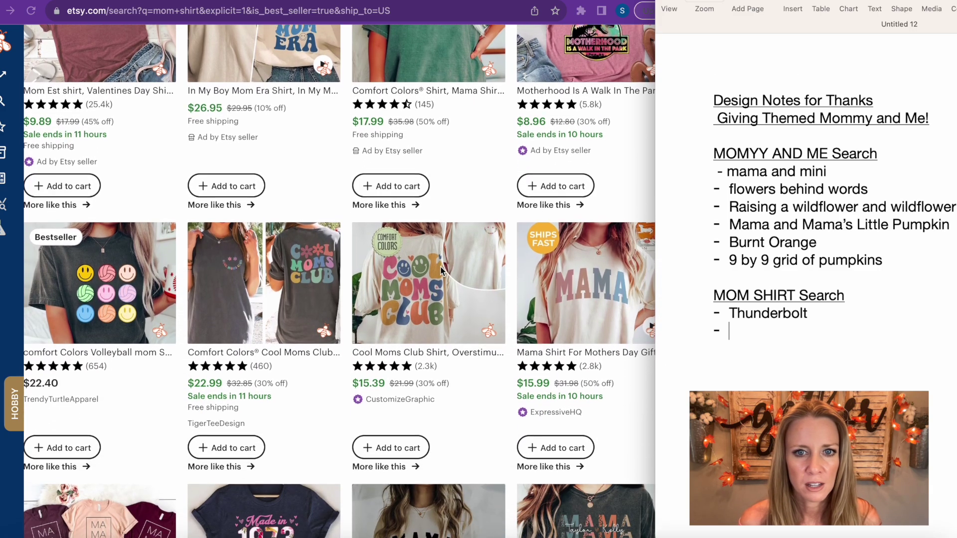
{"action": "type", "text": "Large Mama"}
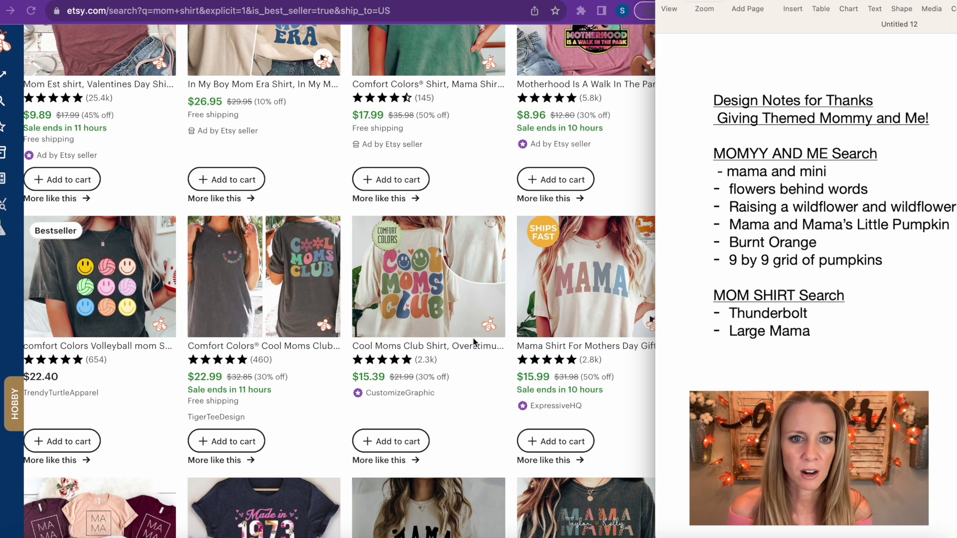
Step: Look through further rows of bestselling mom shirts on Etsy for recurring design themes
{"action": "scroll", "coordinate": [473, 343], "scroll_direction": "down", "scroll_amount": 4}
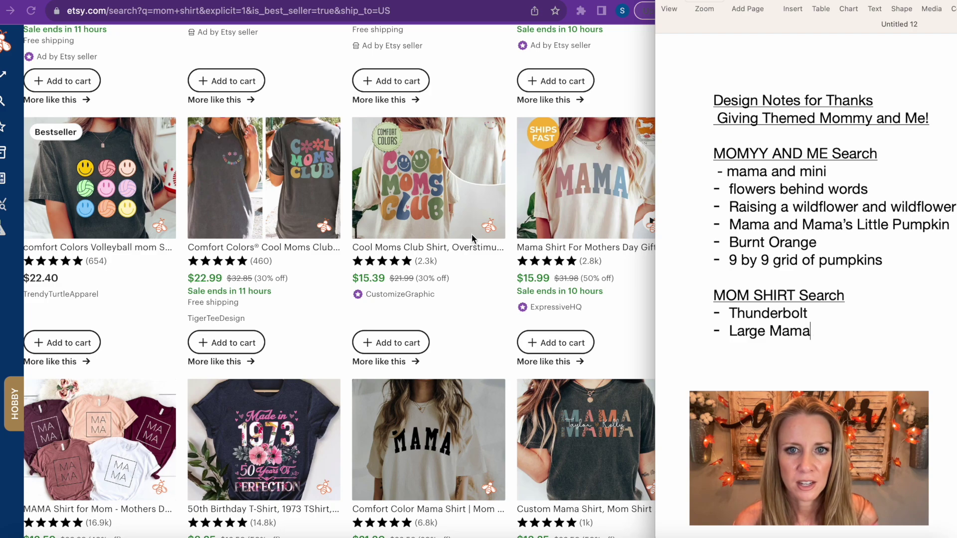
{"action": "scroll", "coordinate": [472, 234], "scroll_direction": "down", "scroll_amount": 1}
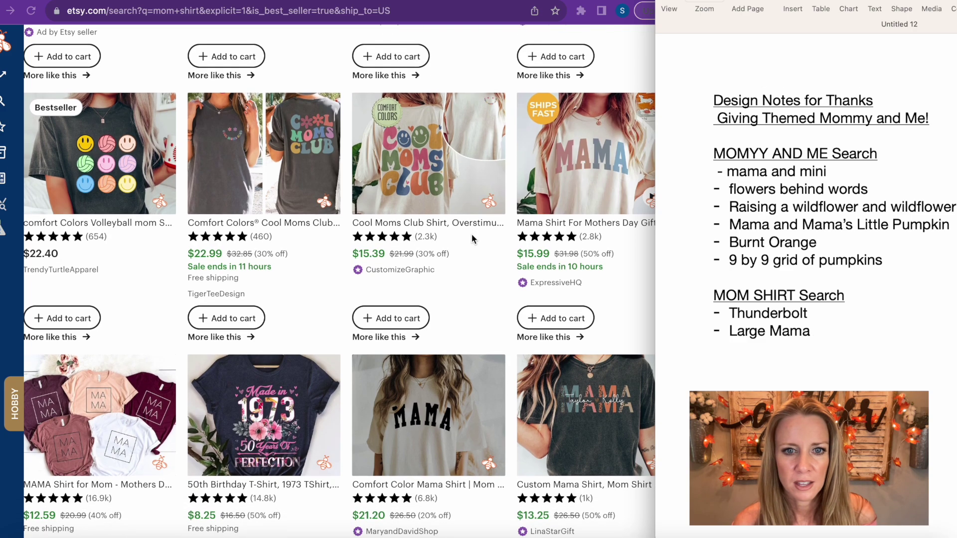
{"action": "scroll", "coordinate": [472, 238], "scroll_direction": "down", "scroll_amount": 2}
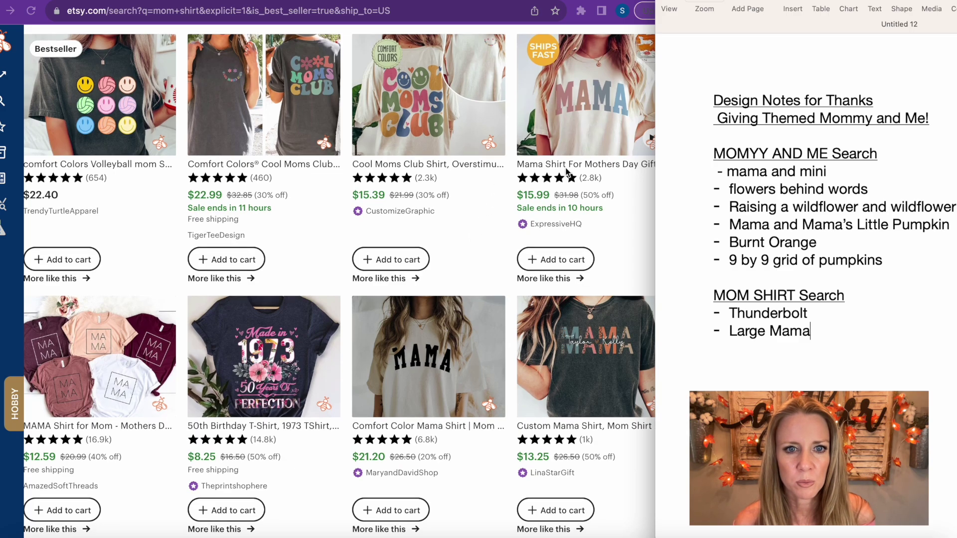
{"action": "scroll", "coordinate": [566, 172], "scroll_direction": "down", "scroll_amount": 7}
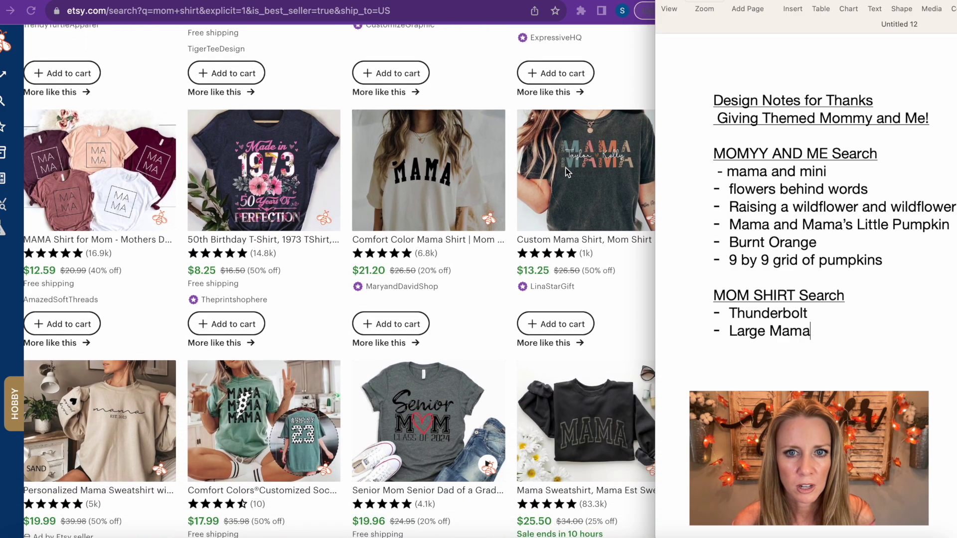
{"action": "scroll", "coordinate": [463, 215], "scroll_direction": "down", "scroll_amount": 7}
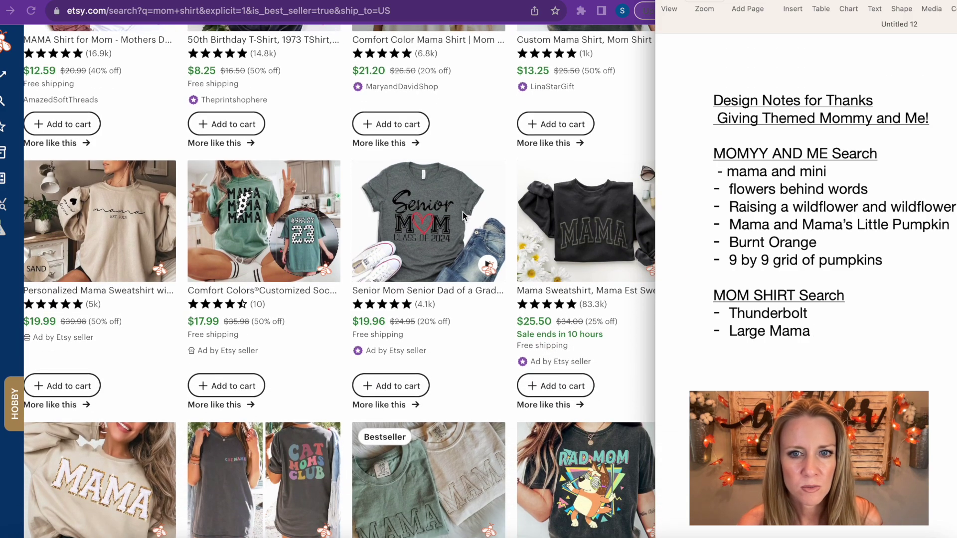
{"action": "scroll", "coordinate": [463, 217], "scroll_direction": "down", "scroll_amount": 5}
{"action": "scroll", "coordinate": [463, 216], "scroll_direction": "down", "scroll_amount": 5}
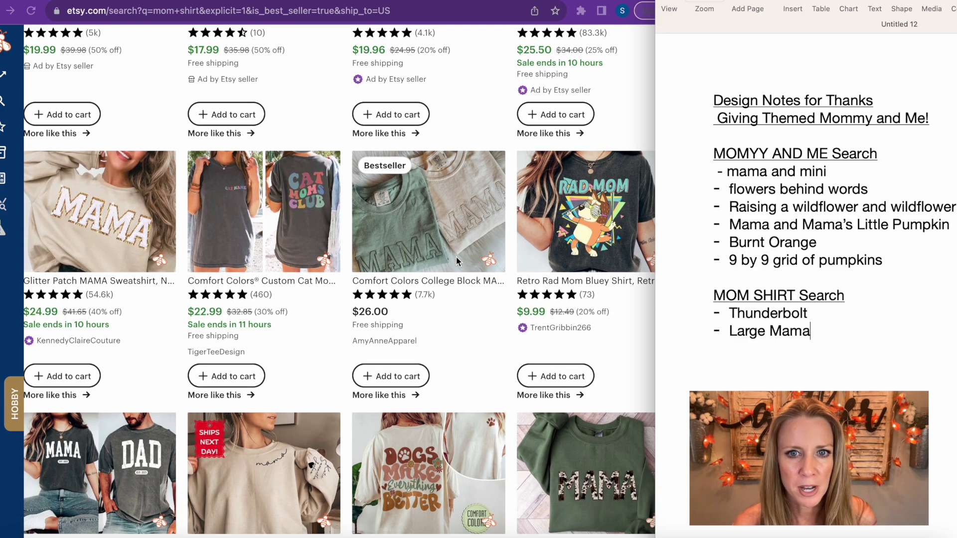
{"action": "scroll", "coordinate": [411, 253], "scroll_direction": "down", "scroll_amount": 4}
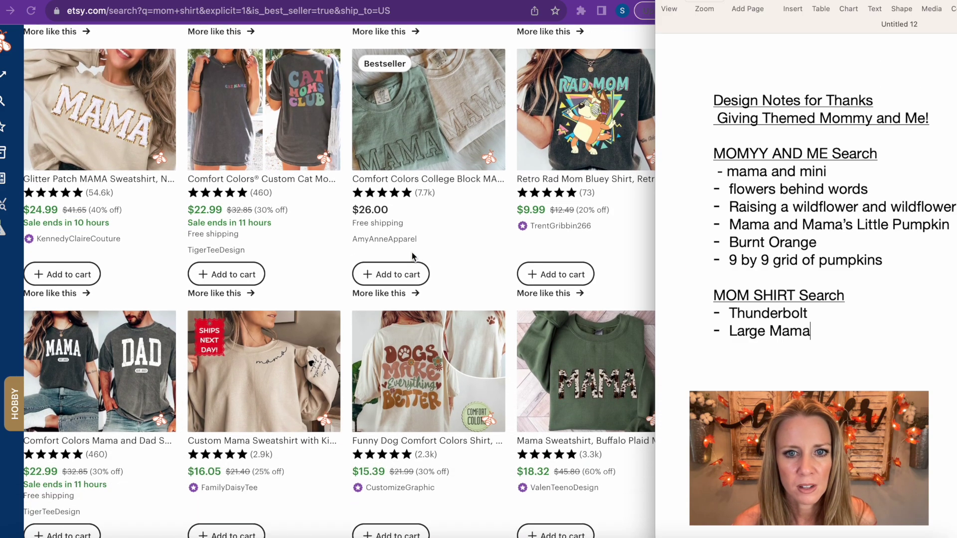
{"action": "scroll", "coordinate": [412, 252], "scroll_direction": "down", "scroll_amount": 4}
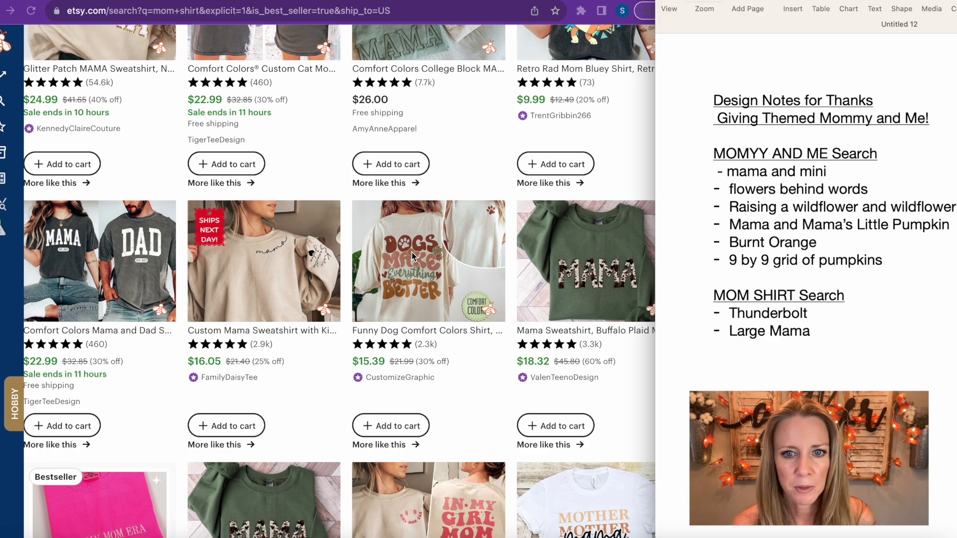
{"action": "scroll", "coordinate": [411, 252], "scroll_direction": "down", "scroll_amount": 4}
{"action": "scroll", "coordinate": [412, 257], "scroll_direction": "down", "scroll_amount": 8}
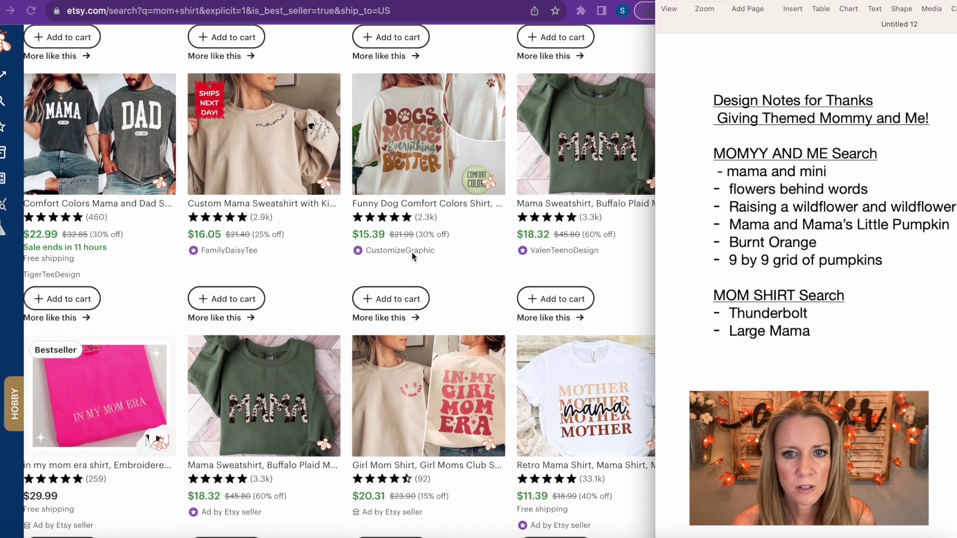
{"action": "scroll", "coordinate": [411, 256], "scroll_direction": "down", "scroll_amount": 6}
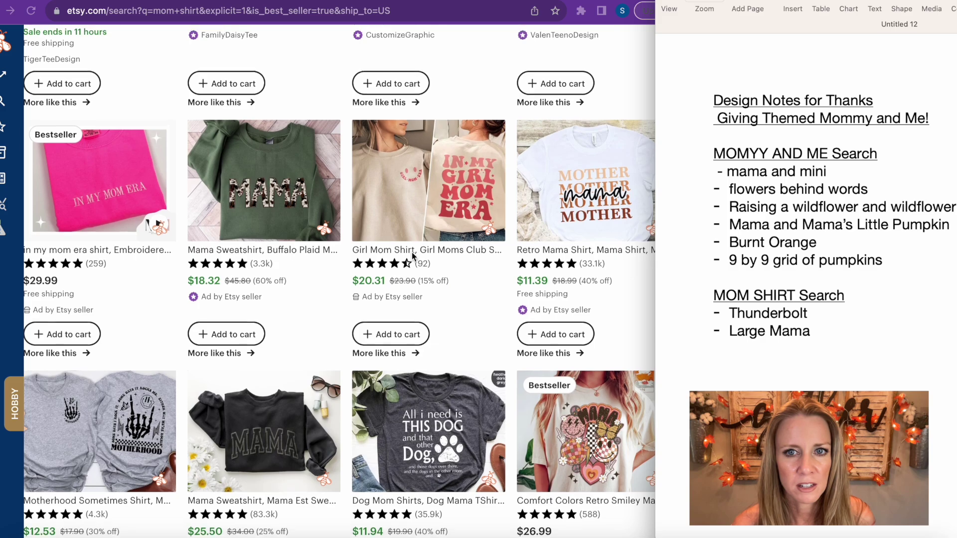
Step: Add "Skeleton" as the third idea under MOM SHIRT Search in the design notes, followed by a new bullet
{"action": "scroll", "coordinate": [413, 256], "scroll_direction": "down", "scroll_amount": 7}
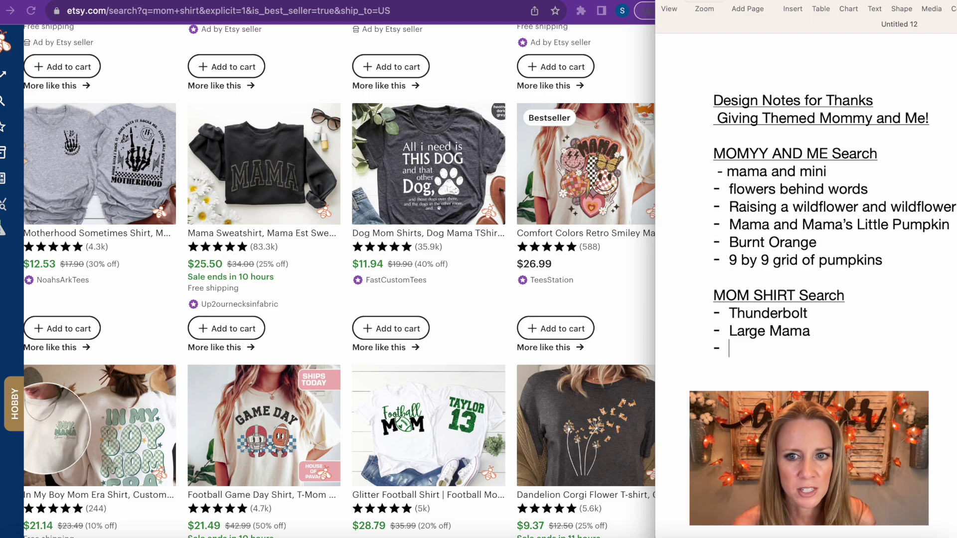
{"action": "type", "text": "skeleton"}
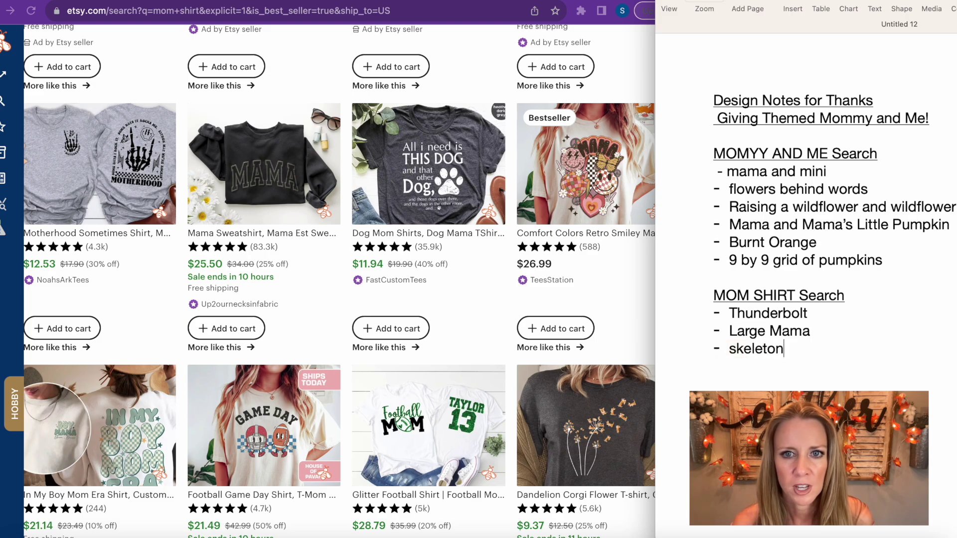
{"action": "key", "text": "Return"}
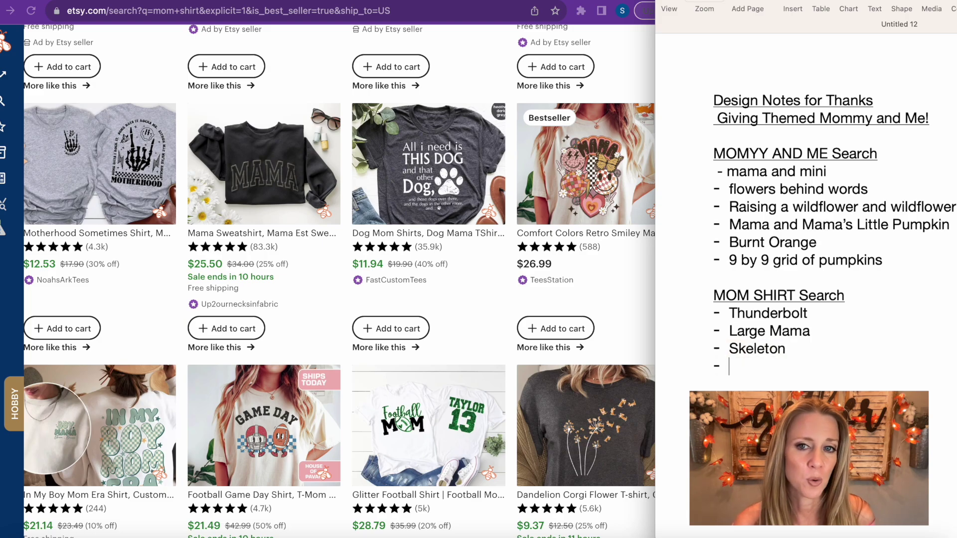
Step: Check the next rows of mom shirts and record "Football" as the fourth idea under MOM SHIRT Search
{"action": "scroll", "coordinate": [165, 231], "scroll_direction": "down", "scroll_amount": 3}
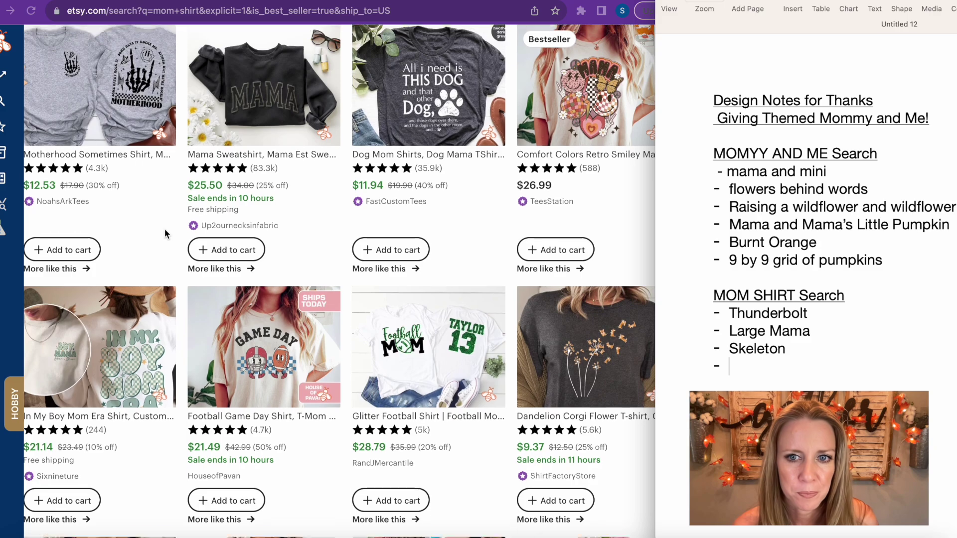
{"action": "scroll", "coordinate": [164, 229], "scroll_direction": "down", "scroll_amount": 3}
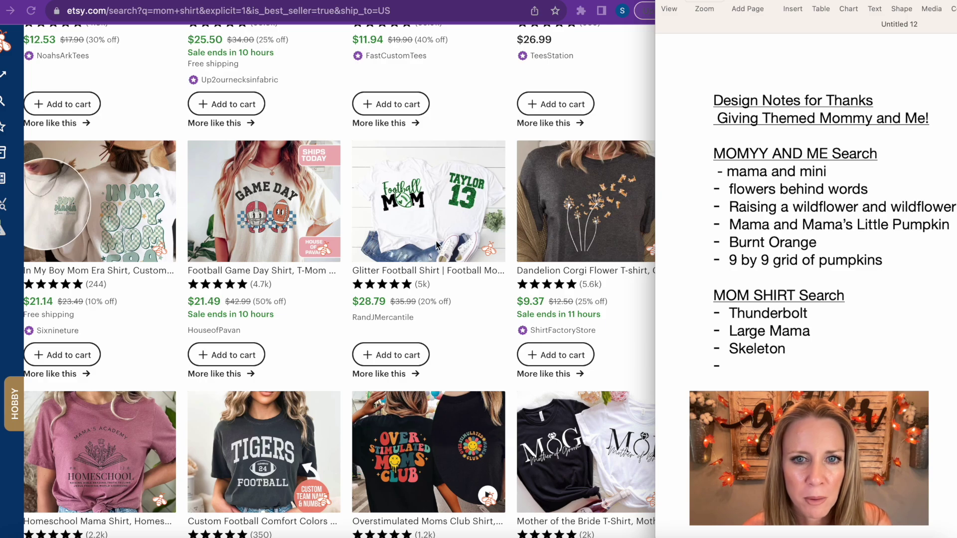
{"action": "type", "text": "tball"}
{"action": "key", "text": "Return"}
Step: Review more bestselling mom shirts and record "Repeated text" as the fifth idea under MOM SHIRT Search
{"action": "scroll", "coordinate": [339, 279], "scroll_direction": "down", "scroll_amount": 2}
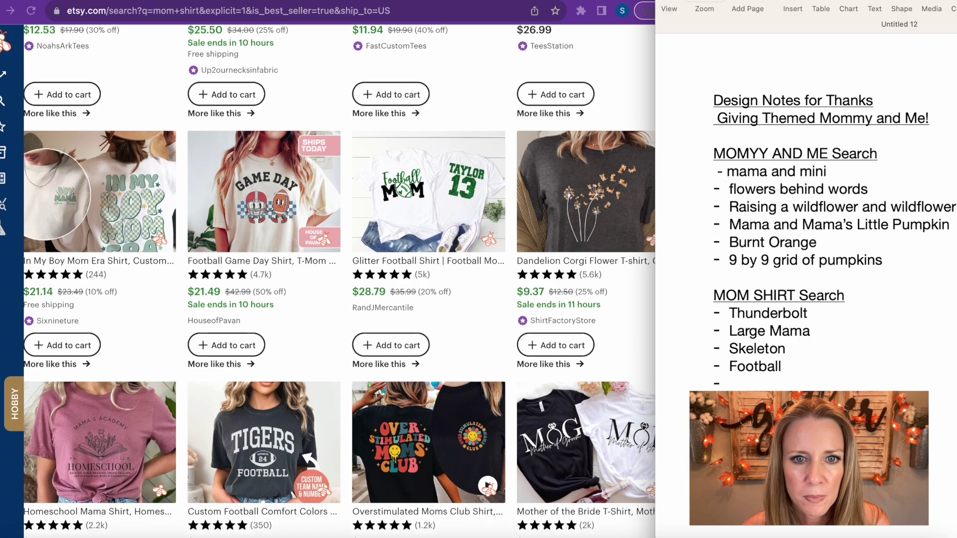
{"action": "scroll", "coordinate": [339, 279], "scroll_direction": "down", "scroll_amount": 5}
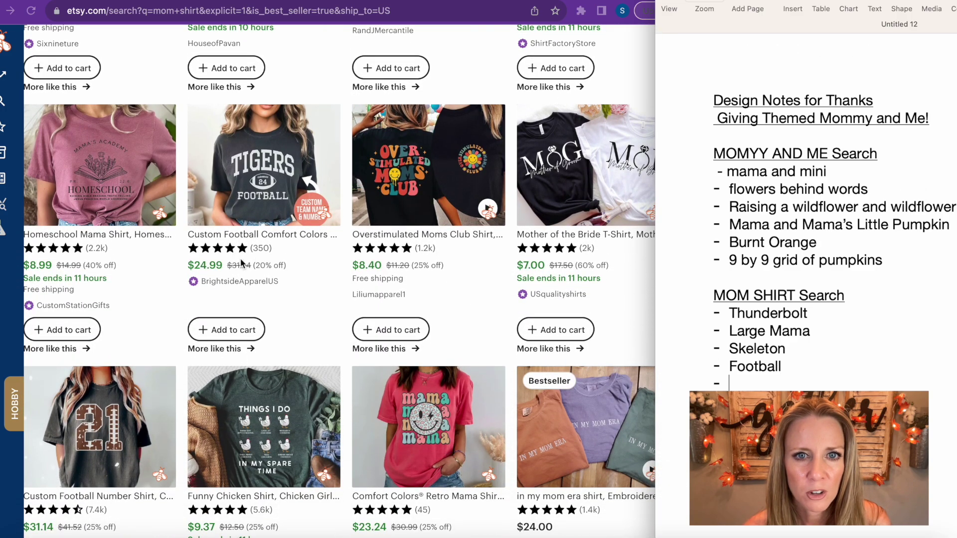
{"action": "scroll", "coordinate": [240, 263], "scroll_direction": "down", "scroll_amount": 1}
{"action": "scroll", "coordinate": [240, 258], "scroll_direction": "down", "scroll_amount": 4}
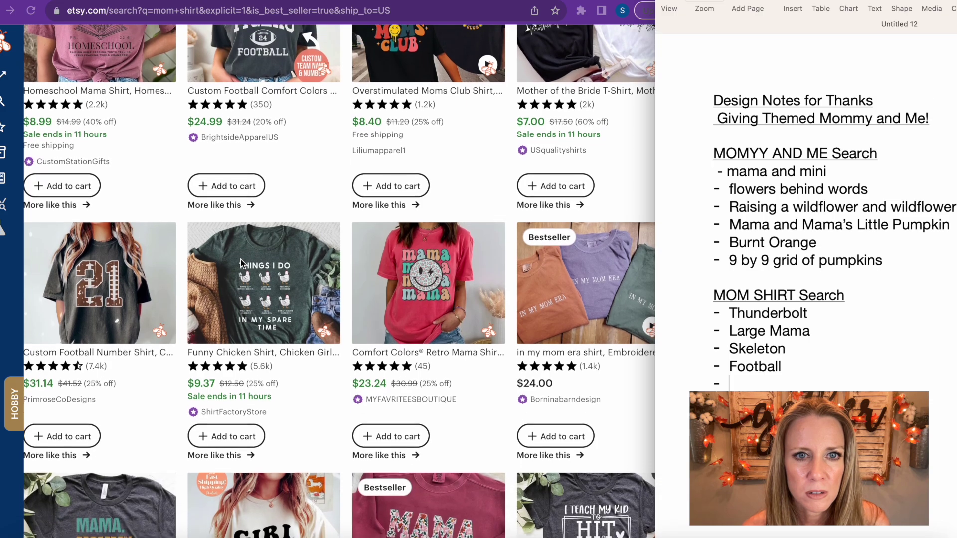
{"action": "scroll", "coordinate": [242, 261], "scroll_direction": "up", "scroll_amount": 2}
{"action": "scroll", "coordinate": [241, 262], "scroll_direction": "down", "scroll_amount": 3}
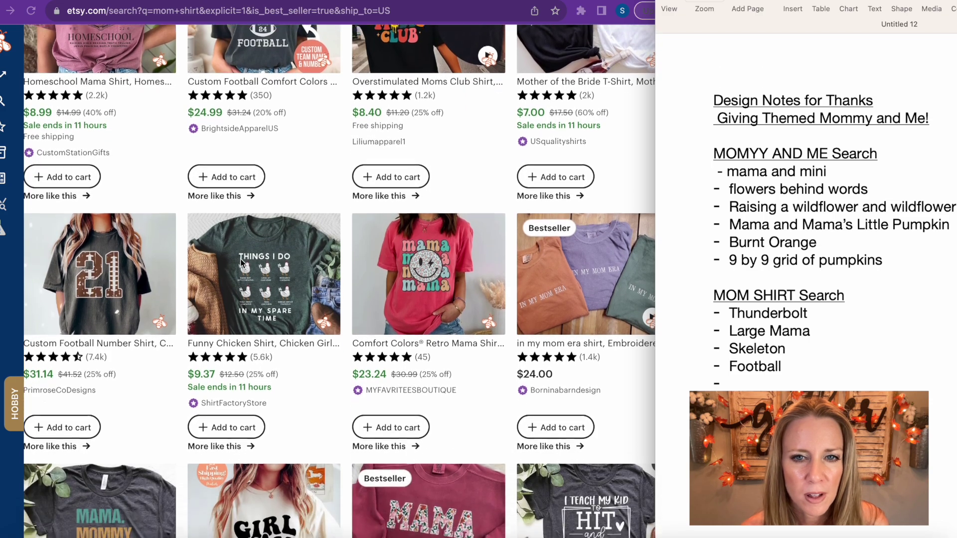
{"action": "scroll", "coordinate": [242, 264], "scroll_direction": "down", "scroll_amount": 2}
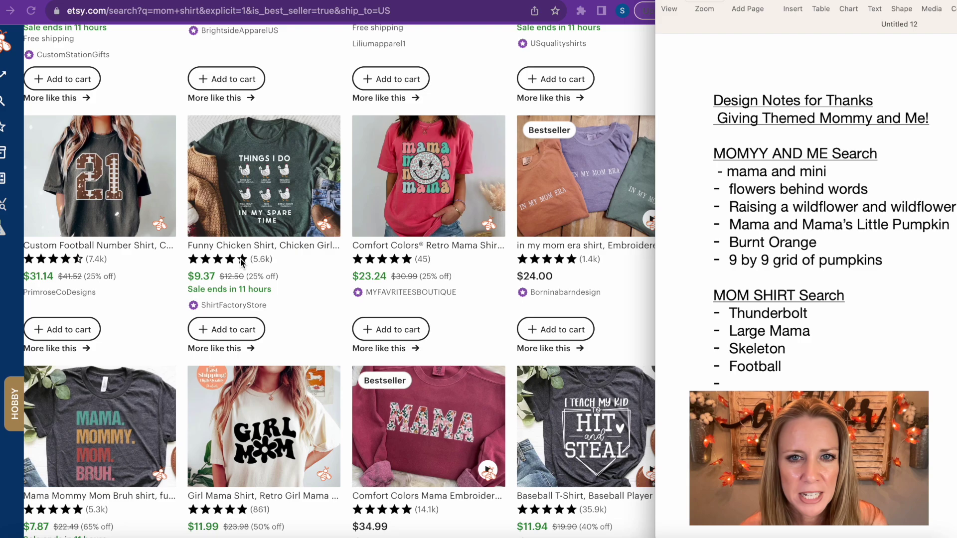
{"action": "scroll", "coordinate": [241, 261], "scroll_direction": "down", "scroll_amount": 2}
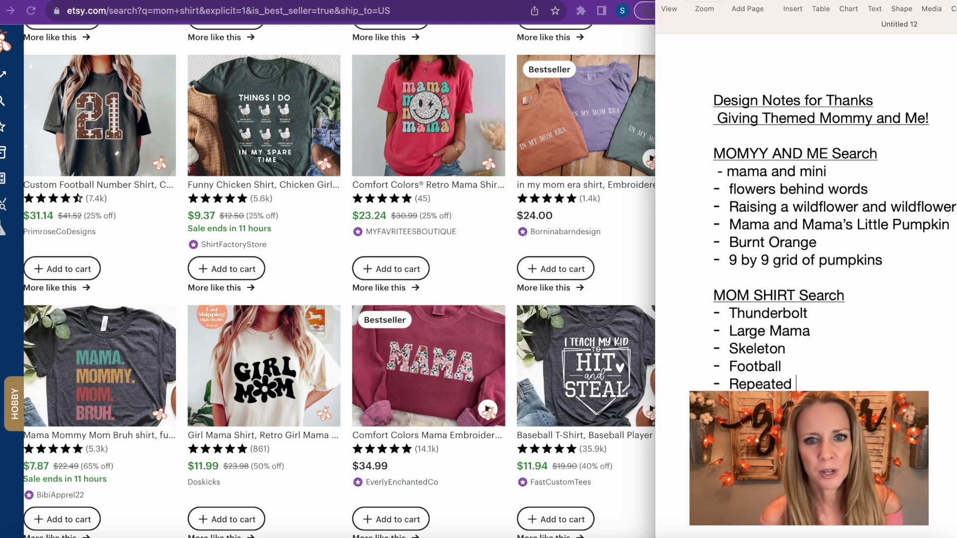
{"action": "type", "text": "text"}
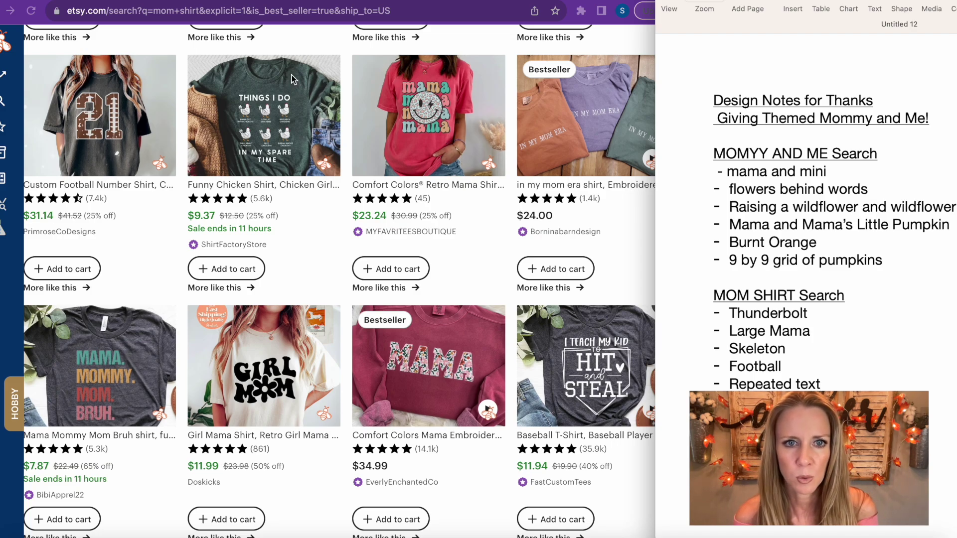
Step: Examine the remaining bestselling mom shirts down to the last row of the results page
{"action": "scroll", "coordinate": [439, 133], "scroll_direction": "down", "scroll_amount": 5}
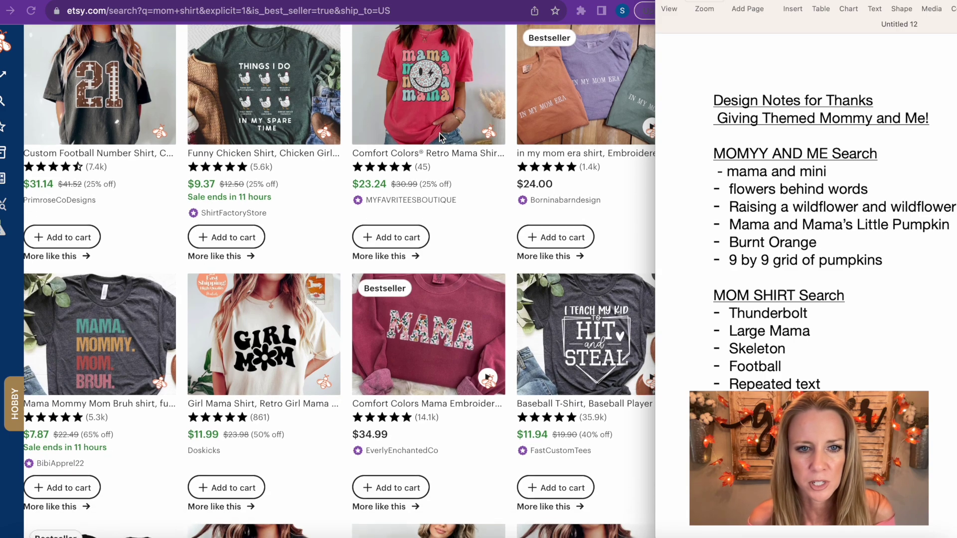
{"action": "scroll", "coordinate": [439, 132], "scroll_direction": "down", "scroll_amount": 2}
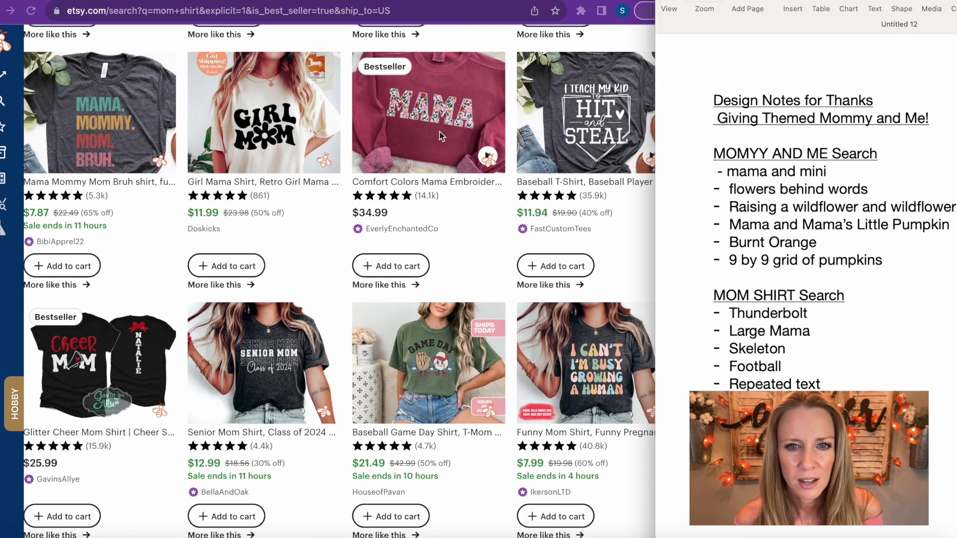
{"action": "scroll", "coordinate": [440, 134], "scroll_direction": "up", "scroll_amount": 1}
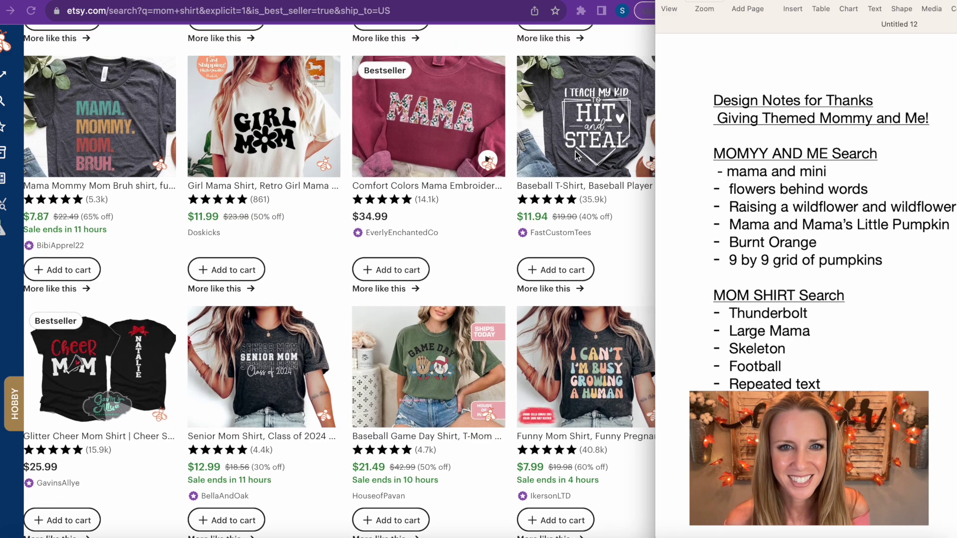
{"action": "scroll", "coordinate": [384, 167], "scroll_direction": "down", "scroll_amount": 2}
{"action": "scroll", "coordinate": [384, 165], "scroll_direction": "down", "scroll_amount": 3}
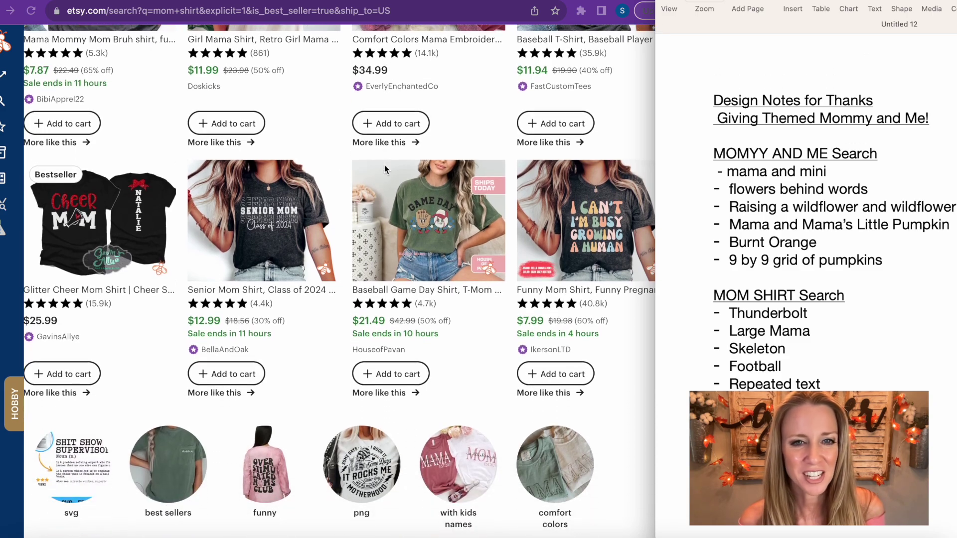
{"action": "scroll", "coordinate": [384, 168], "scroll_direction": "down", "scroll_amount": 1}
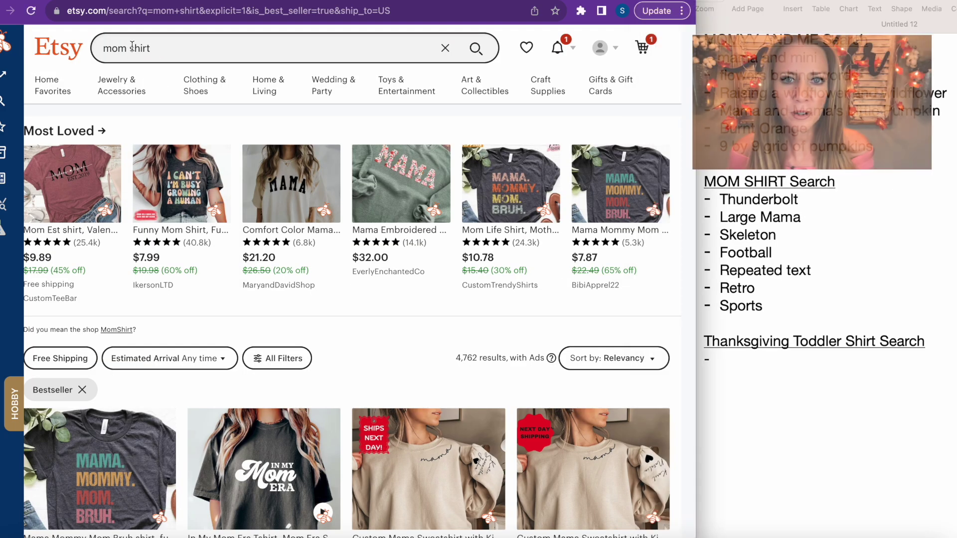
Step: Search Etsy for "Thankgiving Toddler Shirt" and filter the results to Star Seller listings
{"action": "left_click", "coordinate": [132, 47]}
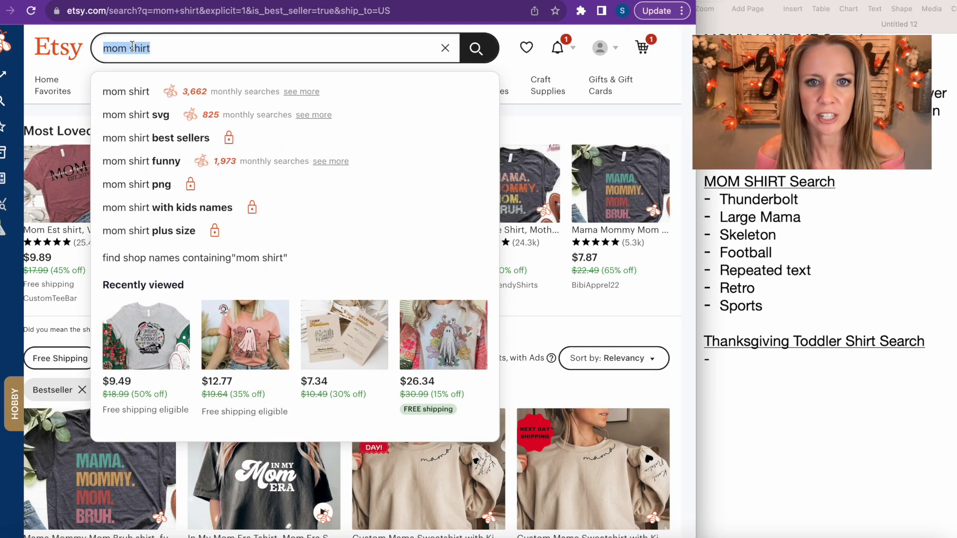
{"action": "type", "text": "Thankgiving "}
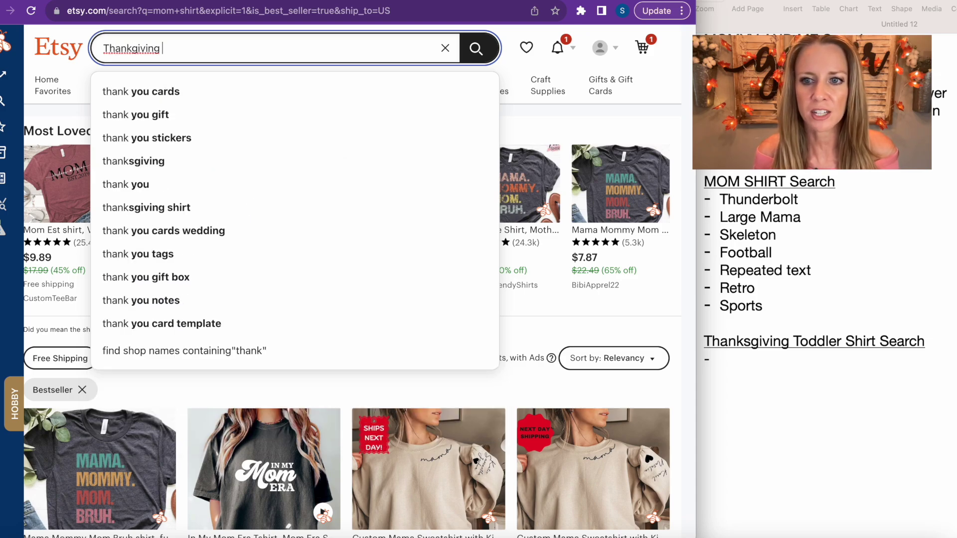
{"action": "type", "text": "Toddler Shirt"}
{"action": "key", "text": "Return"}
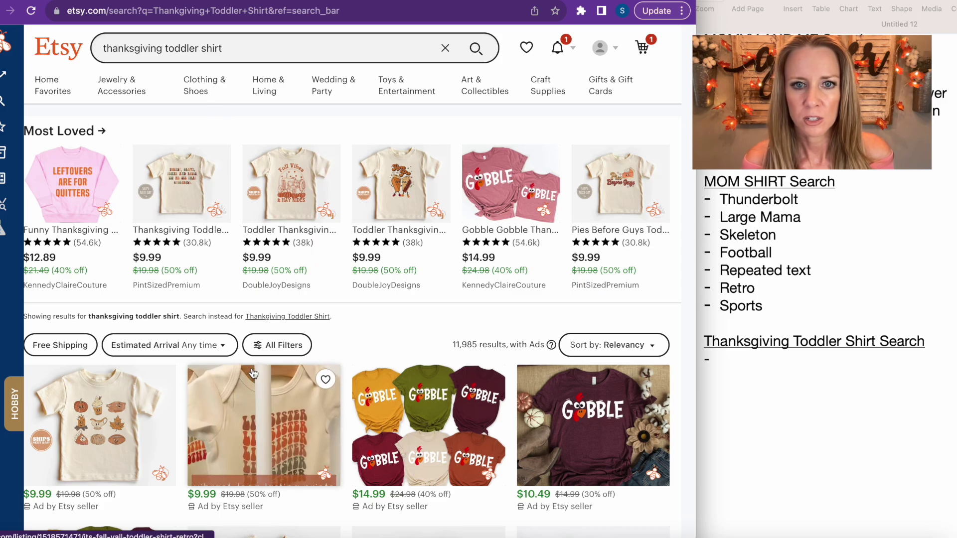
{"action": "left_click", "coordinate": [268, 349]}
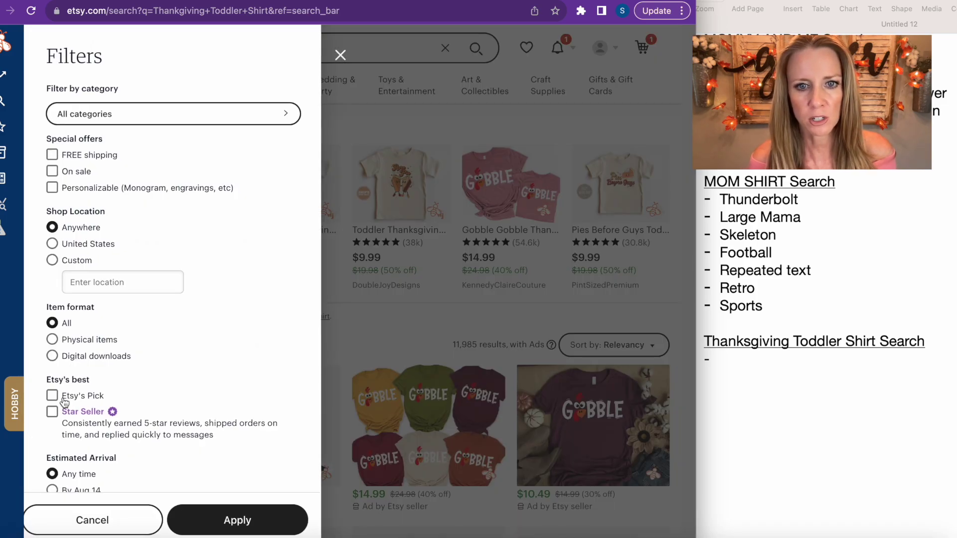
{"action": "left_click", "coordinate": [207, 522]}
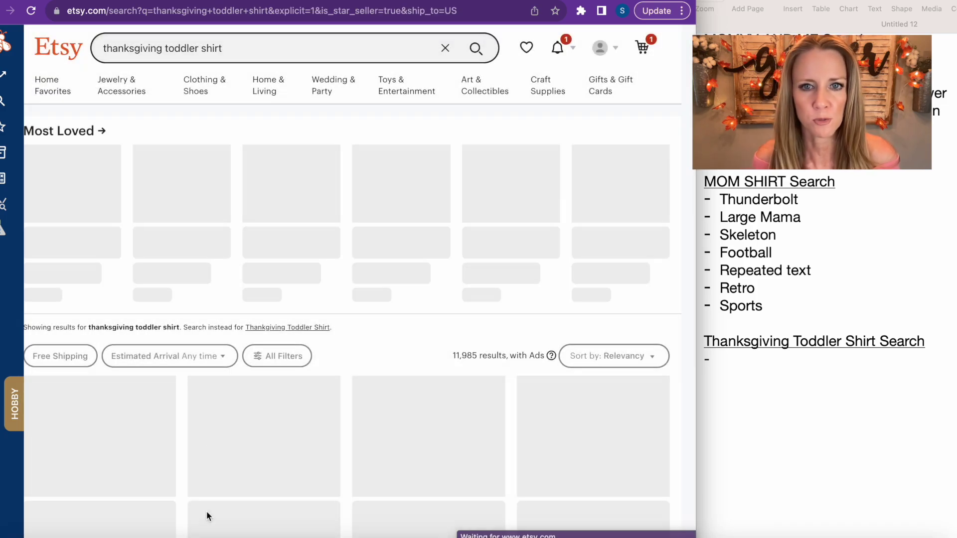
Step: Replace "star" with "best" in the toddler shirt results address so it reads is_best_seller=true, and load it
{"action": "left_click", "coordinate": [292, 11]}
{"action": "left_click", "coordinate": [324, 11]}
{"action": "left_click_drag", "start_coordinate": [403, 11], "coordinate": [388, 11]}
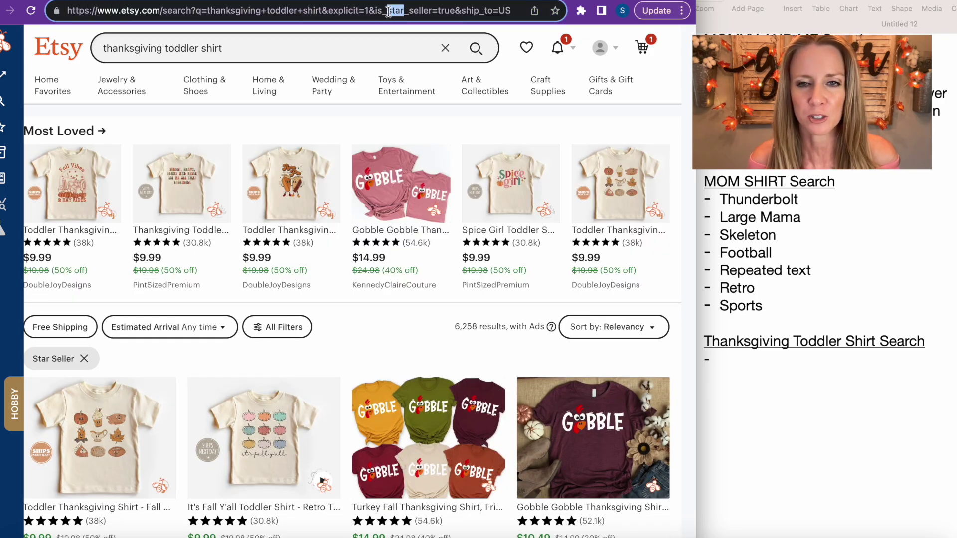
{"action": "type", "text": "best"}
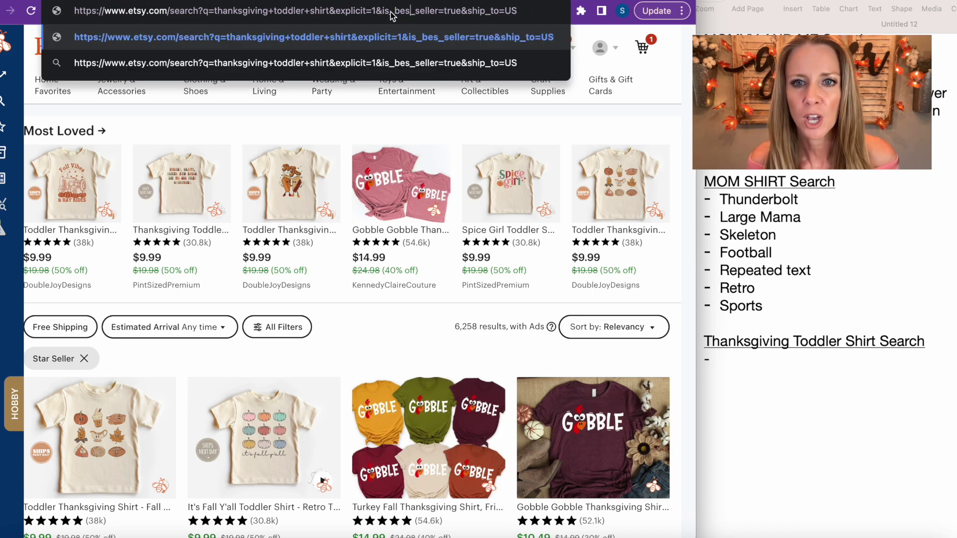
{"action": "key", "text": "Return"}
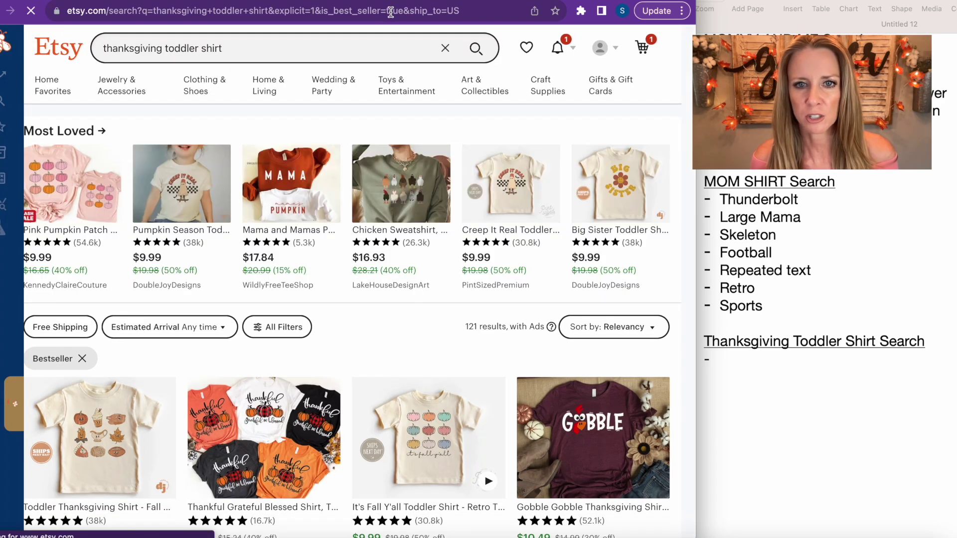
Step: Examine the first rows of bestselling Thanksgiving toddler shirts for recurring design themes
{"action": "scroll", "coordinate": [323, 222], "scroll_direction": "down", "scroll_amount": 2}
{"action": "scroll", "coordinate": [323, 222], "scroll_direction": "down", "scroll_amount": 5}
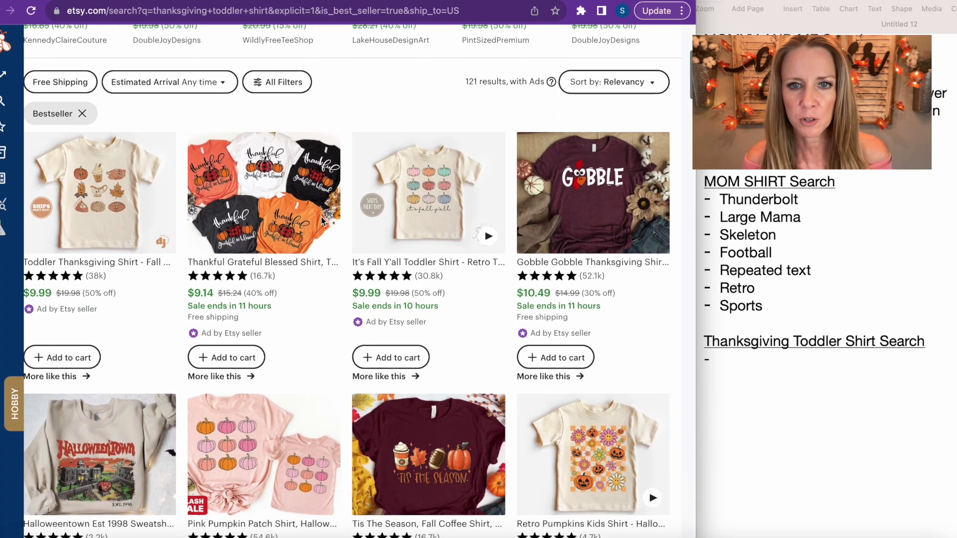
{"action": "scroll", "coordinate": [323, 223], "scroll_direction": "down", "scroll_amount": 1}
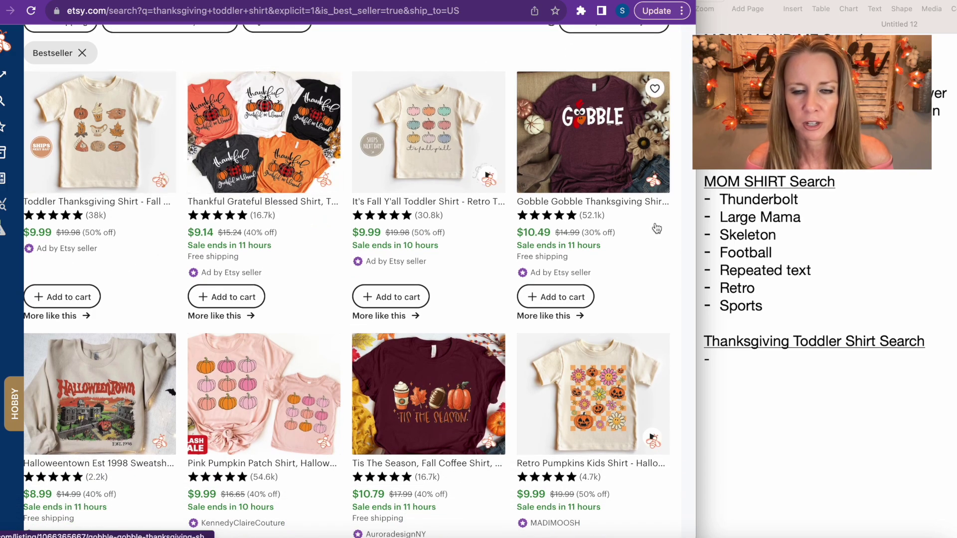
{"action": "scroll", "coordinate": [214, 263], "scroll_direction": "down", "scroll_amount": 6}
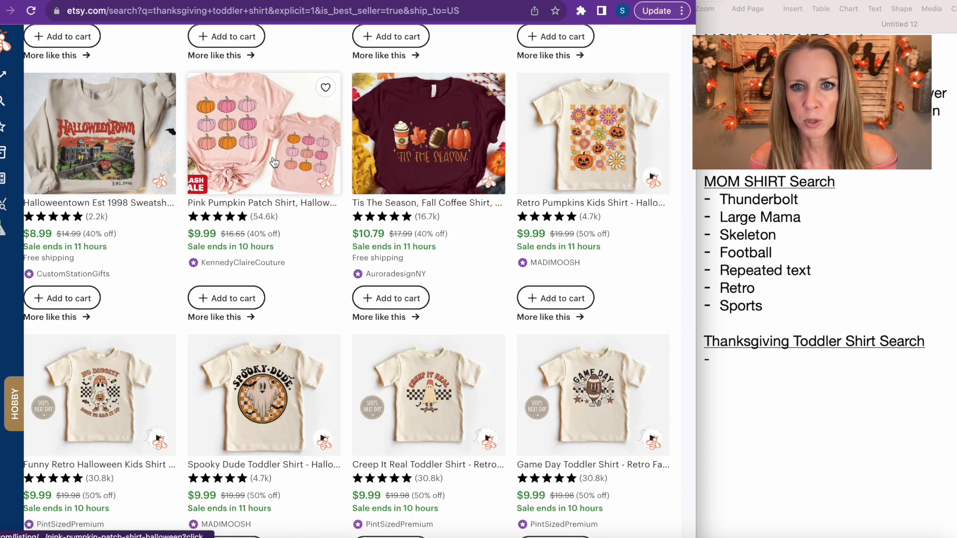
{"action": "scroll", "coordinate": [295, 180], "scroll_direction": "down", "scroll_amount": 1}
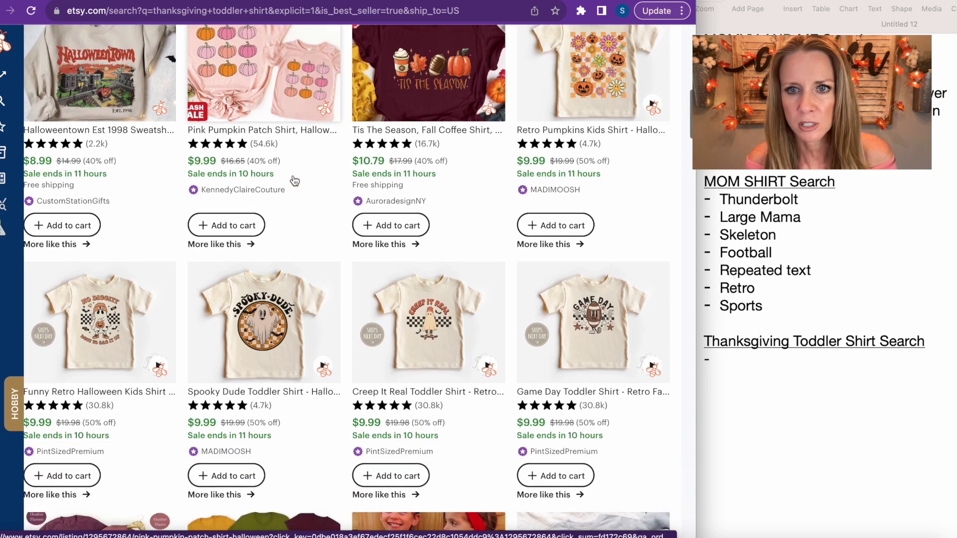
{"action": "scroll", "coordinate": [561, 166], "scroll_direction": "down", "scroll_amount": 2}
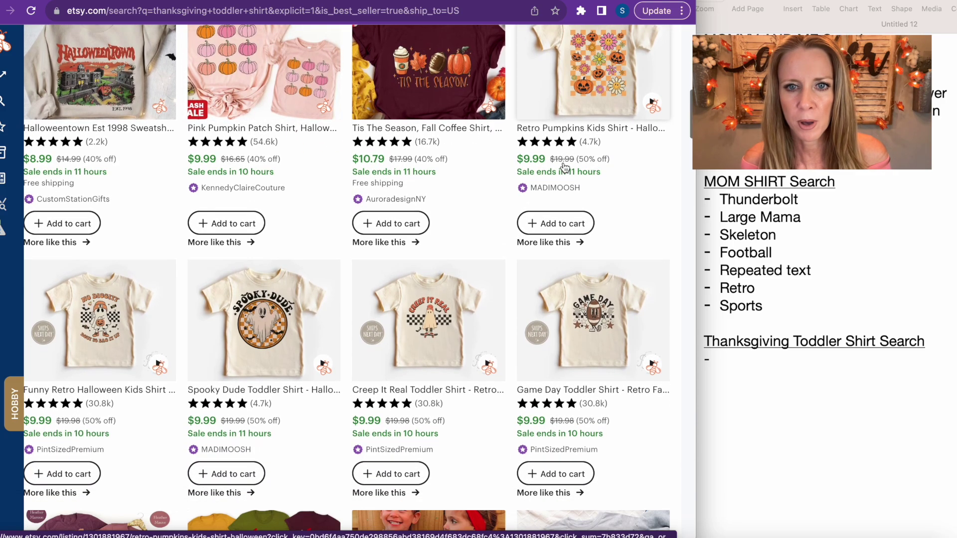
{"action": "scroll", "coordinate": [564, 168], "scroll_direction": "down", "scroll_amount": 3}
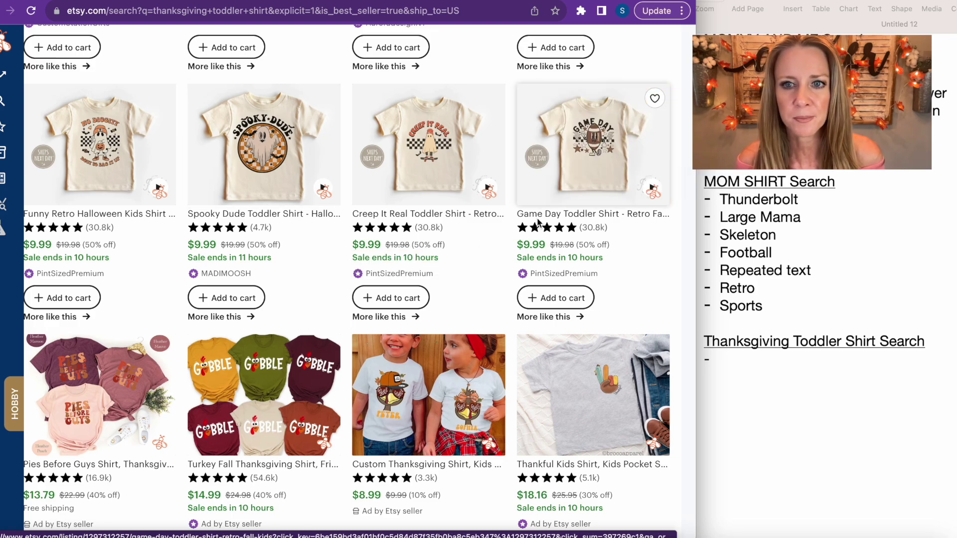
Step: Record "Football" as the first idea under Thanksgiving Toddler Shirt Search in the notes and start a new list line
{"action": "left_click", "coordinate": [719, 358]}
{"action": "type", "text": "football"}
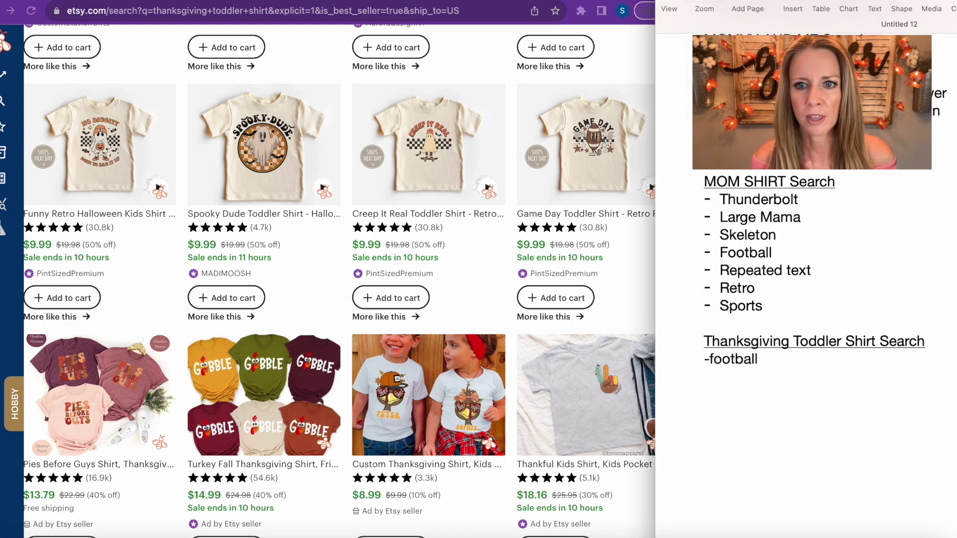
{"action": "key", "text": "BackSpace"}
{"action": "key", "text": "BackSpace"}
{"action": "key", "text": "BackSpace"}
{"action": "key", "text": "BackSpace"}
{"action": "key", "text": "BackSpace"}
{"action": "key", "text": "BackSpace"}
{"action": "key", "text": "BackSpace"}
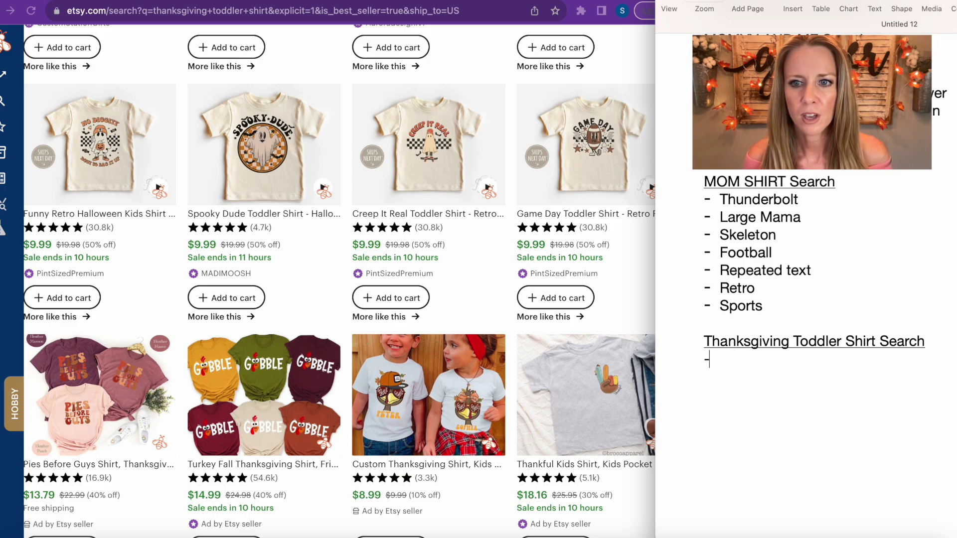
{"action": "type", "text": "ootball"}
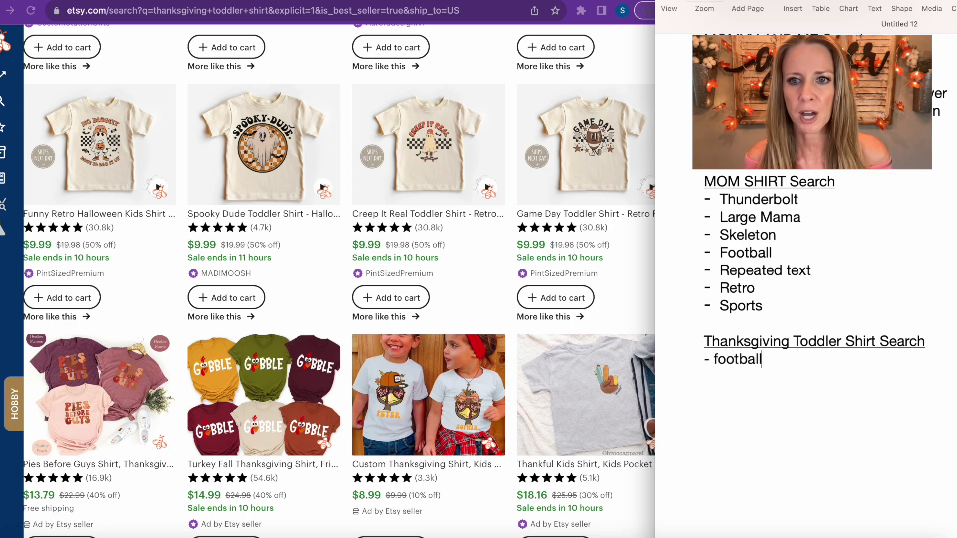
{"action": "key", "text": "Return"}
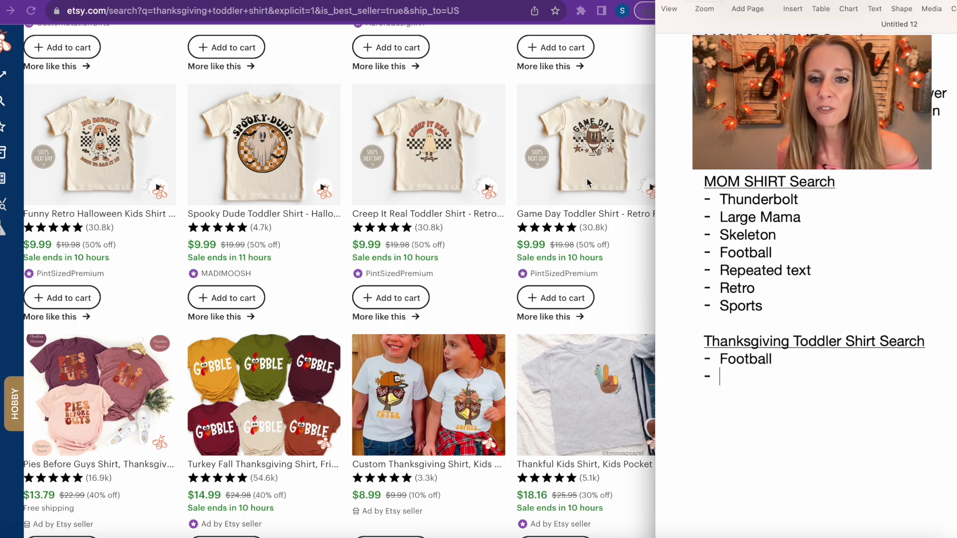
Step: Add "Walking Little Dudes" as the second idea under Thanksgiving Toddler Shirt Search
{"action": "scroll", "coordinate": [586, 151], "scroll_direction": "down", "scroll_amount": 1}
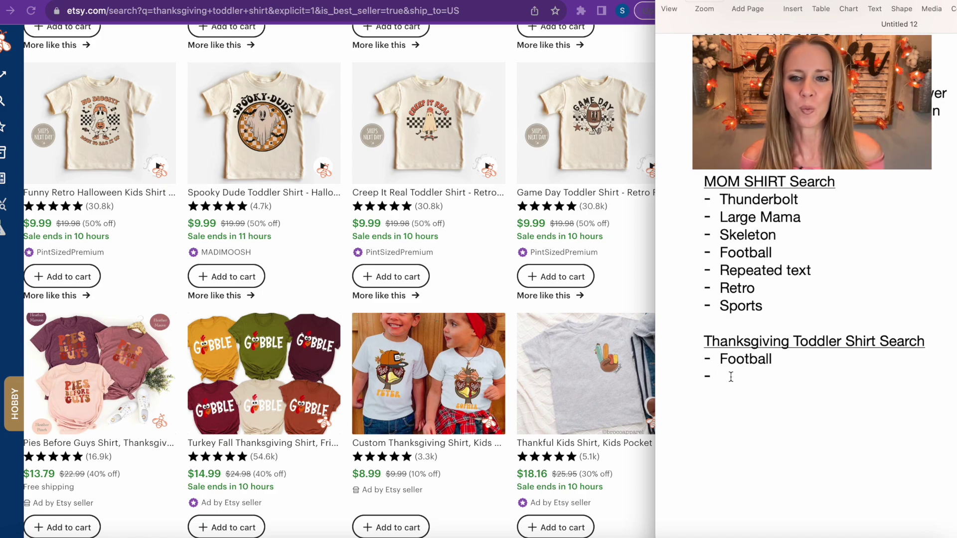
{"action": "type", "text": "Walking"}
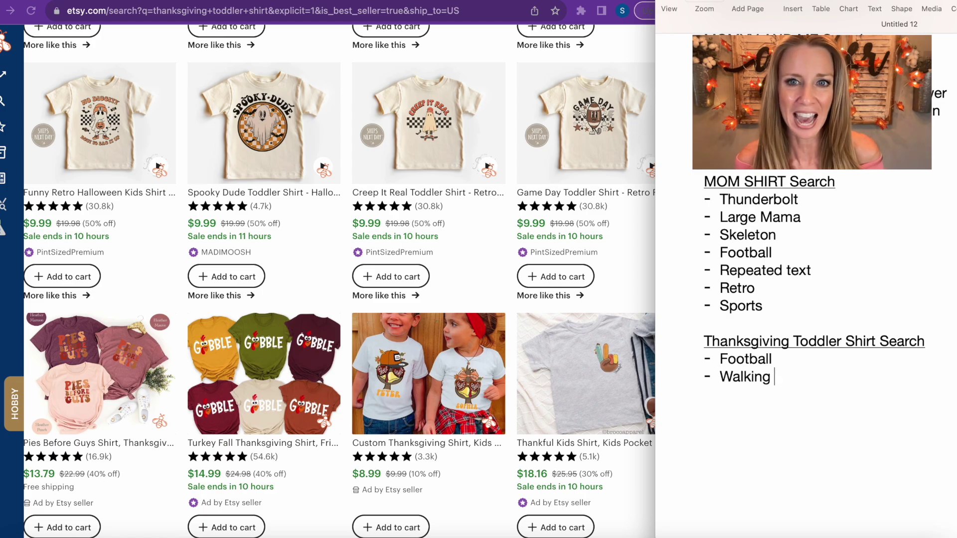
{"action": "type", "text": "Little"}
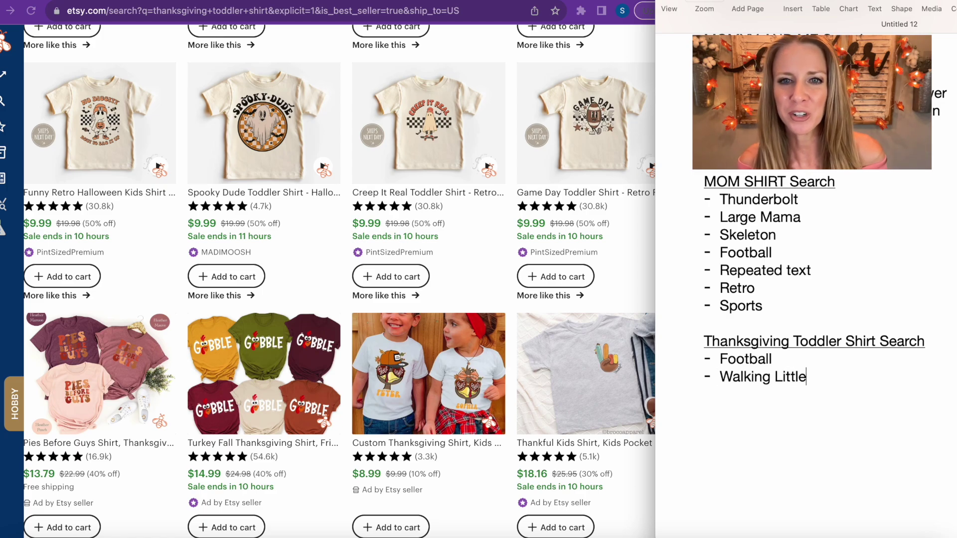
{"action": "type", "text": " Dudes"}
{"action": "key", "text": "Return"}
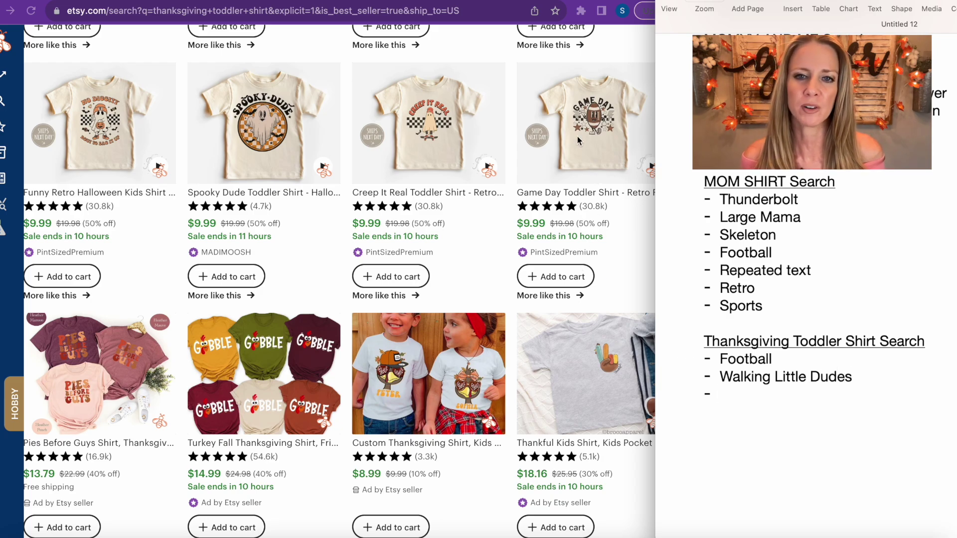
Step: Examine the following rows of bestselling toddler shirts, from the Pies Before Guys listing to the Homemade Rolls onesie, for design ideas
{"action": "scroll", "coordinate": [592, 158], "scroll_direction": "down", "scroll_amount": 5}
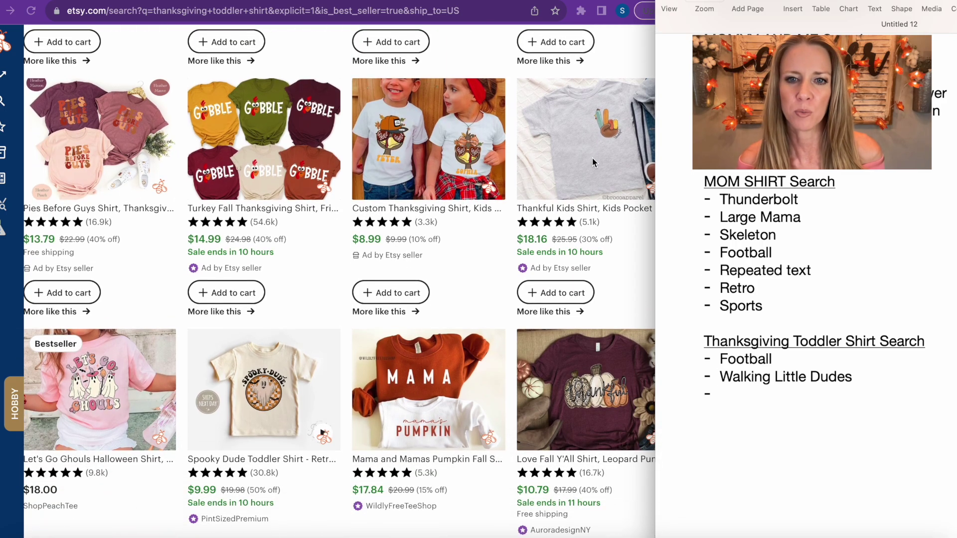
{"action": "scroll", "coordinate": [592, 158], "scroll_direction": "down", "scroll_amount": 2}
{"action": "scroll", "coordinate": [357, 240], "scroll_direction": "down", "scroll_amount": 2}
{"action": "scroll", "coordinate": [356, 240], "scroll_direction": "down", "scroll_amount": 1}
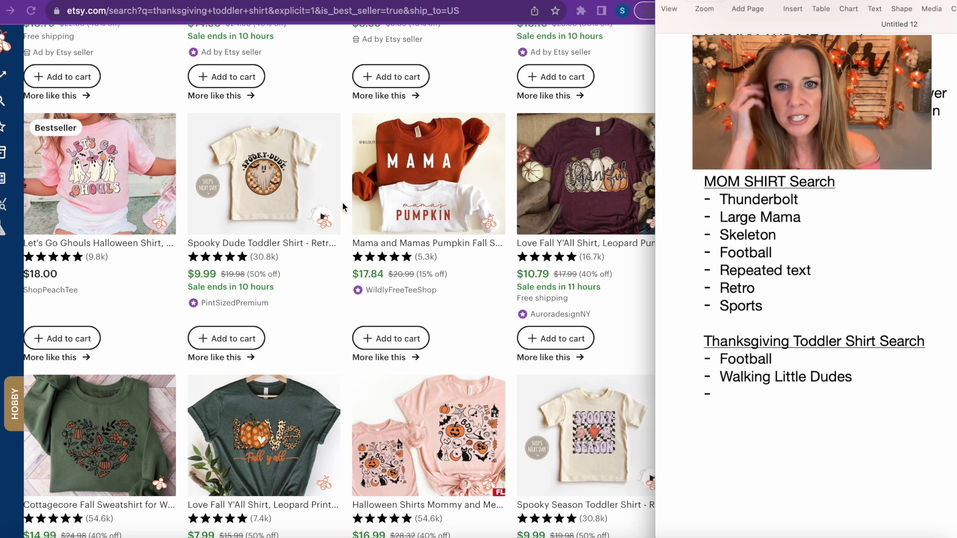
{"action": "scroll", "coordinate": [405, 198], "scroll_direction": "down", "scroll_amount": 1}
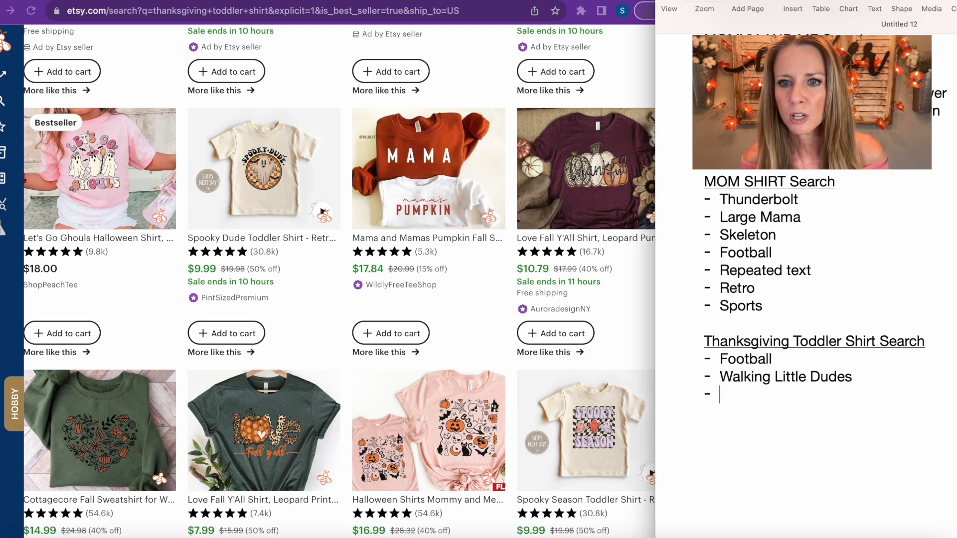
{"action": "scroll", "coordinate": [602, 189], "scroll_direction": "down", "scroll_amount": 5}
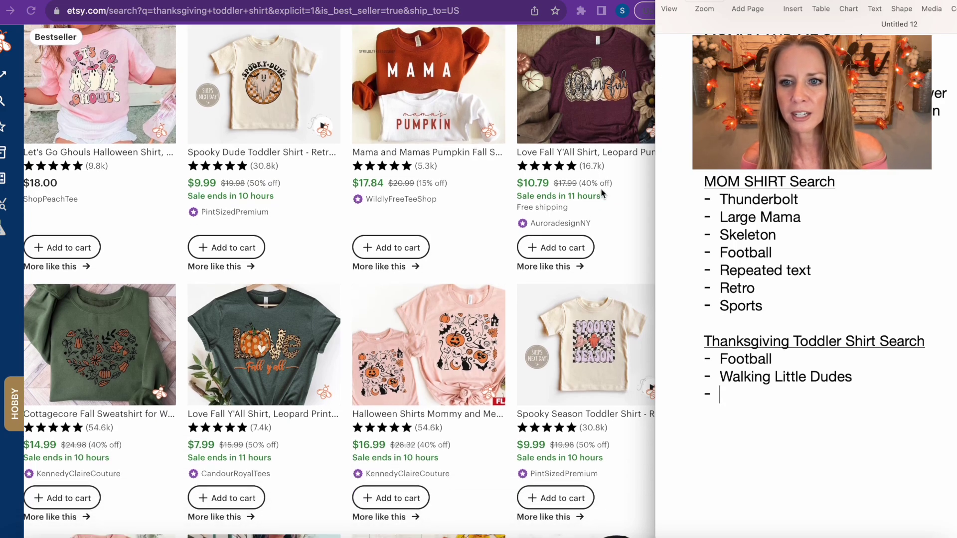
{"action": "scroll", "coordinate": [601, 190], "scroll_direction": "down", "scroll_amount": 1}
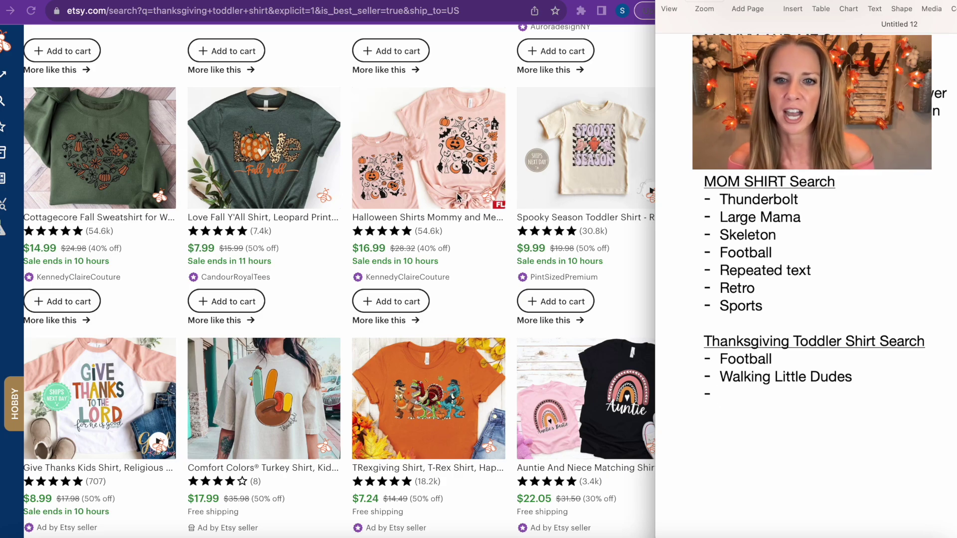
{"action": "scroll", "coordinate": [458, 198], "scroll_direction": "down", "scroll_amount": 1}
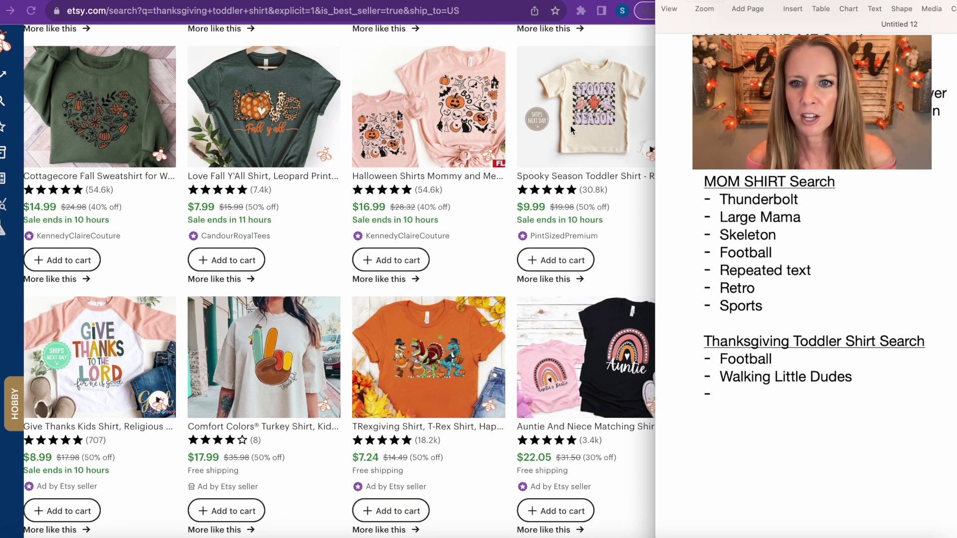
{"action": "scroll", "coordinate": [571, 128], "scroll_direction": "down", "scroll_amount": 5}
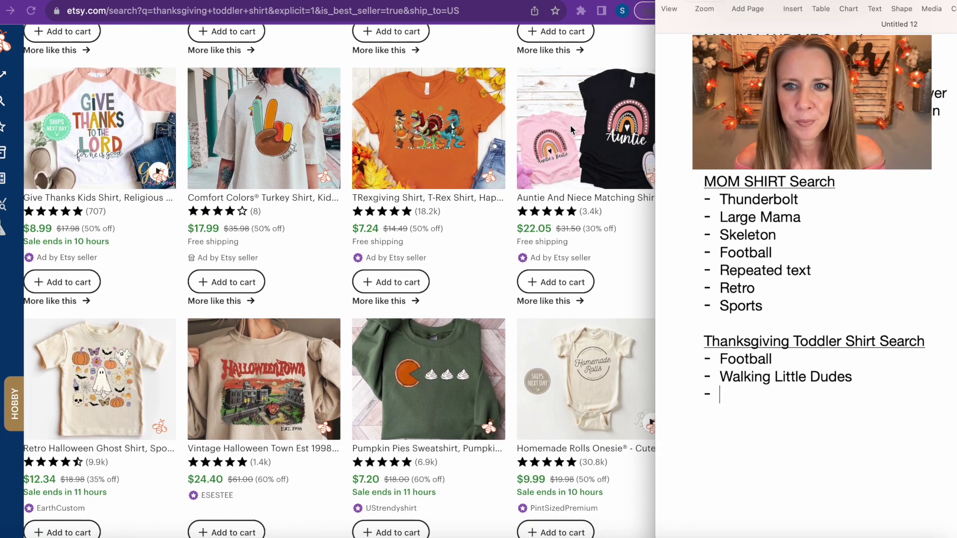
{"action": "scroll", "coordinate": [570, 125], "scroll_direction": "up", "scroll_amount": 6}
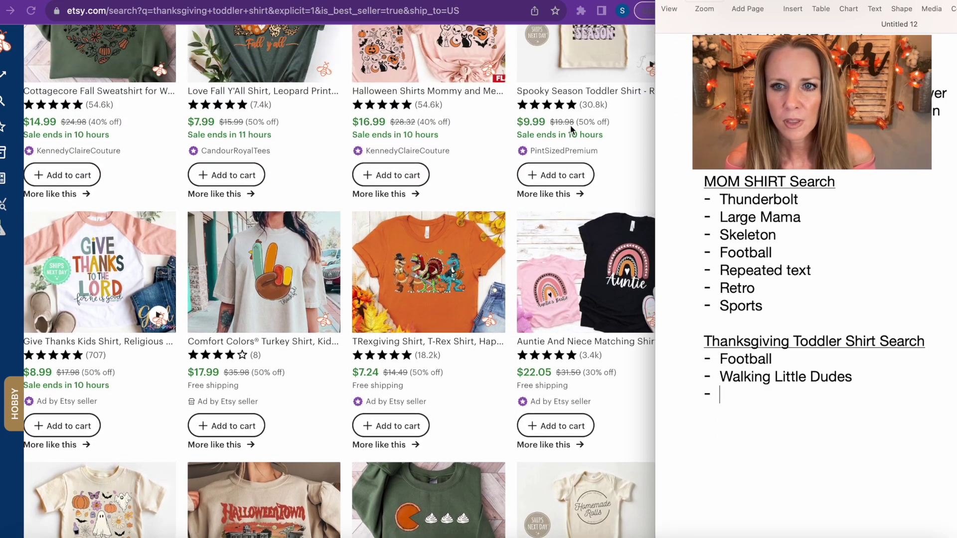
{"action": "scroll", "coordinate": [589, 226], "scroll_direction": "down", "scroll_amount": 5}
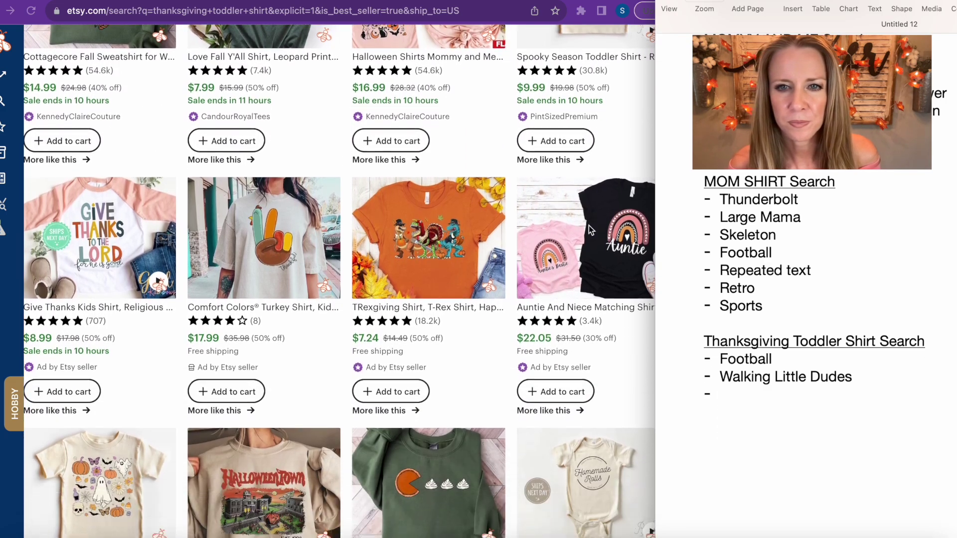
{"action": "scroll", "coordinate": [588, 225], "scroll_direction": "down", "scroll_amount": 3}
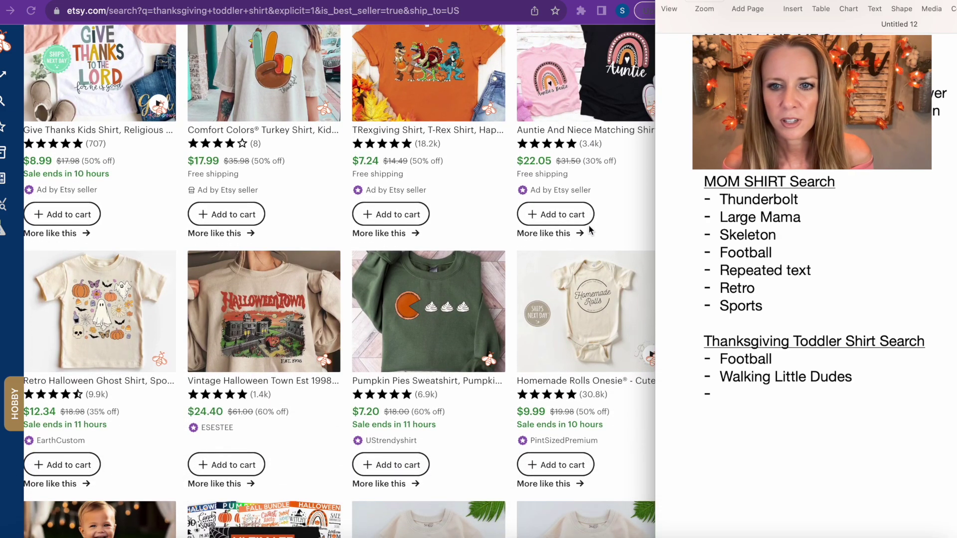
{"action": "scroll", "coordinate": [589, 229], "scroll_direction": "down", "scroll_amount": 2}
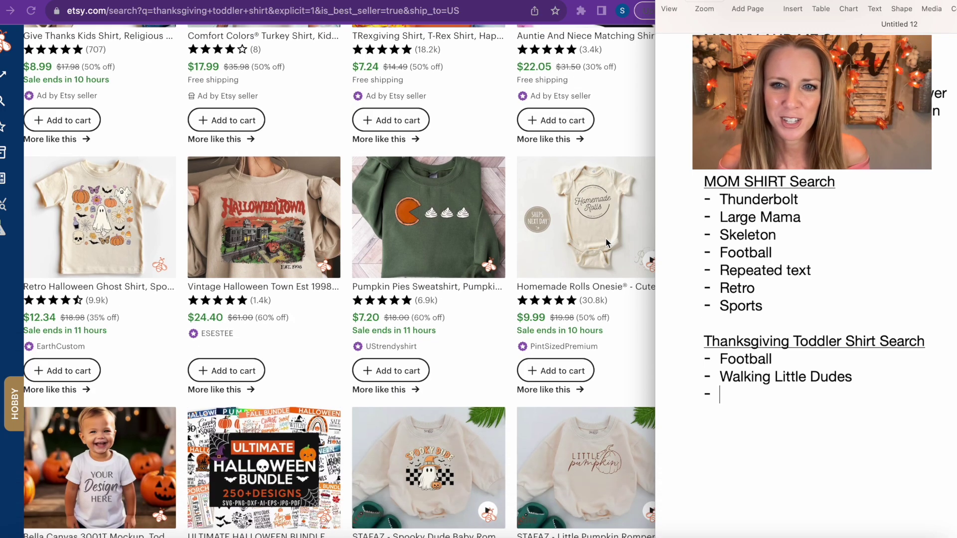
Step: Review the next row of bestsellers and add "Little Pumpkin" as the third toddler shirt idea
{"action": "scroll", "coordinate": [606, 243], "scroll_direction": "down", "scroll_amount": 6}
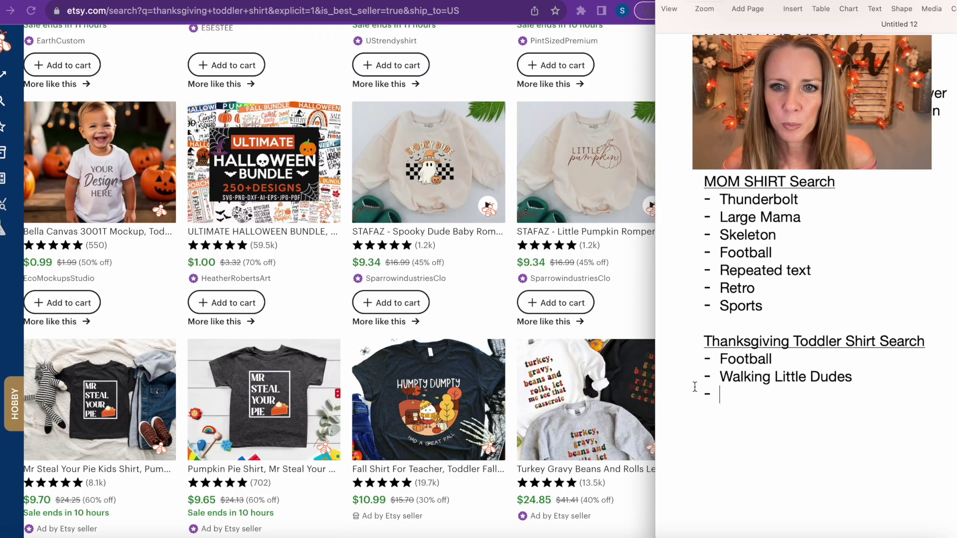
{"action": "type", "text": "Litt"}
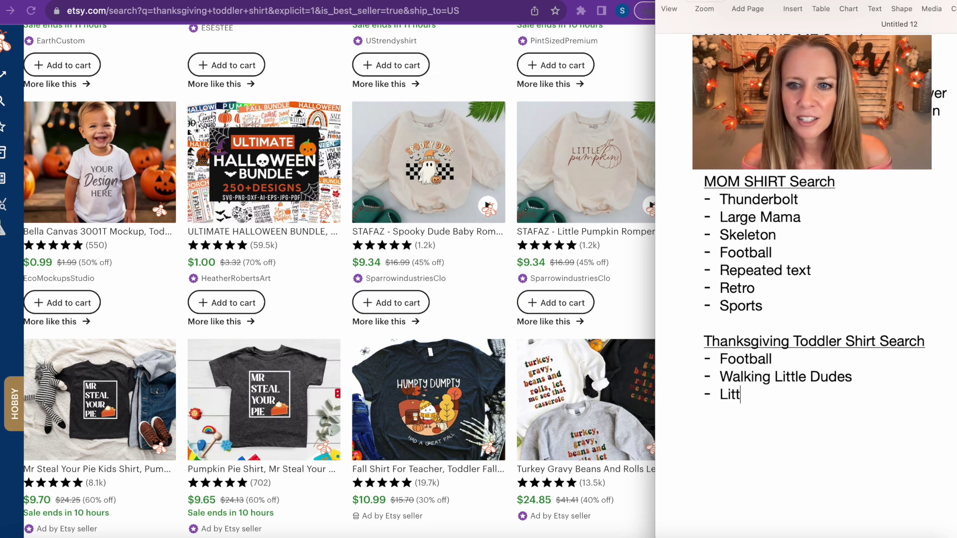
{"action": "type", "text": "le Pumpkin"}
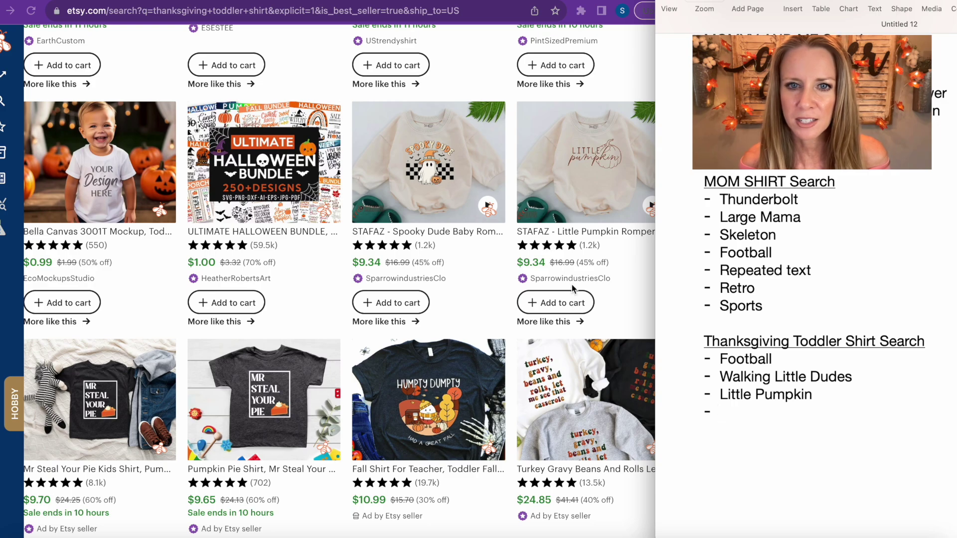
Step: Review further bestselling toddler shirts and add "Dude" as the fourth idea under Thanksgiving Toddler Shirt Search
{"action": "scroll", "coordinate": [580, 243], "scroll_direction": "down", "scroll_amount": 3}
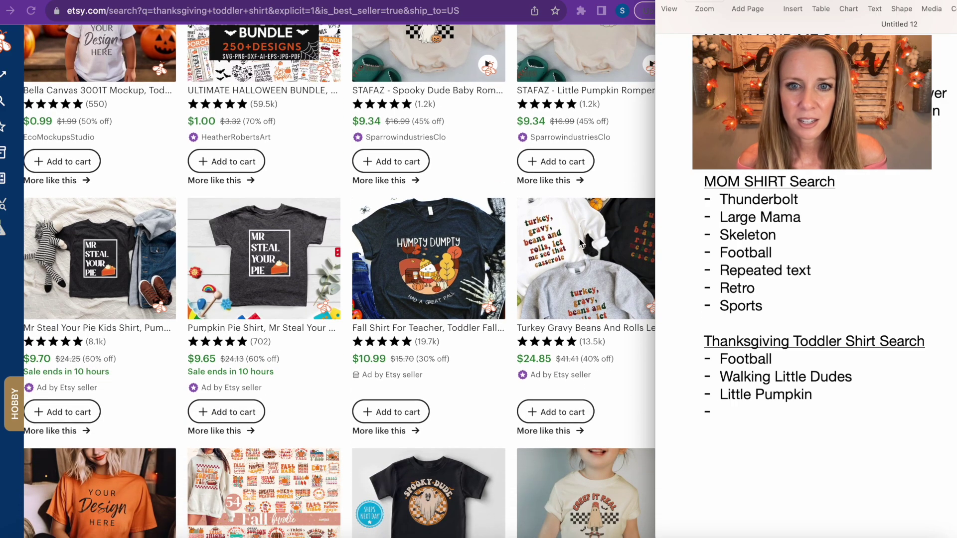
{"action": "scroll", "coordinate": [368, 349], "scroll_direction": "down", "scroll_amount": 5}
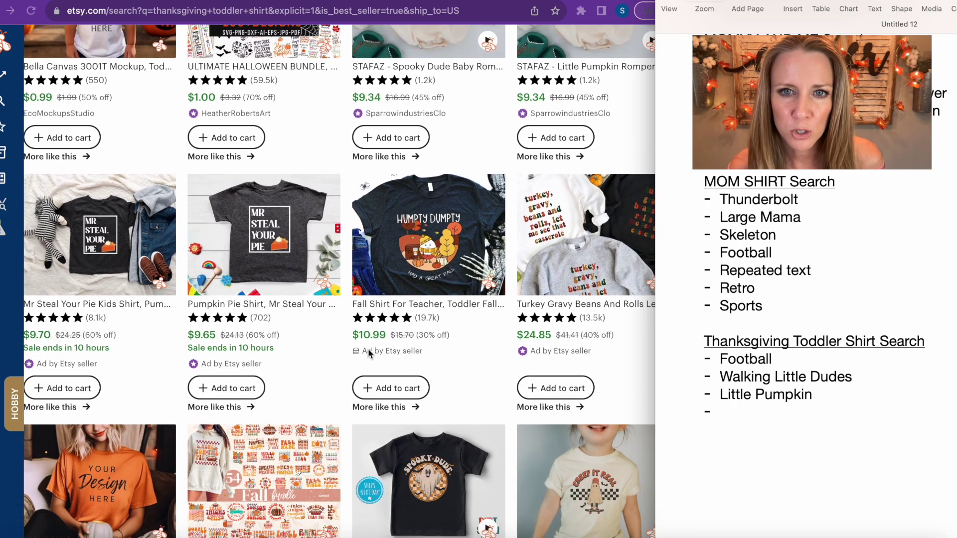
{"action": "scroll", "coordinate": [368, 353], "scroll_direction": "down", "scroll_amount": 3}
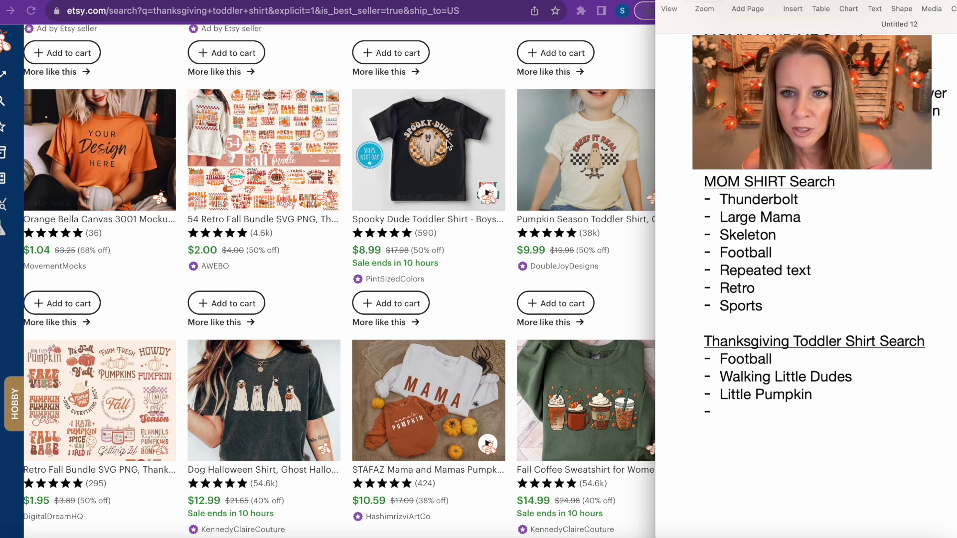
{"action": "type", "text": "Dude"}
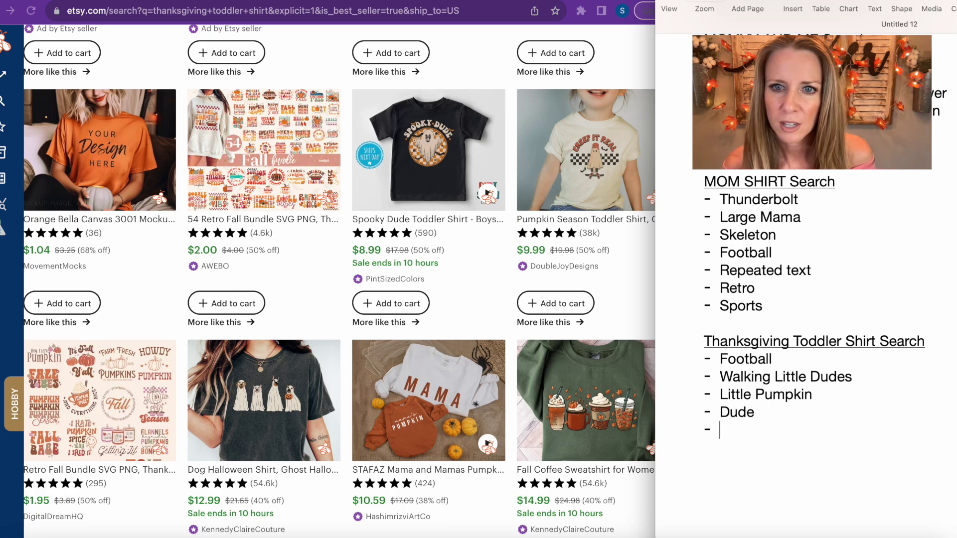
Step: Examine the remaining bestselling toddler shirts on the first results page, through the Just A Girl Who Loves Chickens listing, for design ideas
{"action": "scroll", "coordinate": [402, 348], "scroll_direction": "down", "scroll_amount": 2}
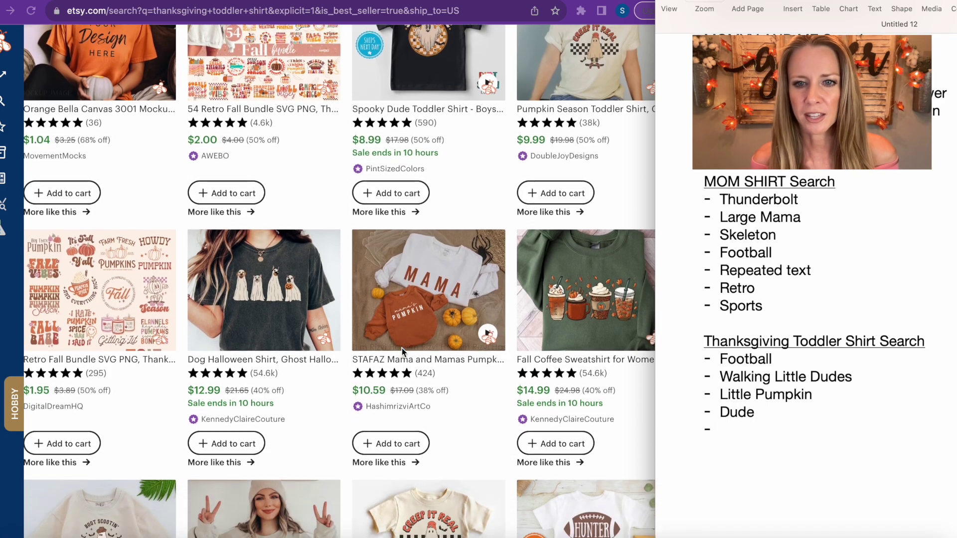
{"action": "scroll", "coordinate": [402, 347], "scroll_direction": "down", "scroll_amount": 3}
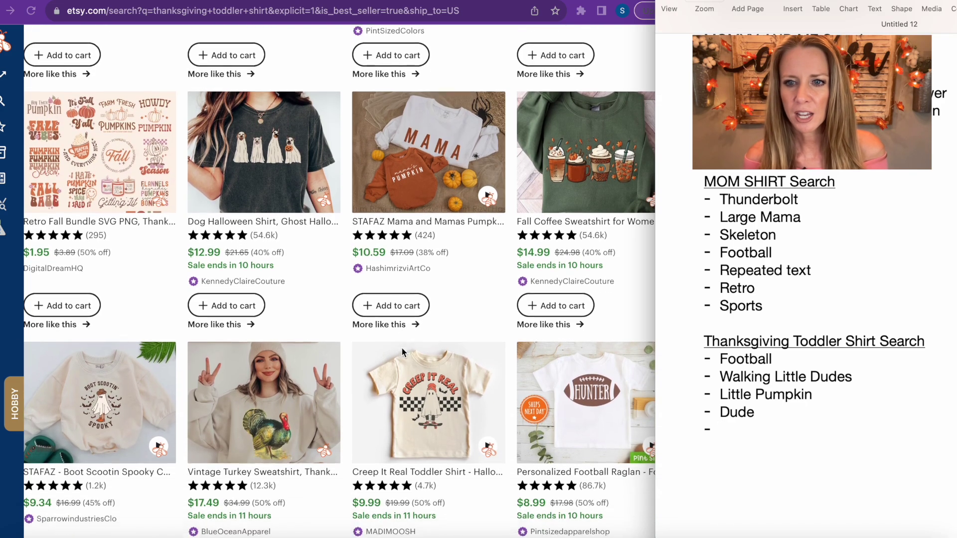
{"action": "scroll", "coordinate": [402, 348], "scroll_direction": "down", "scroll_amount": 3}
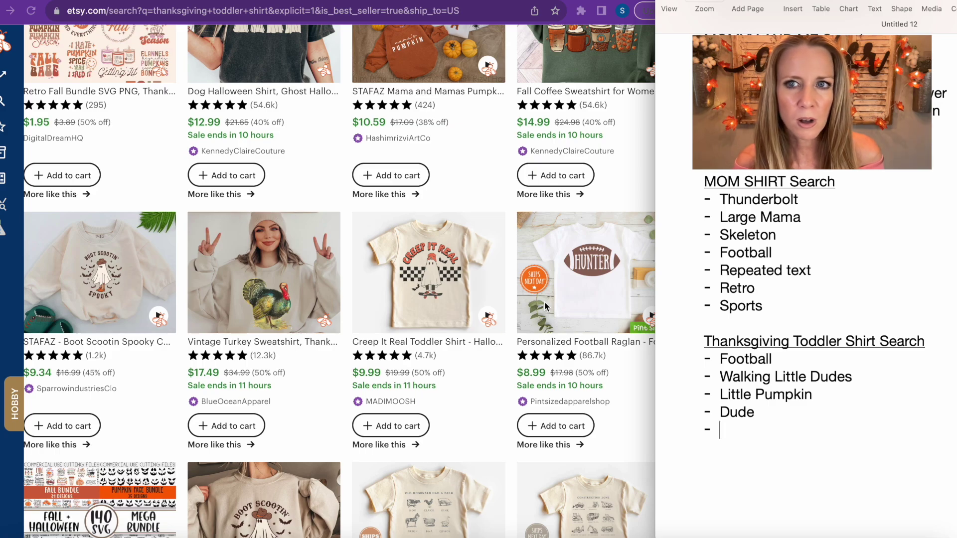
{"action": "scroll", "coordinate": [545, 301], "scroll_direction": "down", "scroll_amount": 1}
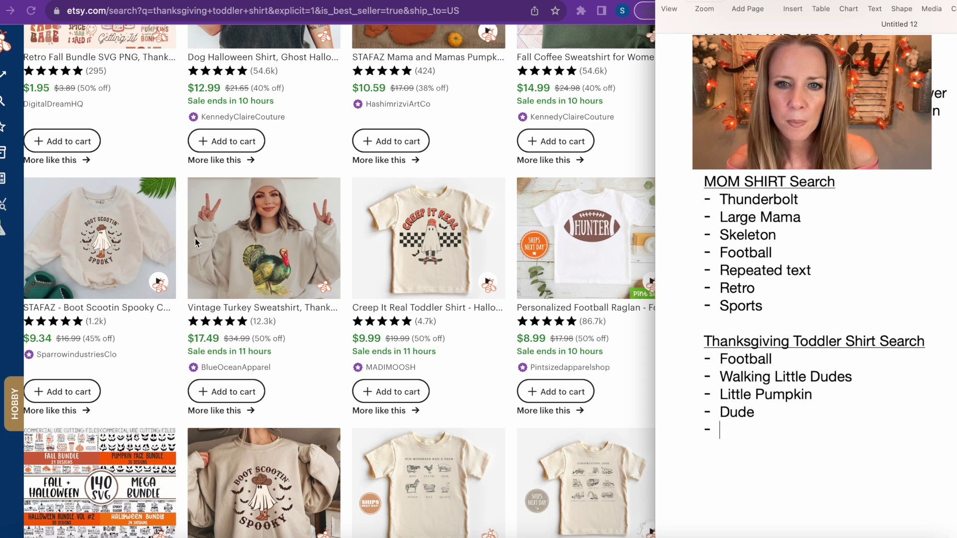
{"action": "scroll", "coordinate": [225, 270], "scroll_direction": "down", "scroll_amount": 6}
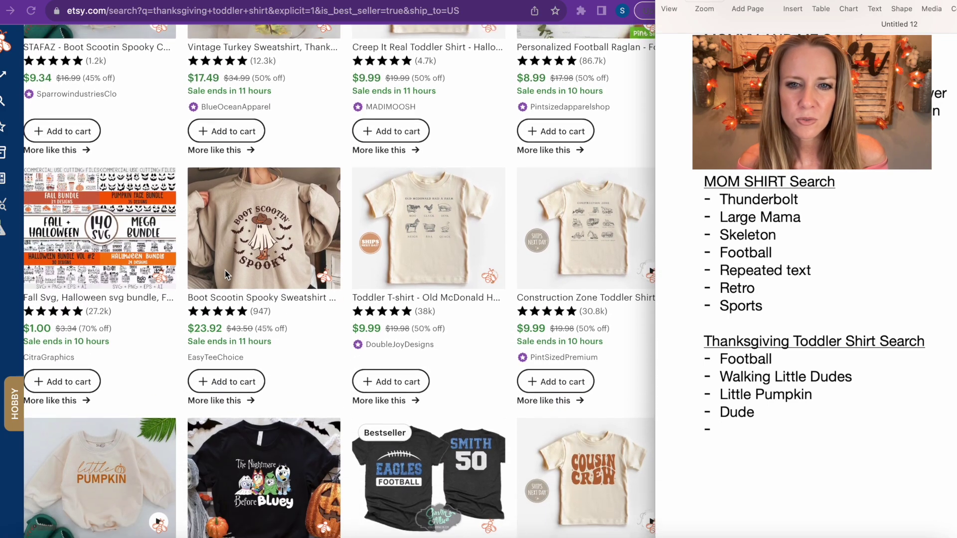
{"action": "scroll", "coordinate": [225, 270], "scroll_direction": "down", "scroll_amount": 6}
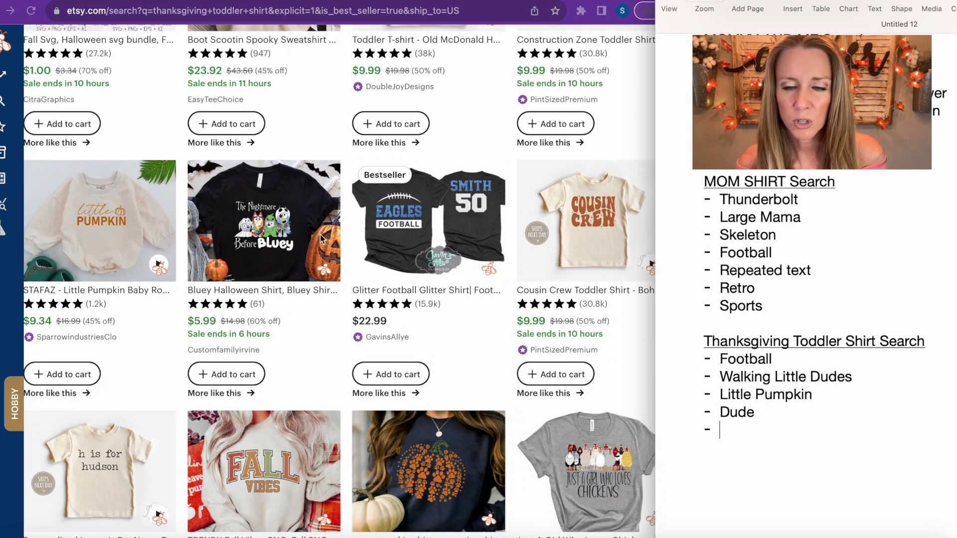
{"action": "scroll", "coordinate": [589, 246], "scroll_direction": "down", "scroll_amount": 4}
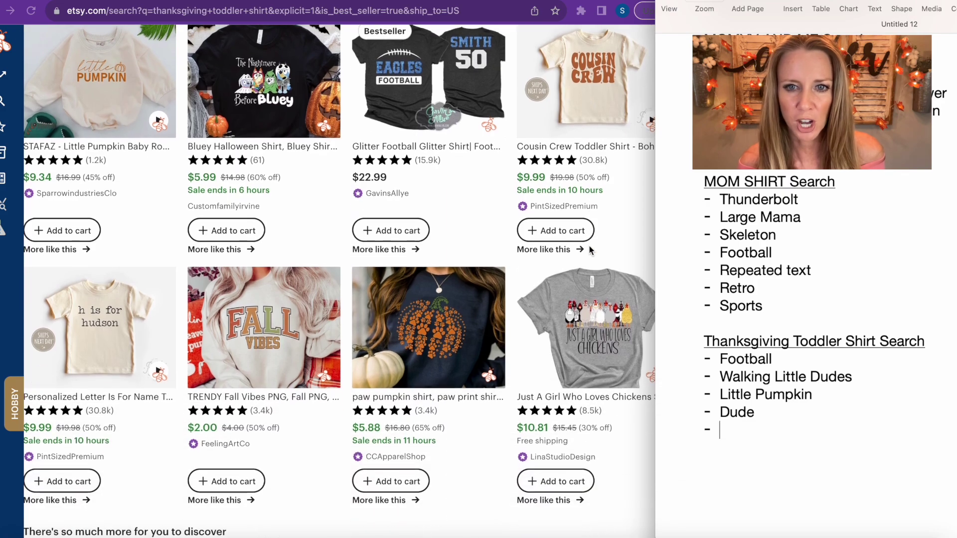
{"action": "scroll", "coordinate": [589, 250], "scroll_direction": "down", "scroll_amount": 2}
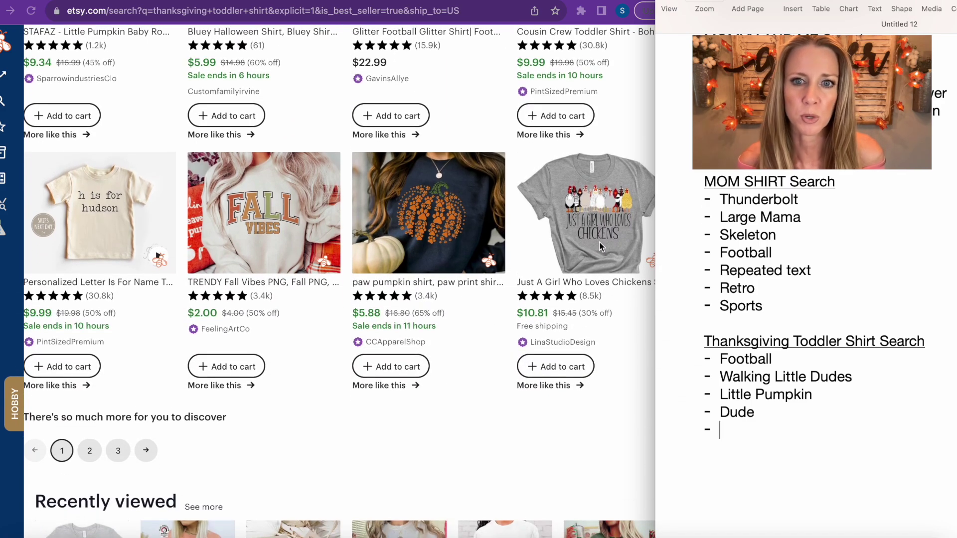
Step: Review the first rows of results page 2 and add "Big Sister" as the fifth idea under Thanksgiving Toddler Shirt Search
{"action": "left_click", "coordinate": [85, 453]}
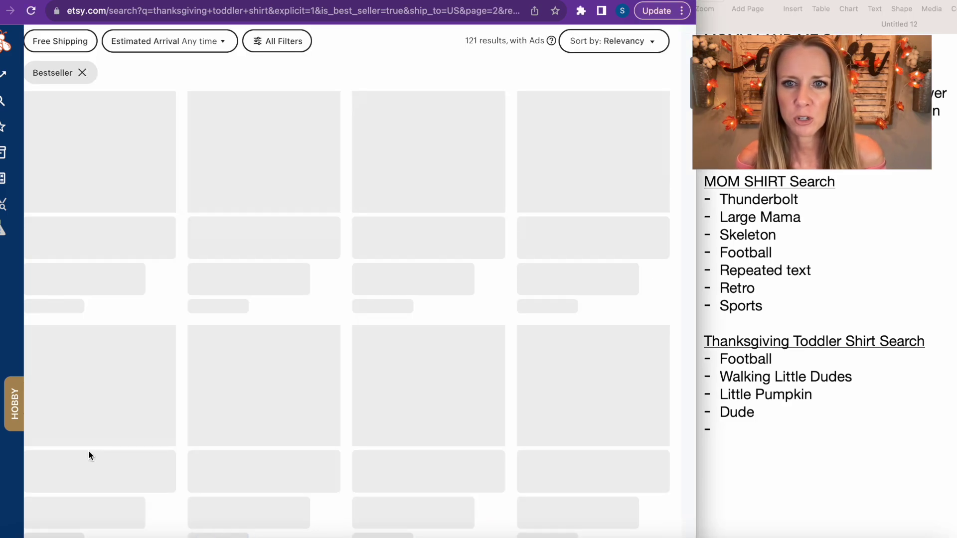
{"action": "scroll", "coordinate": [463, 254], "scroll_direction": "down", "scroll_amount": 10}
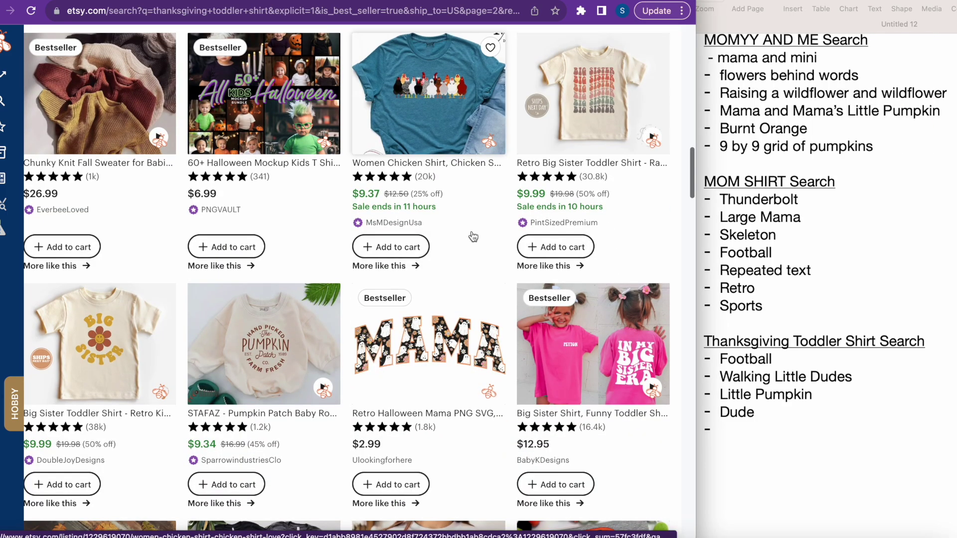
{"action": "scroll", "coordinate": [473, 236], "scroll_direction": "down", "scroll_amount": 5}
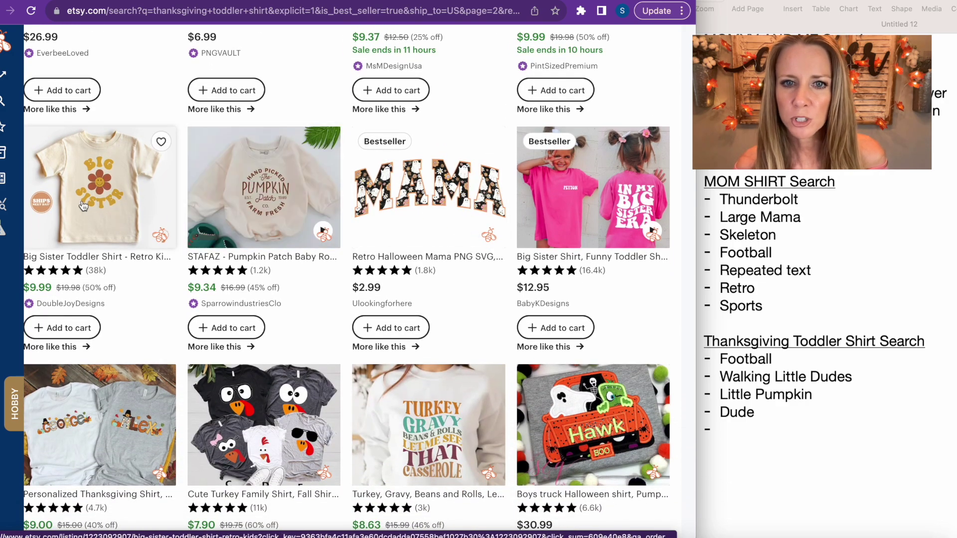
{"action": "scroll", "coordinate": [124, 219], "scroll_direction": "down", "scroll_amount": 3}
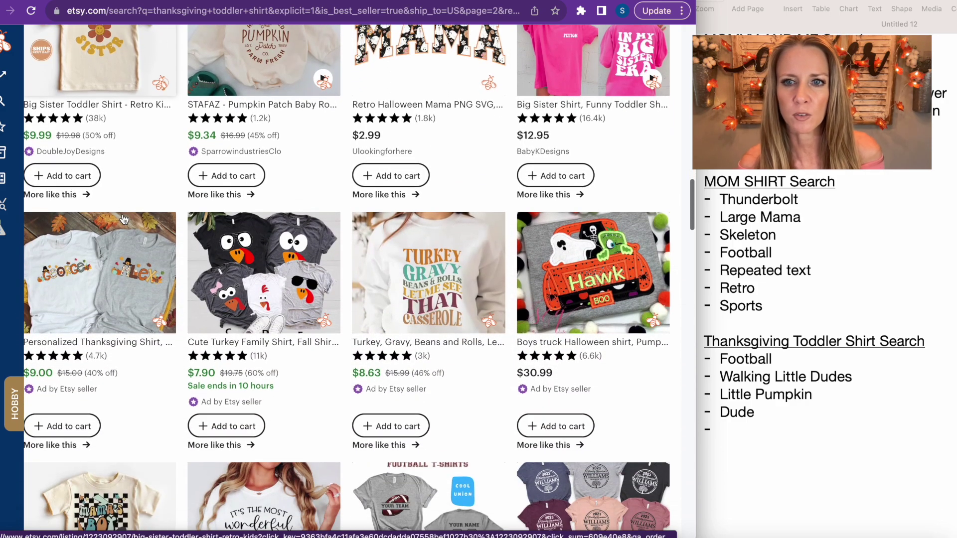
{"action": "scroll", "coordinate": [124, 219], "scroll_direction": "down", "scroll_amount": 2}
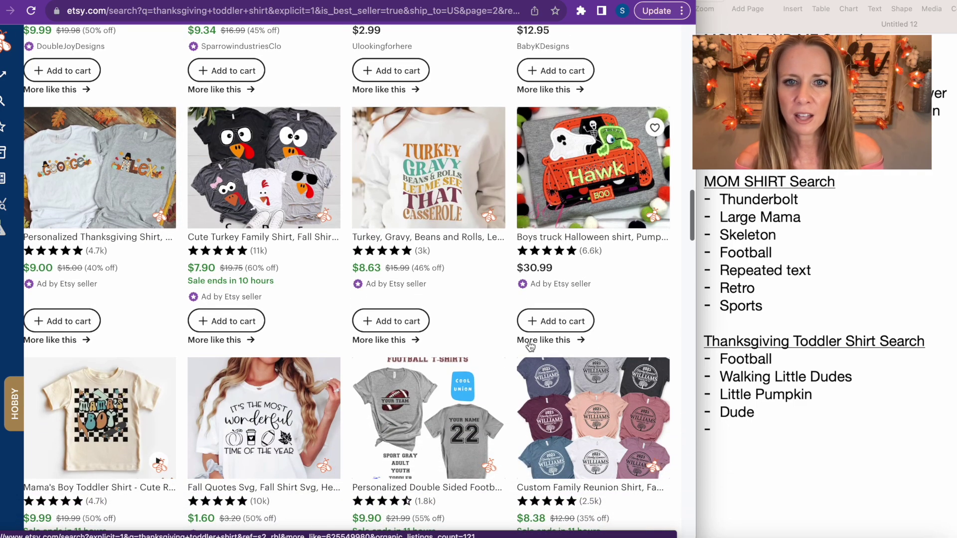
{"action": "left_click", "coordinate": [728, 434]}
{"action": "type", "text": "Big Sister"}
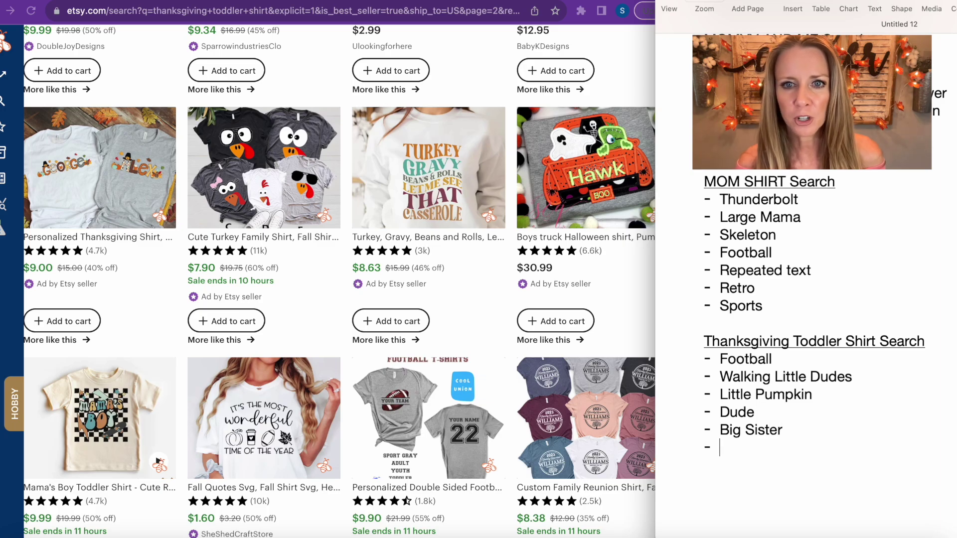
Step: Examine the following page 2 rows, from the Mama's Boy toddler shirt to the Game Day Vibes shirt, for design ideas
{"action": "scroll", "coordinate": [514, 375], "scroll_direction": "down", "scroll_amount": 2}
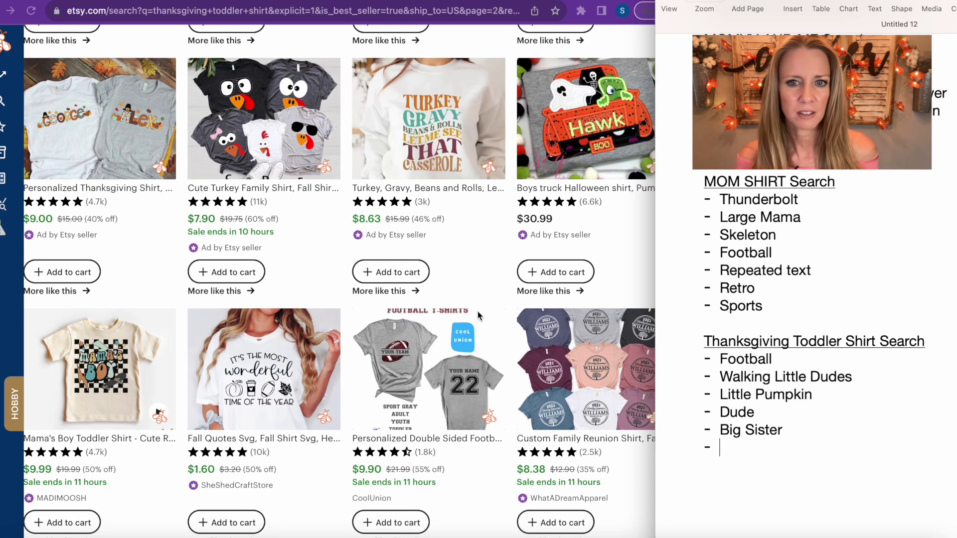
{"action": "scroll", "coordinate": [477, 310], "scroll_direction": "down", "scroll_amount": 3}
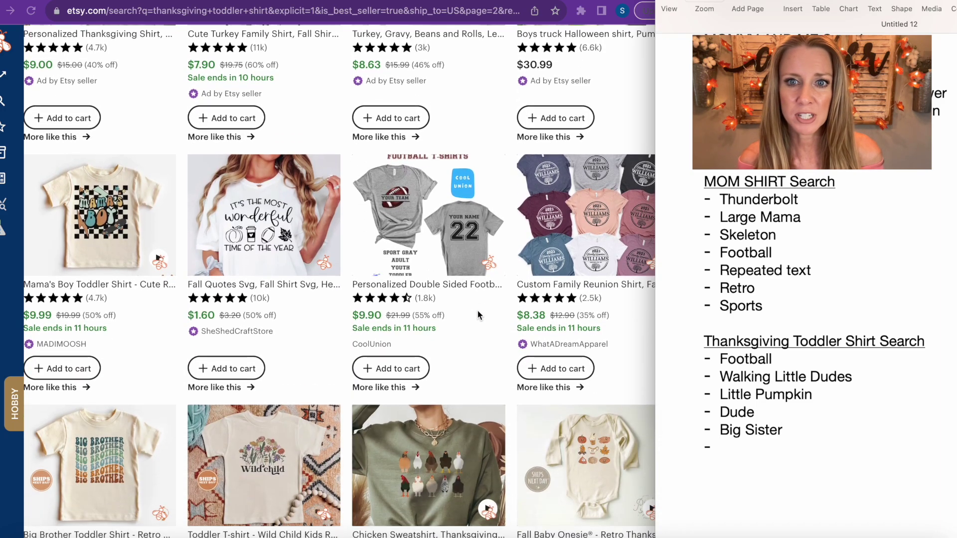
{"action": "scroll", "coordinate": [477, 315], "scroll_direction": "down", "scroll_amount": 1}
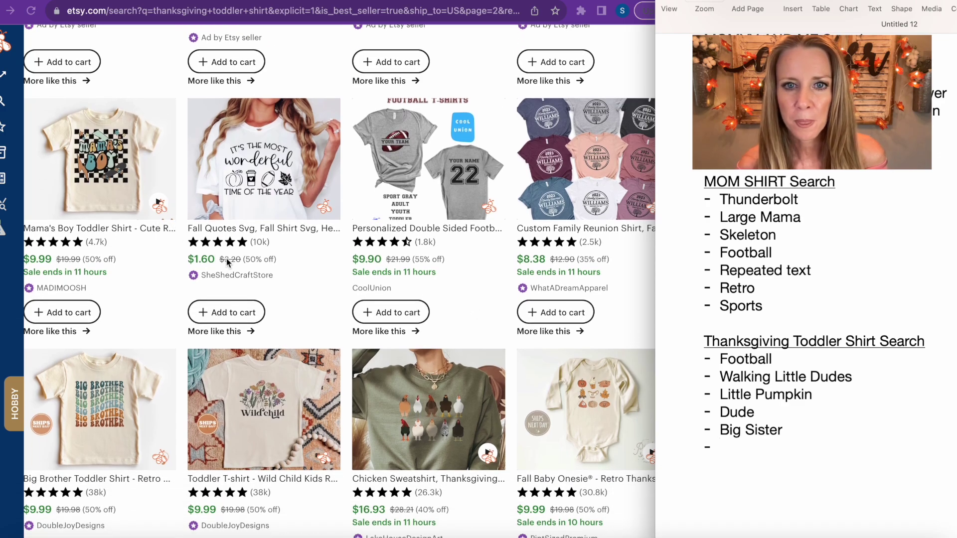
{"action": "scroll", "coordinate": [315, 273], "scroll_direction": "down", "scroll_amount": 1}
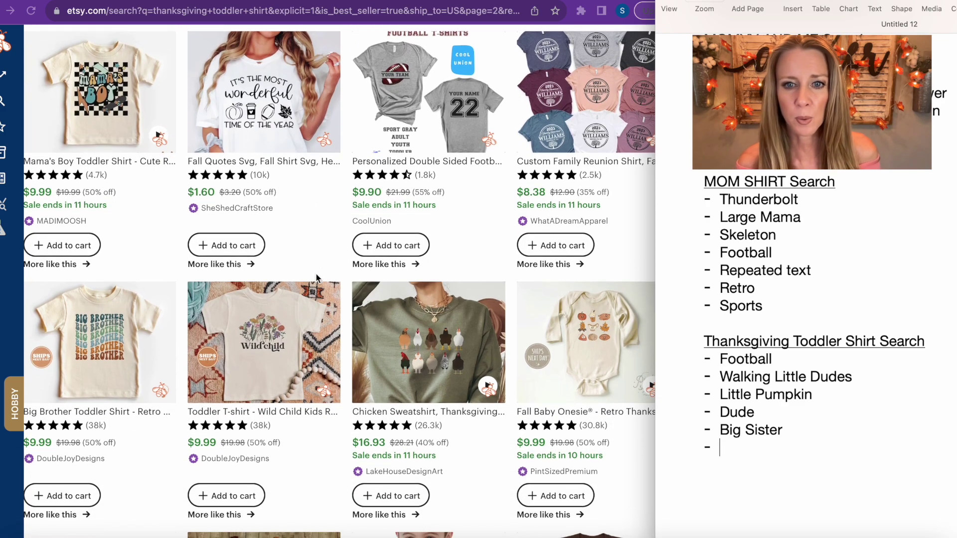
{"action": "scroll", "coordinate": [316, 278], "scroll_direction": "down", "scroll_amount": 2}
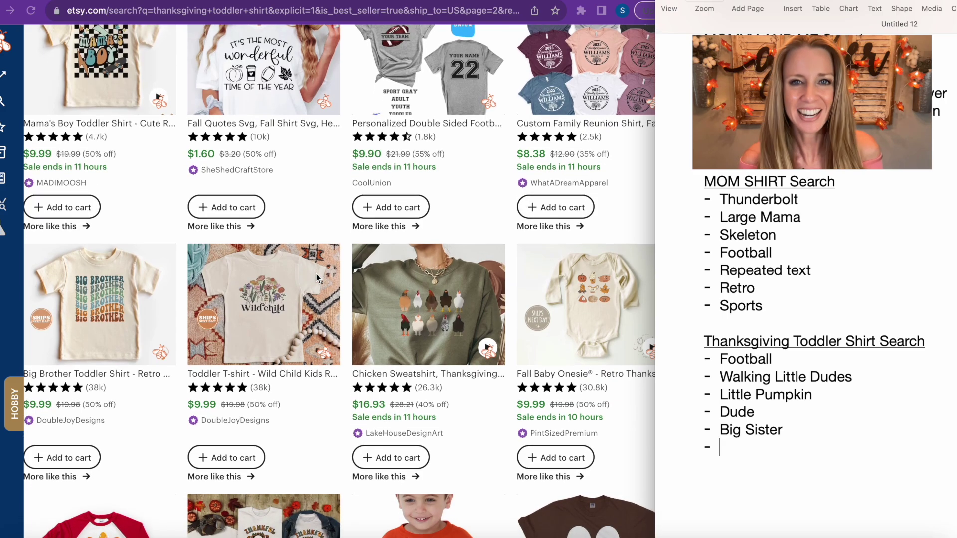
{"action": "scroll", "coordinate": [316, 278], "scroll_direction": "down", "scroll_amount": 3}
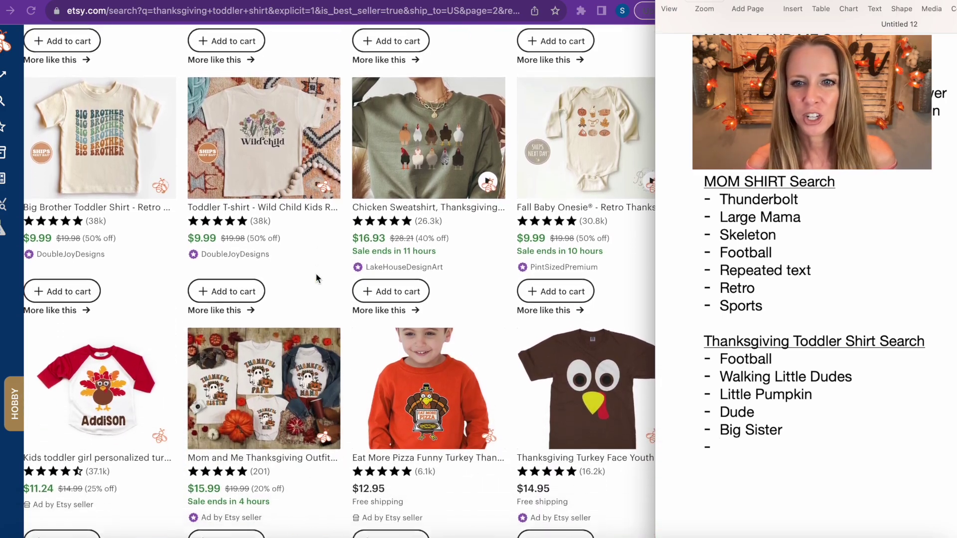
{"action": "scroll", "coordinate": [316, 274], "scroll_direction": "down", "scroll_amount": 3}
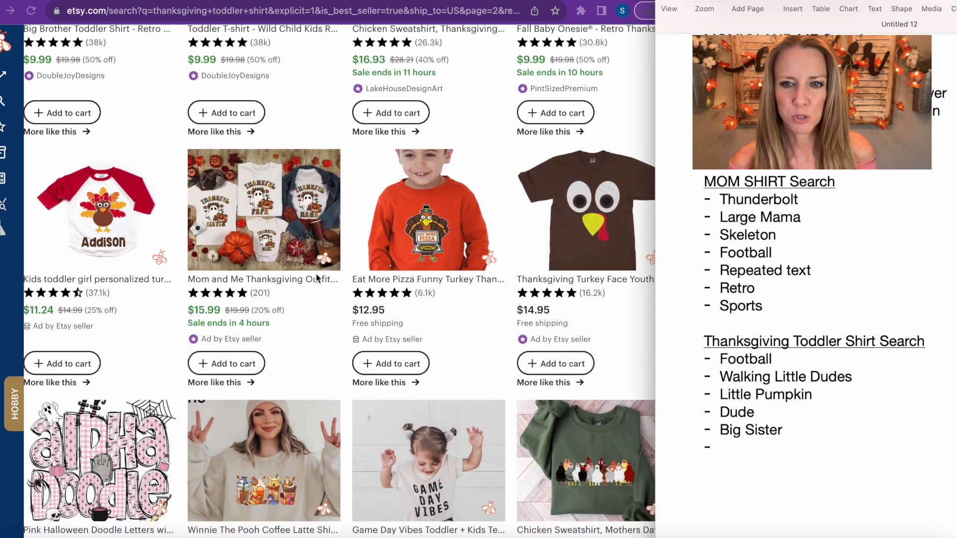
{"action": "scroll", "coordinate": [316, 278], "scroll_direction": "down", "scroll_amount": 3}
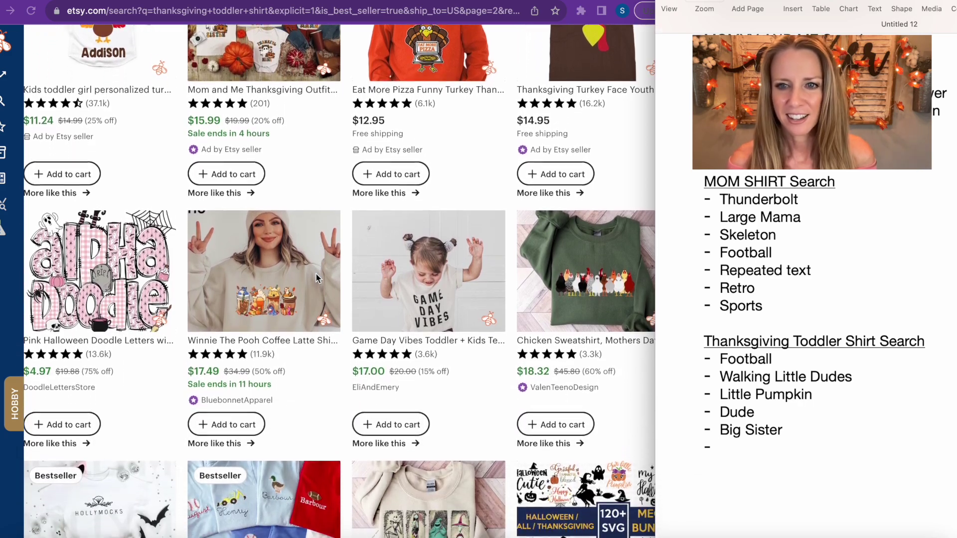
Step: Examine the rest of results page 2, from the Halloween mockup row to the Vintage Canned Pickles shirt
{"action": "scroll", "coordinate": [316, 277], "scroll_direction": "down", "scroll_amount": 5}
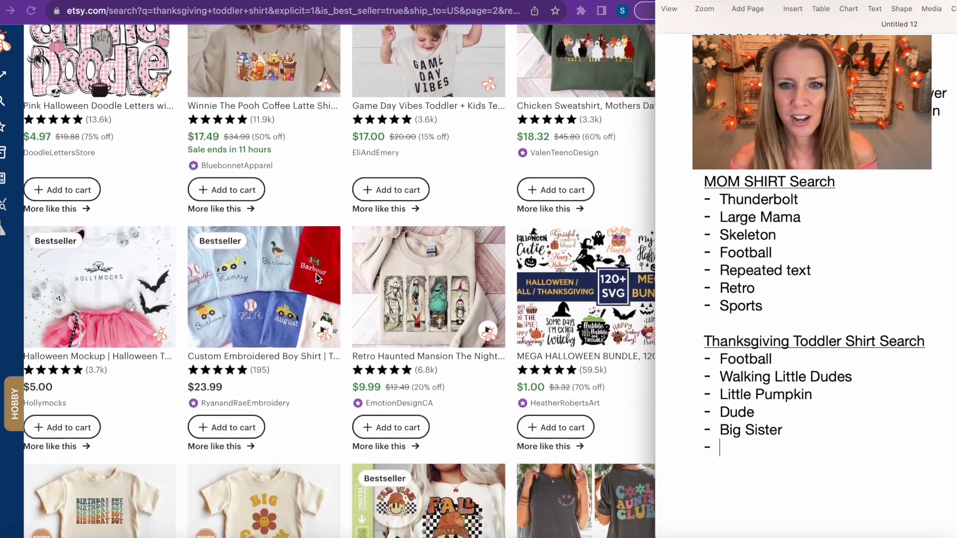
{"action": "scroll", "coordinate": [316, 277], "scroll_direction": "down", "scroll_amount": 3}
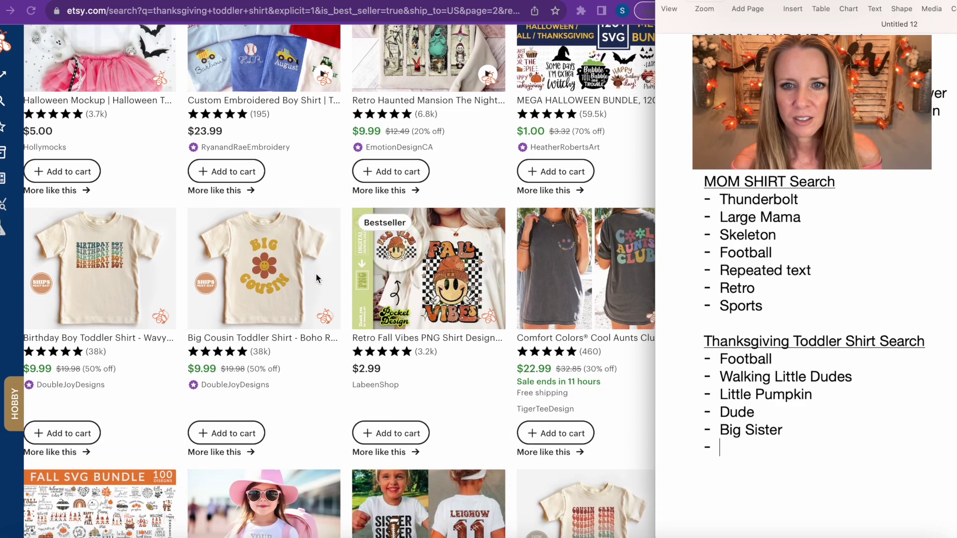
{"action": "scroll", "coordinate": [317, 278], "scroll_direction": "down", "scroll_amount": 3}
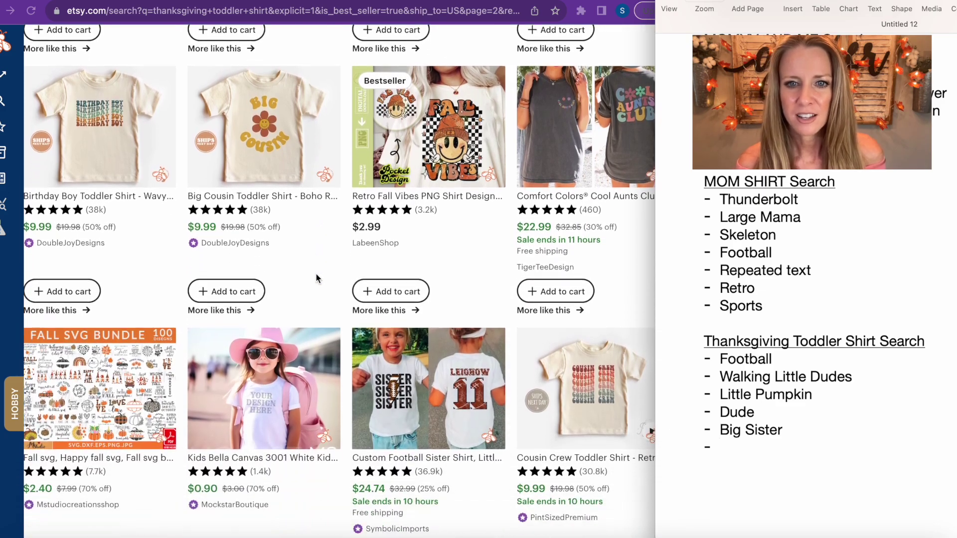
{"action": "scroll", "coordinate": [316, 277], "scroll_direction": "down", "scroll_amount": 3}
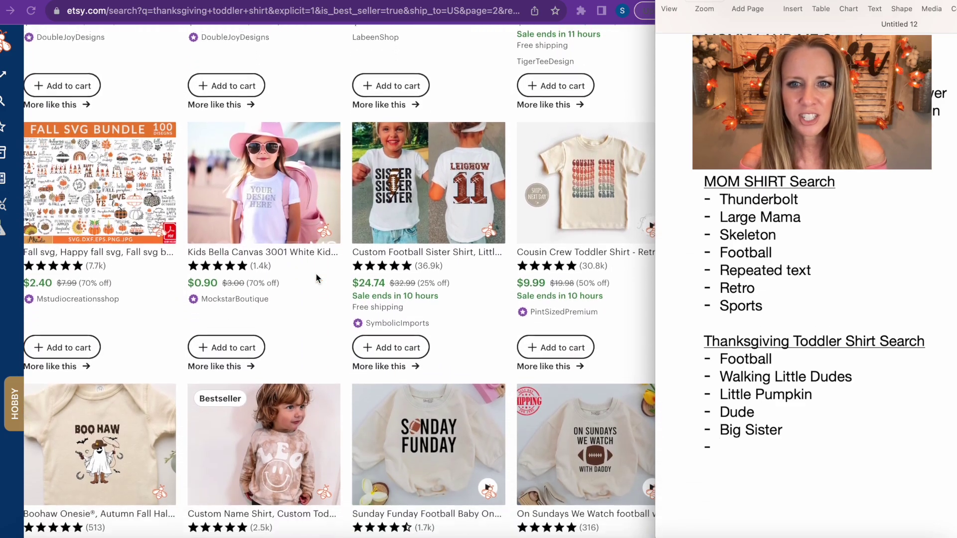
{"action": "scroll", "coordinate": [315, 274], "scroll_direction": "down", "scroll_amount": 4}
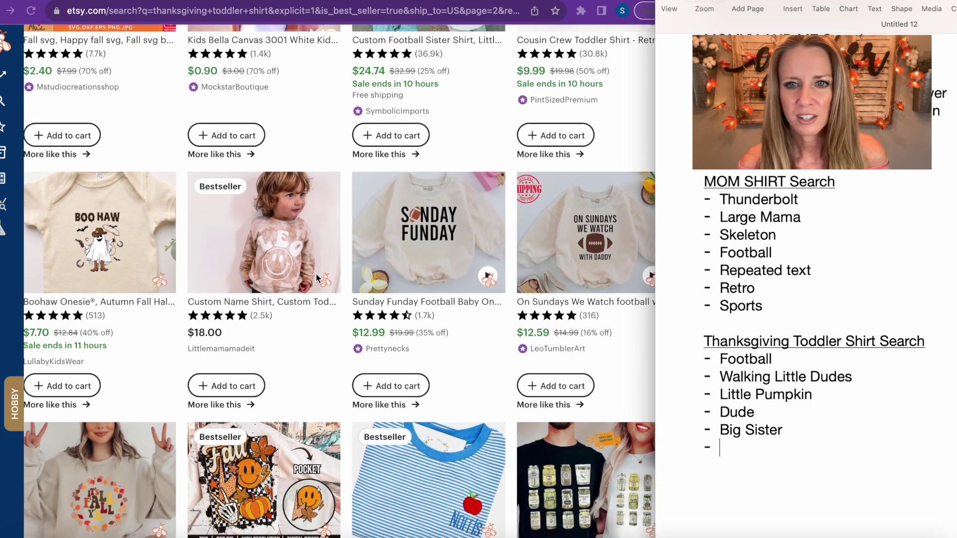
{"action": "scroll", "coordinate": [316, 278], "scroll_direction": "down", "scroll_amount": 4}
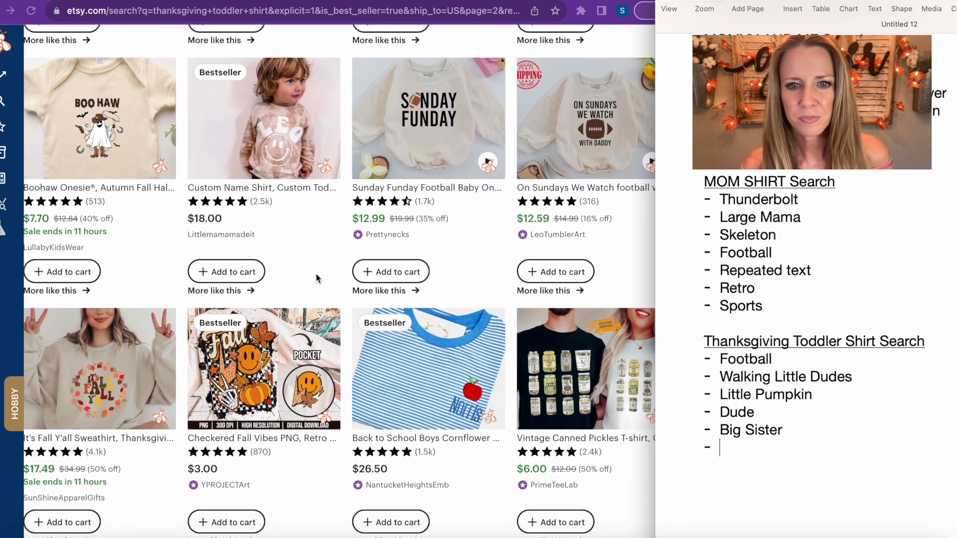
{"action": "scroll", "coordinate": [315, 273], "scroll_direction": "down", "scroll_amount": 2}
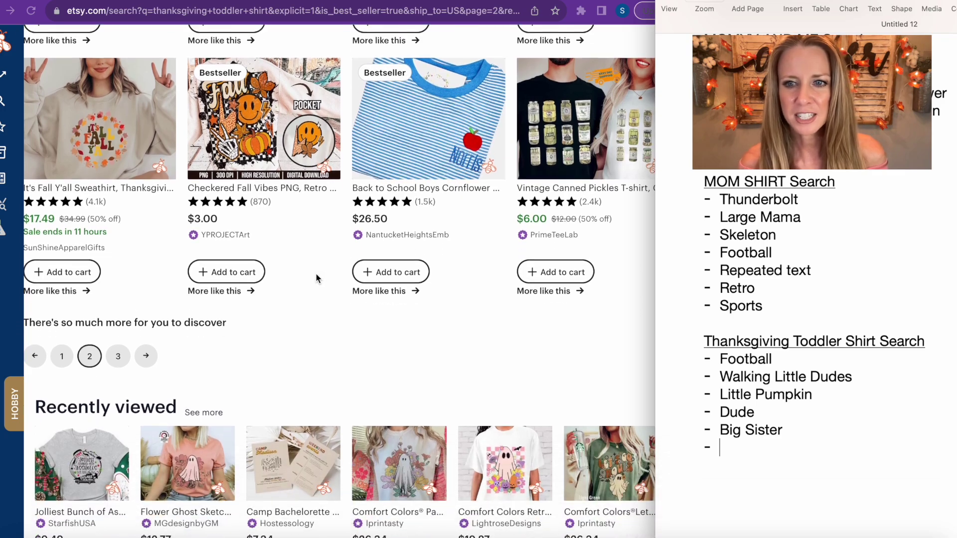
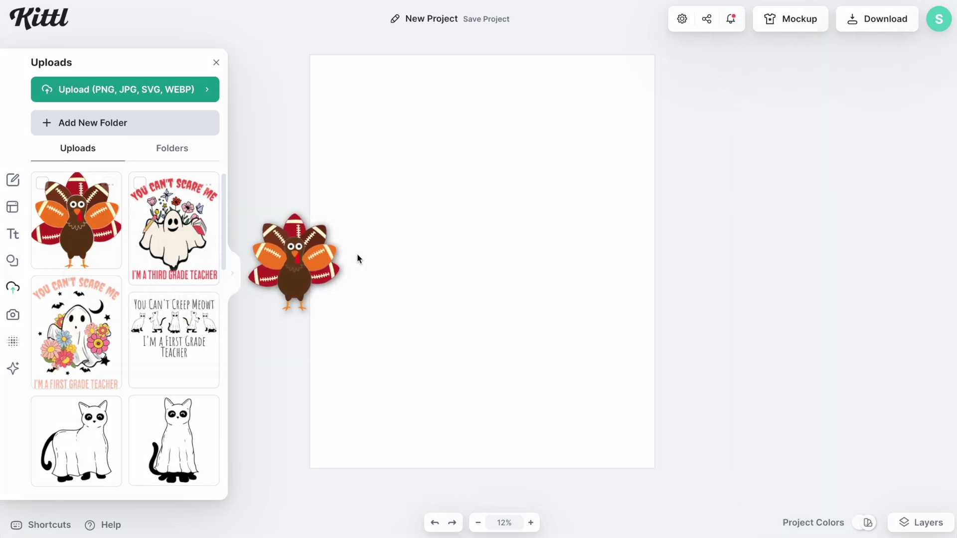
Step: Switch to Kittl, position the football-feathered turkey at the top of the artboard and scale it to almost the artboard's full width
{"action": "left_click_drag", "start_coordinate": [357, 259], "coordinate": [280, 102]}
{"action": "left_click_drag", "start_coordinate": [529, 290], "coordinate": [656, 418]}
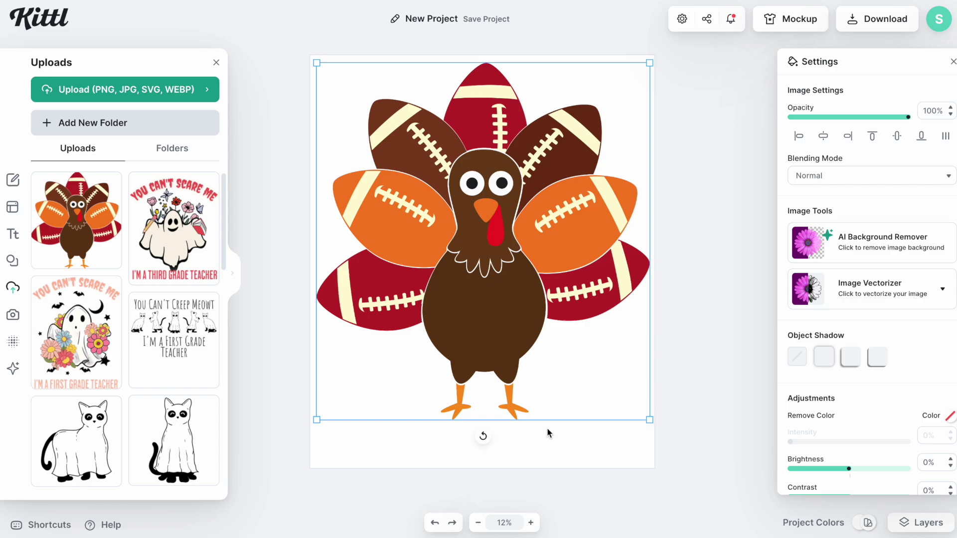
{"action": "left_click_drag", "start_coordinate": [651, 422], "coordinate": [636, 436]}
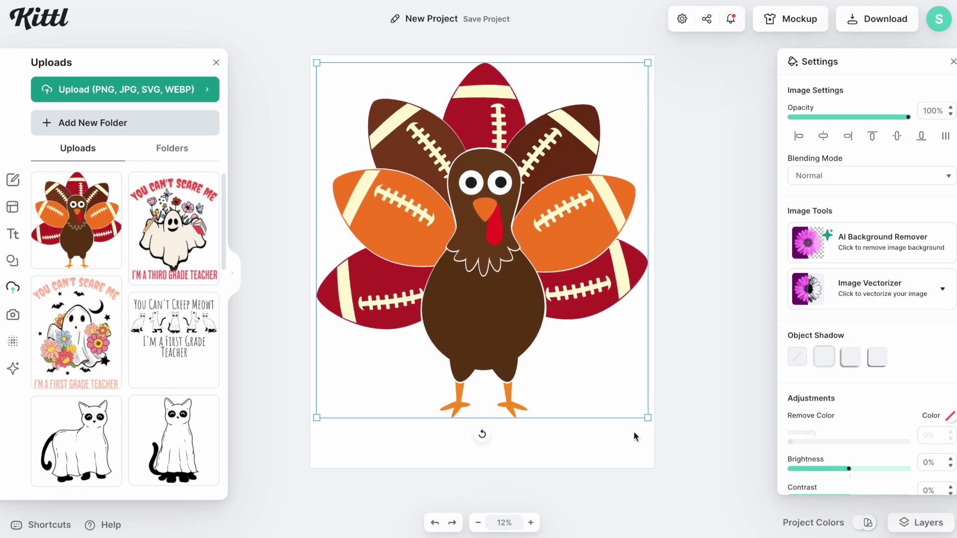
Step: Crop the turkey image from its lower edge up to mid-body, cutting off the legs and lower belly
{"action": "double_click", "coordinate": [499, 320]}
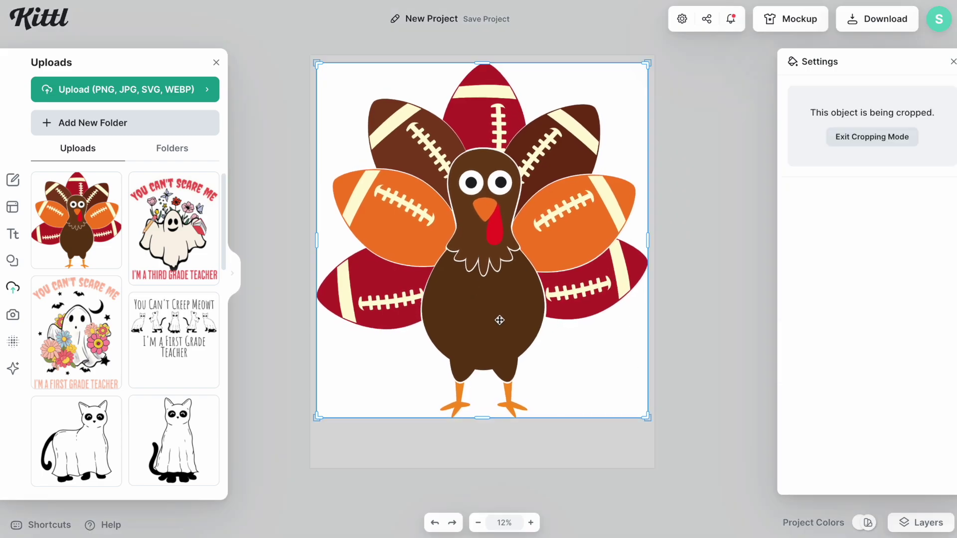
{"action": "left_click", "coordinate": [727, 266]}
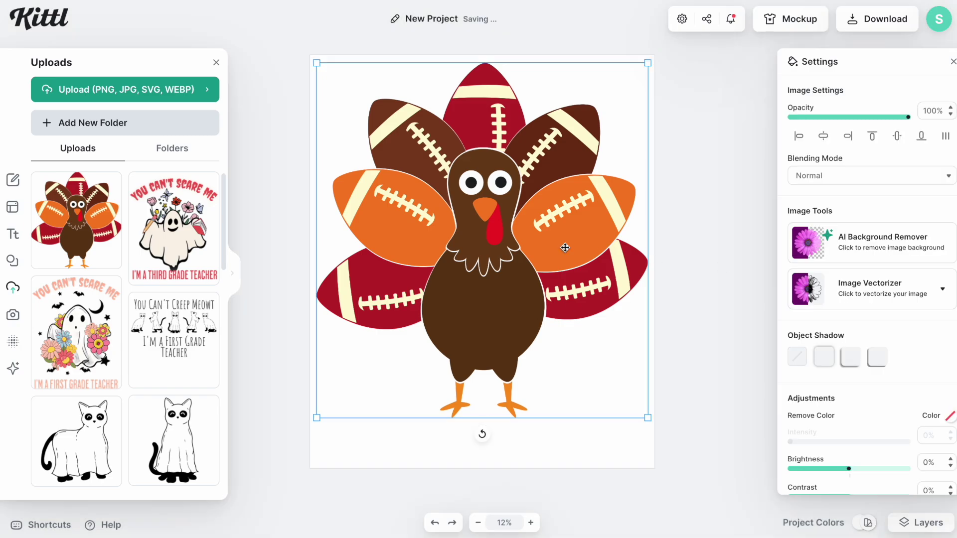
{"action": "double_click", "coordinate": [521, 258]}
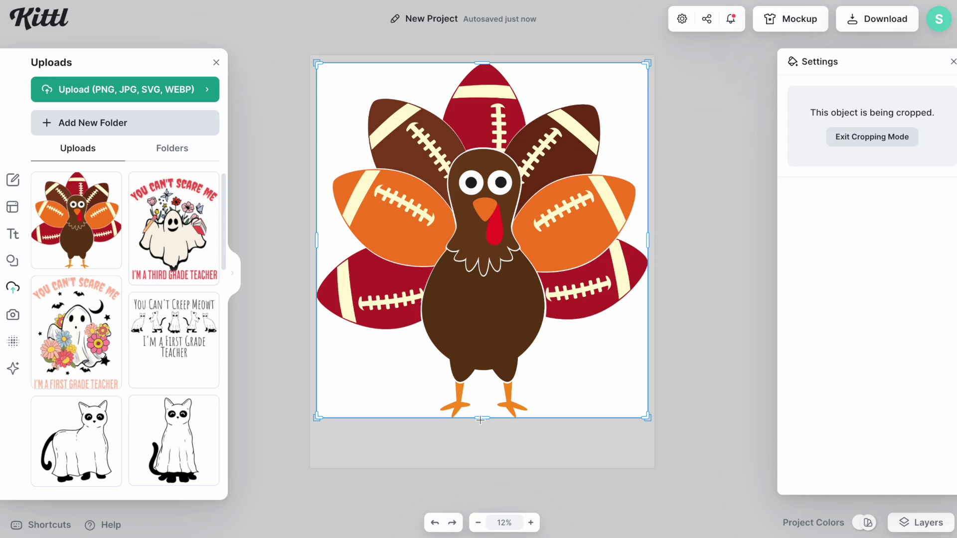
{"action": "left_click_drag", "start_coordinate": [482, 418], "coordinate": [483, 282]}
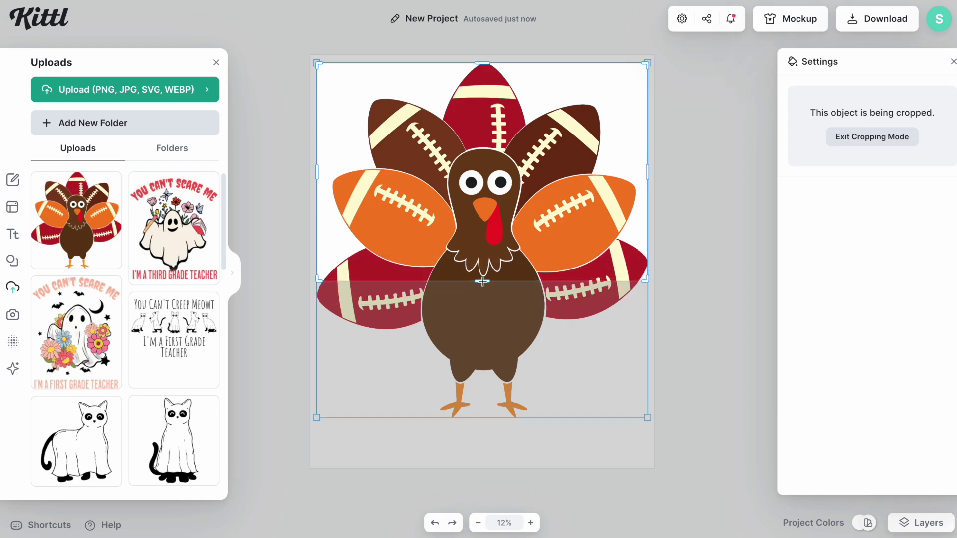
{"action": "left_click_drag", "start_coordinate": [483, 281], "coordinate": [479, 296]}
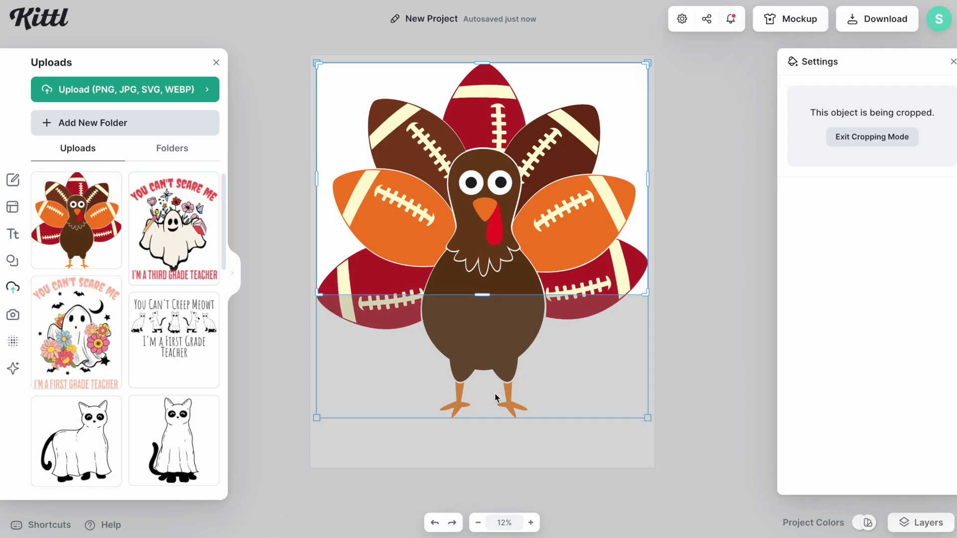
{"action": "left_click", "coordinate": [868, 142]}
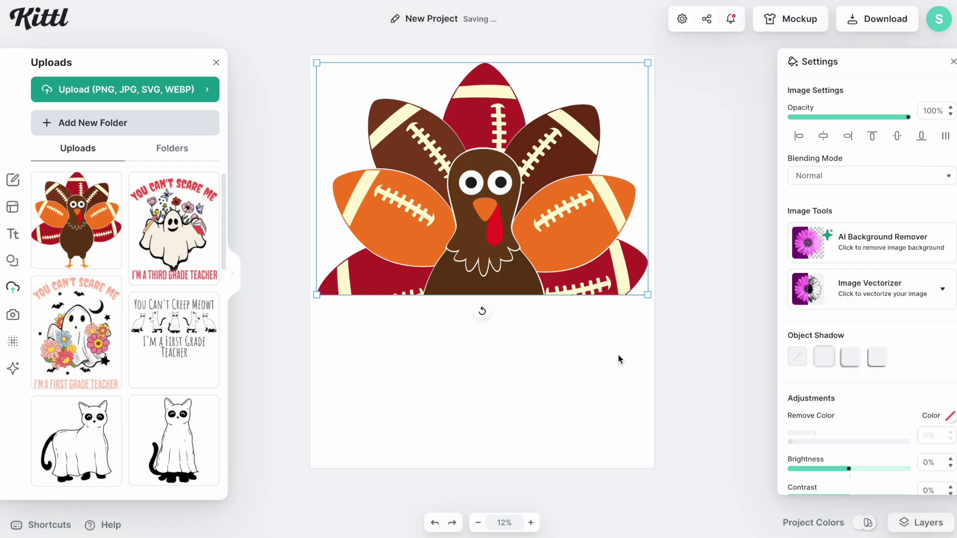
Step: Make the artboard background transparent by setting its opacity to 0%
{"action": "left_click", "coordinate": [692, 331]}
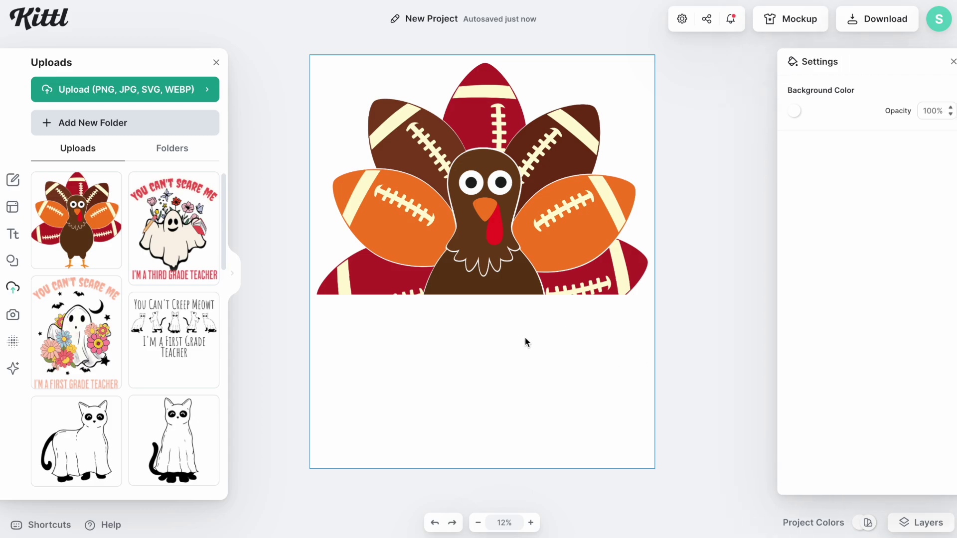
{"action": "left_click", "coordinate": [795, 112]}
{"action": "left_click", "coordinate": [796, 115]}
Step: Add a headline, move it just below the cropped turkey and extend its text box across the artboard's full width
{"action": "key", "text": "t"}
{"action": "left_click", "coordinate": [99, 94]}
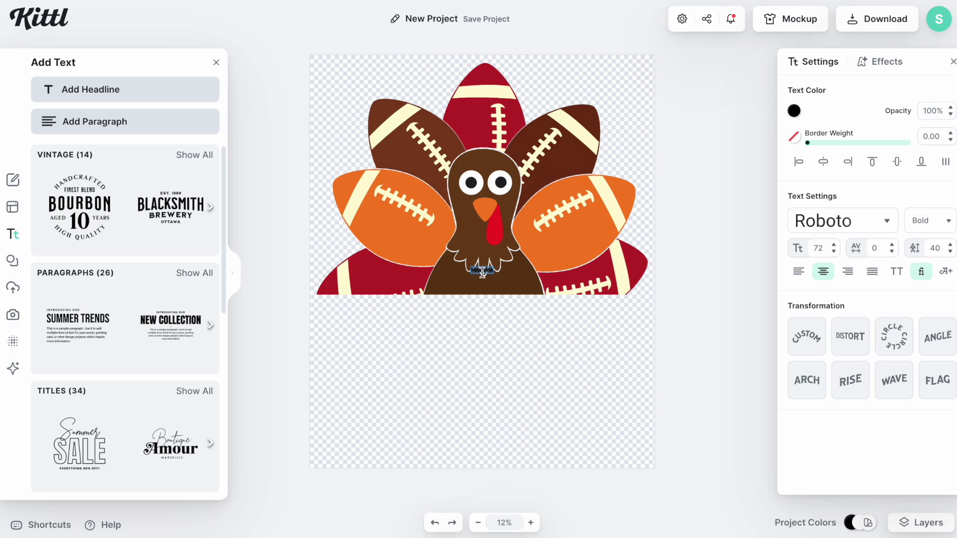
{"action": "key", "text": "ctrl+d"}
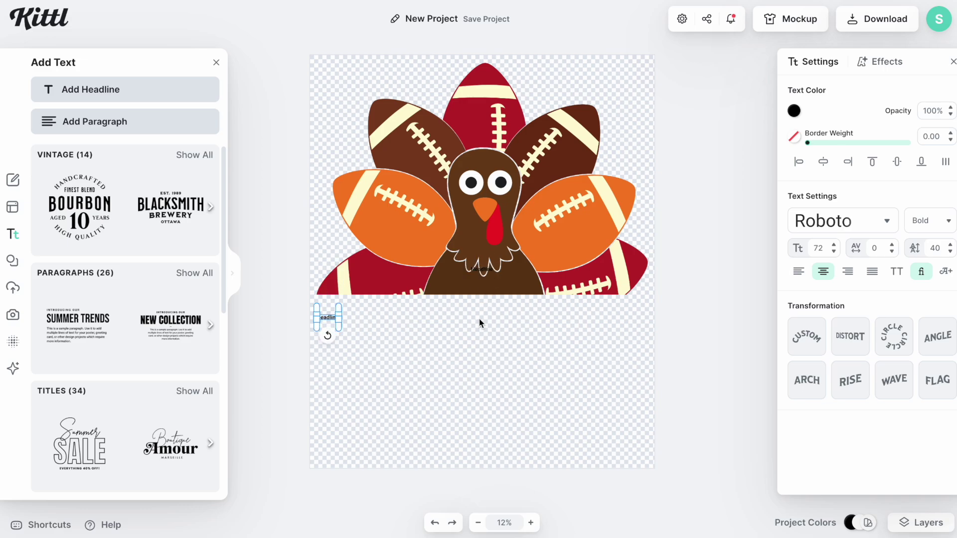
{"action": "key", "text": "Delete"}
{"action": "left_click_drag", "start_coordinate": [487, 271], "coordinate": [638, 302]}
{"action": "left_click_drag", "start_coordinate": [469, 317], "coordinate": [331, 341]}
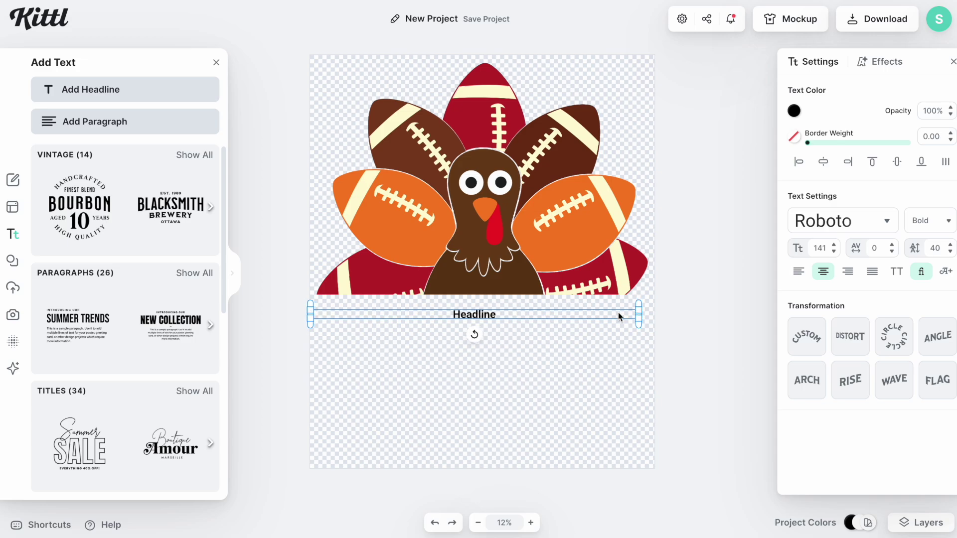
{"action": "left_click_drag", "start_coordinate": [639, 315], "coordinate": [654, 315]}
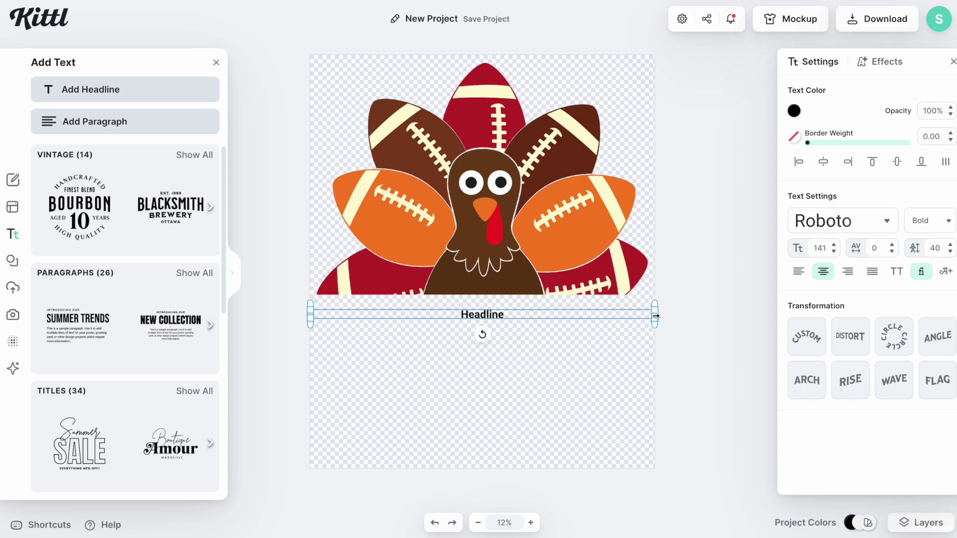
Step: Replace the headline text with "mama" and apply the Be Happy typeface
{"action": "double_click", "coordinate": [498, 315]}
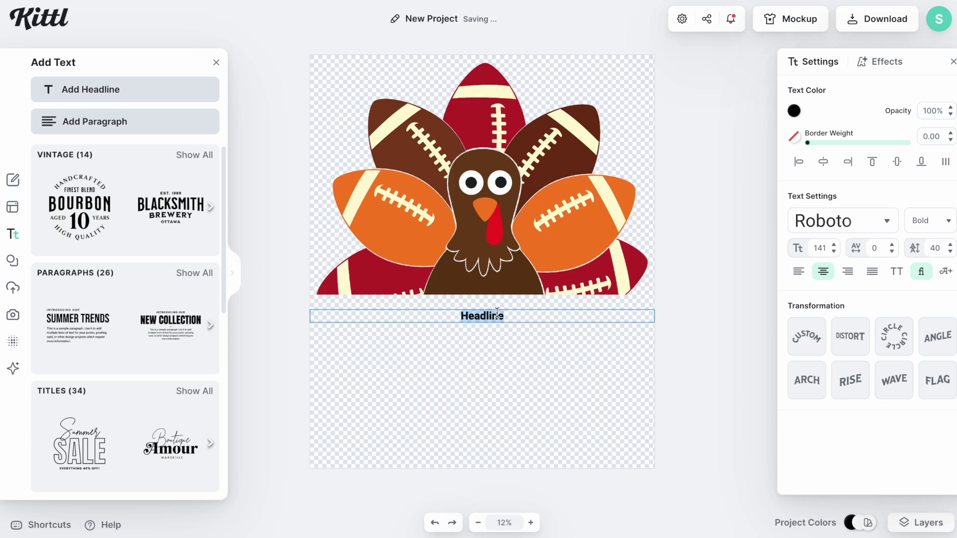
{"action": "type", "text": "mama"}
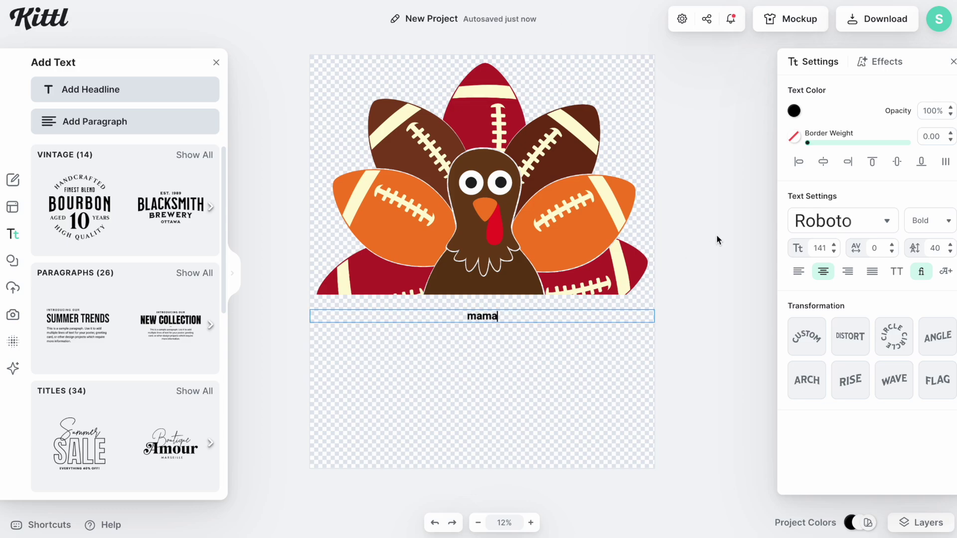
{"action": "left_click", "coordinate": [886, 223]}
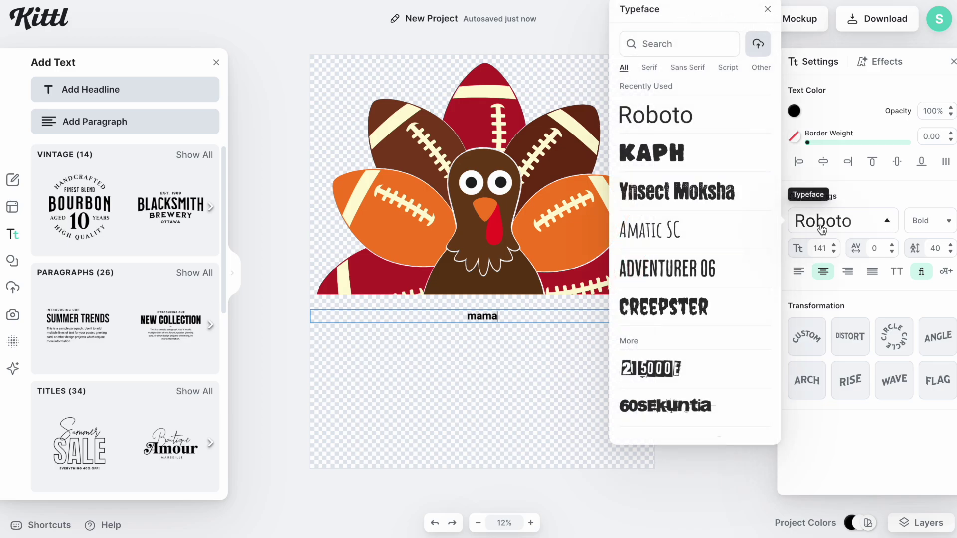
{"action": "scroll", "coordinate": [718, 270], "scroll_direction": "down", "scroll_amount": 7}
{"action": "scroll", "coordinate": [719, 270], "scroll_direction": "down", "scroll_amount": 7}
{"action": "scroll", "coordinate": [719, 270], "scroll_direction": "down", "scroll_amount": 4}
{"action": "scroll", "coordinate": [718, 269], "scroll_direction": "down", "scroll_amount": 6}
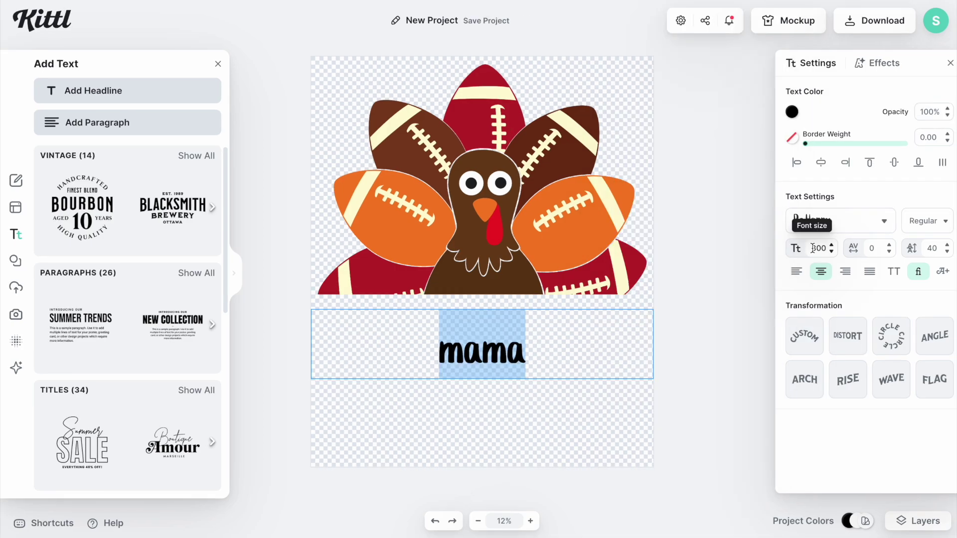
Step: Set the "mama" text's font size to 2000 and move it up close beneath the turkey
{"action": "double_click", "coordinate": [827, 249]}
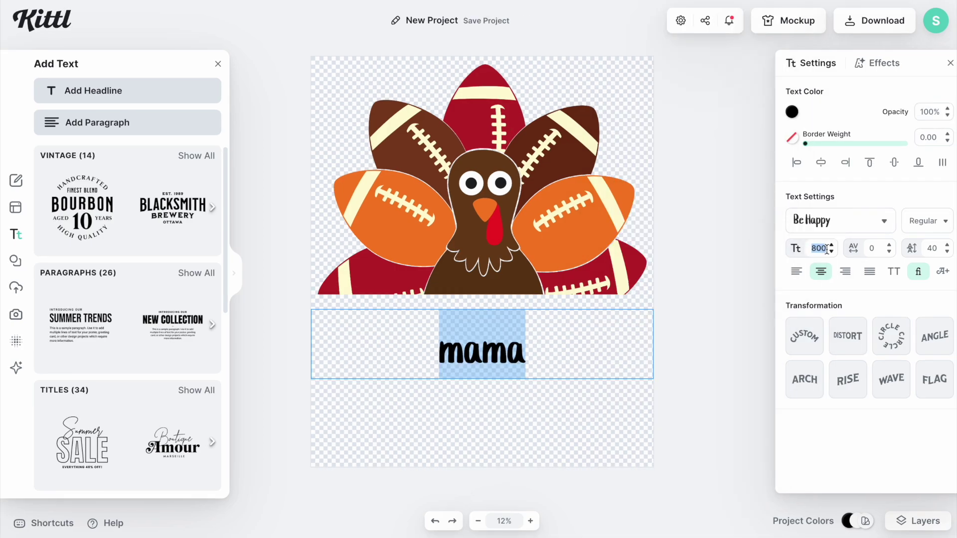
{"action": "type", "text": "2"}
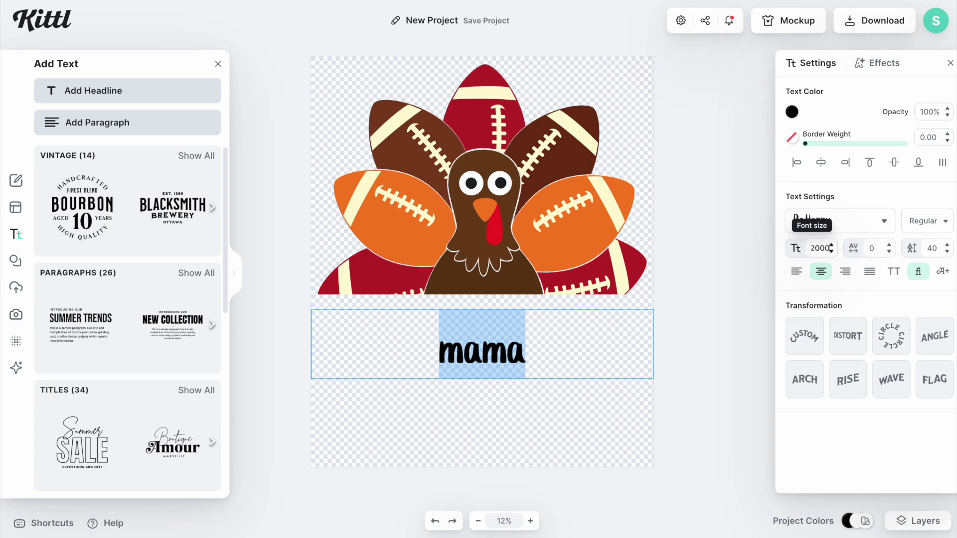
{"action": "type", "text": "000"}
{"action": "key", "text": "Return"}
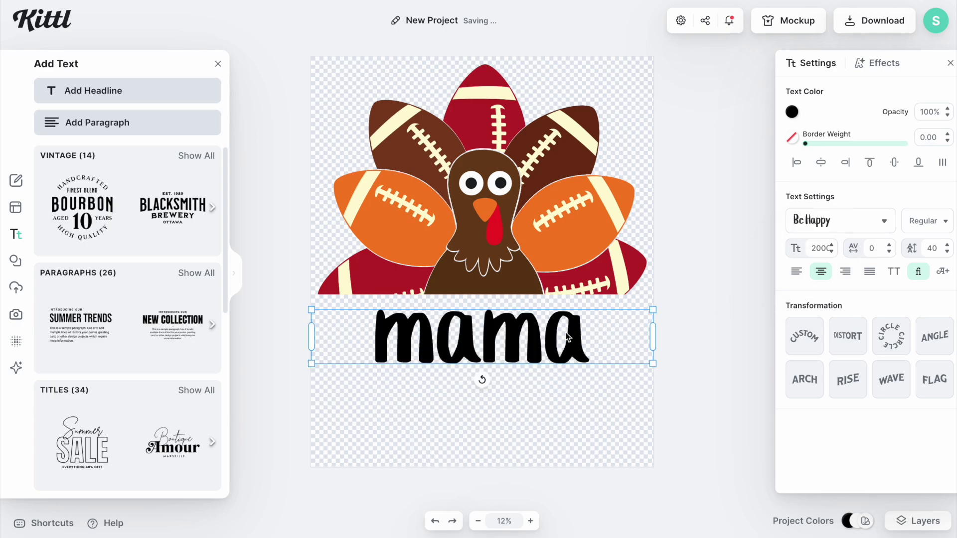
{"action": "left_click_drag", "start_coordinate": [568, 333], "coordinate": [566, 324]}
{"action": "key", "text": "Escape"}
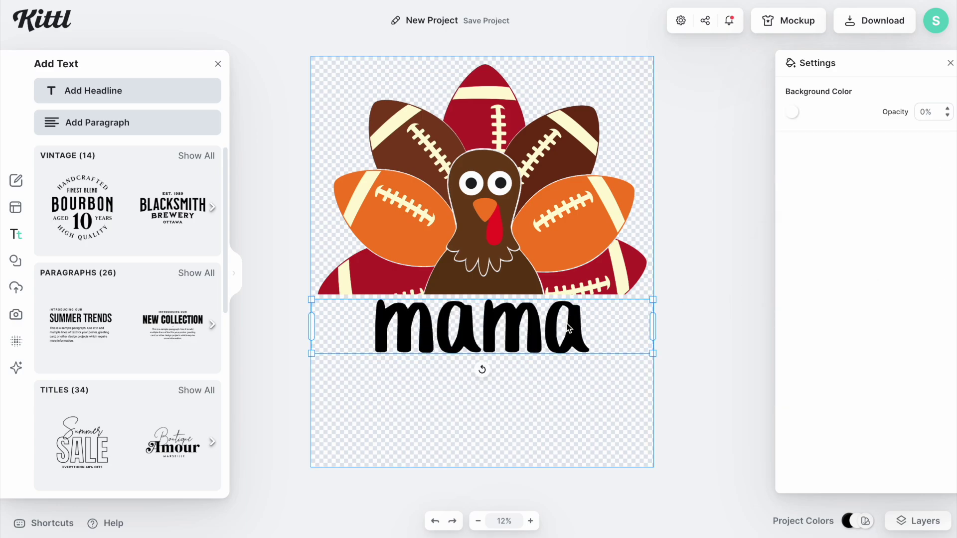
Step: Try the Adventurer 06 typeface on the "mama" text
{"action": "left_click", "coordinate": [566, 327]}
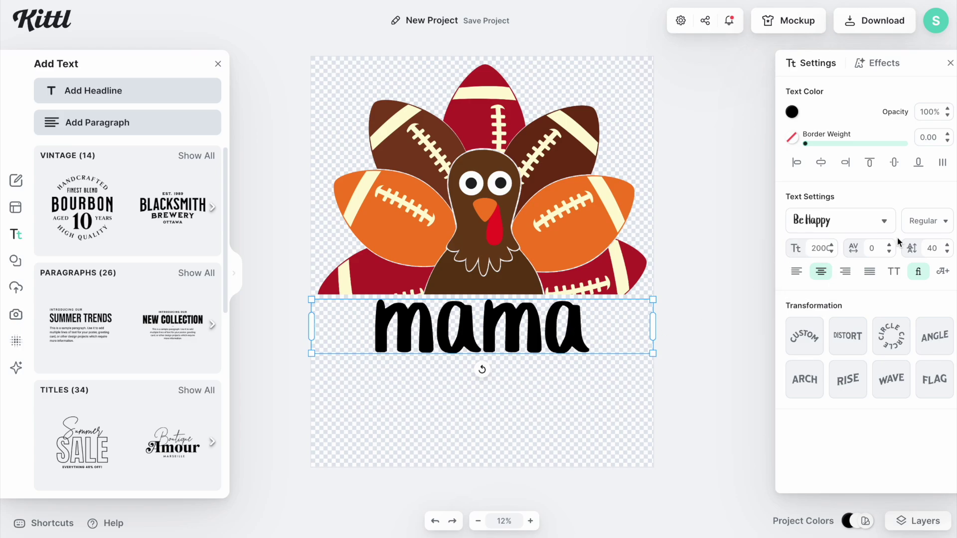
{"action": "left_click", "coordinate": [884, 223]}
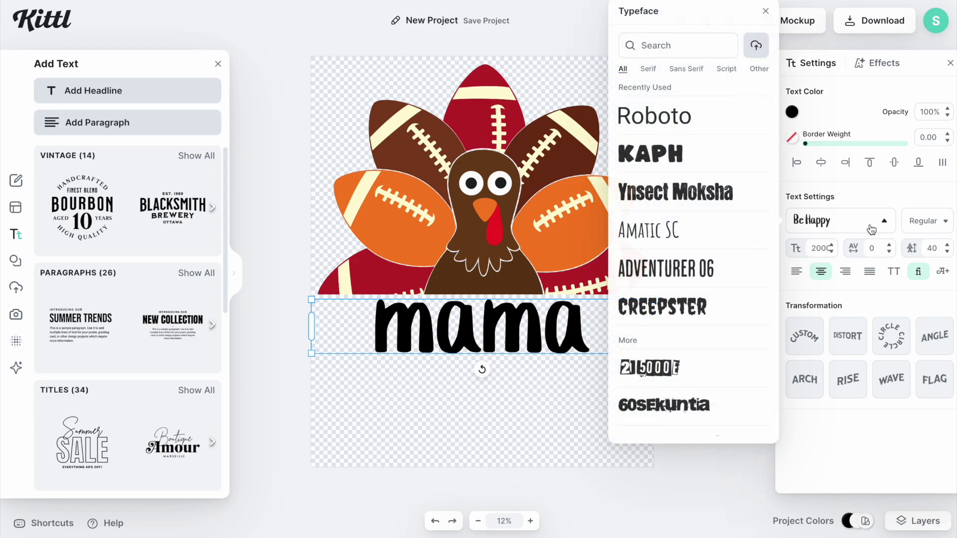
{"action": "left_click", "coordinate": [675, 279]}
Step: Set the "mama" text in the Signmaster typeface and scale it to about size 1894 so it nearly fills the artboard's width
{"action": "scroll", "coordinate": [696, 223], "scroll_direction": "down", "scroll_amount": 1}
{"action": "scroll", "coordinate": [696, 223], "scroll_direction": "down", "scroll_amount": 10}
{"action": "scroll", "coordinate": [695, 223], "scroll_direction": "down", "scroll_amount": 10}
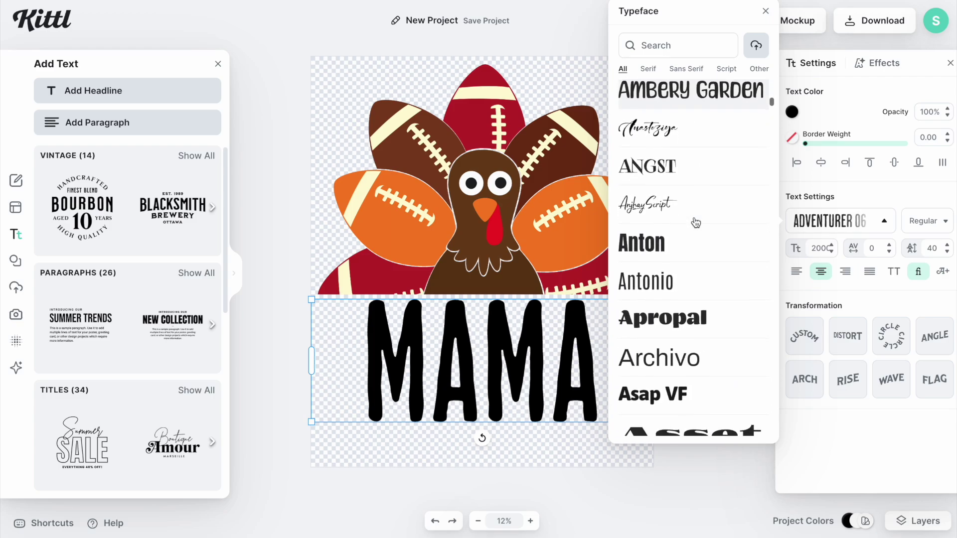
{"action": "scroll", "coordinate": [695, 223], "scroll_direction": "up", "scroll_amount": 1}
{"action": "scroll", "coordinate": [696, 223], "scroll_direction": "down", "scroll_amount": 2}
{"action": "scroll", "coordinate": [696, 223], "scroll_direction": "down", "scroll_amount": 10}
{"action": "scroll", "coordinate": [696, 222], "scroll_direction": "down", "scroll_amount": 10}
{"action": "scroll", "coordinate": [696, 223], "scroll_direction": "down", "scroll_amount": 10}
{"action": "scroll", "coordinate": [696, 223], "scroll_direction": "down", "scroll_amount": 6}
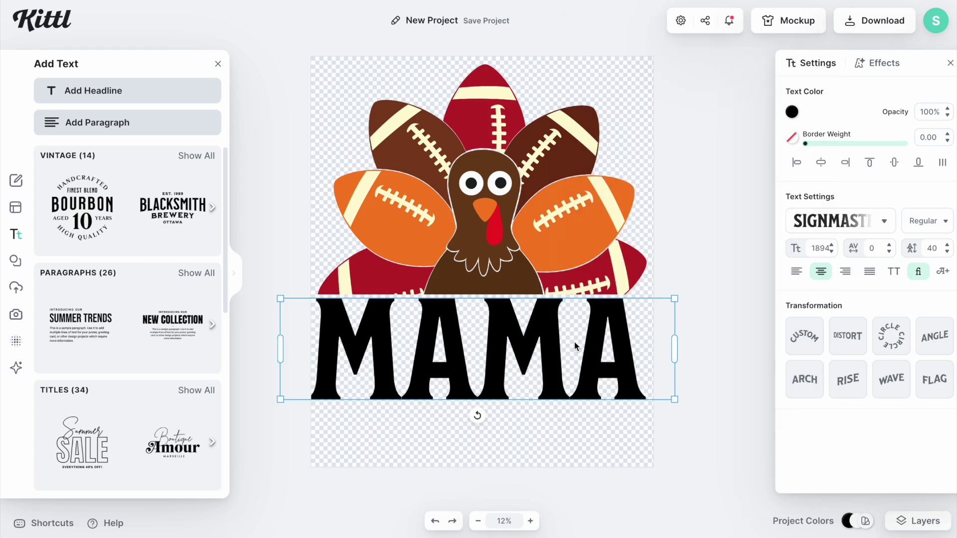
{"action": "key", "text": "Escape"}
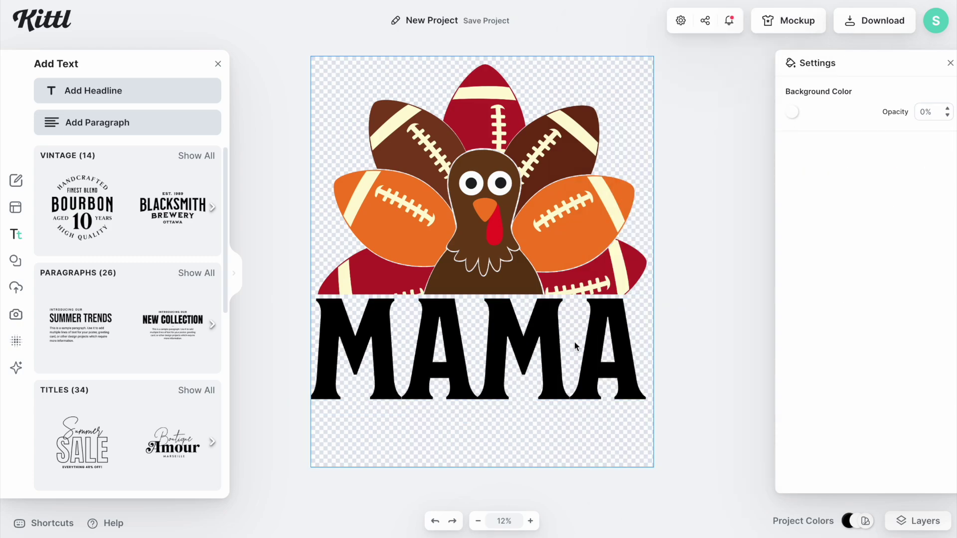
{"action": "left_click", "coordinate": [702, 269]}
Step: Recolor the MAMA text orange by sampling the color from the turkey's orange football feather
{"action": "left_click", "coordinate": [592, 346]}
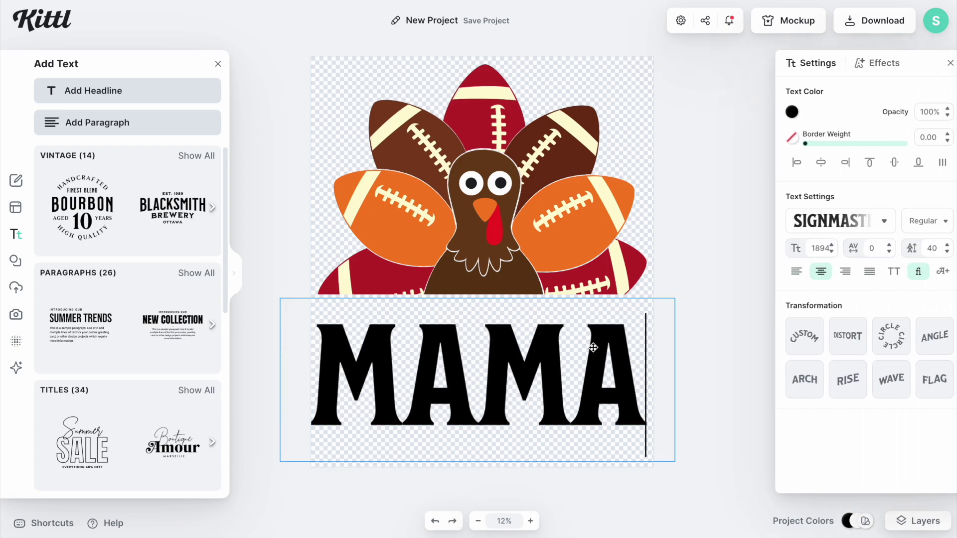
{"action": "left_click_drag", "start_coordinate": [646, 369], "coordinate": [250, 377]}
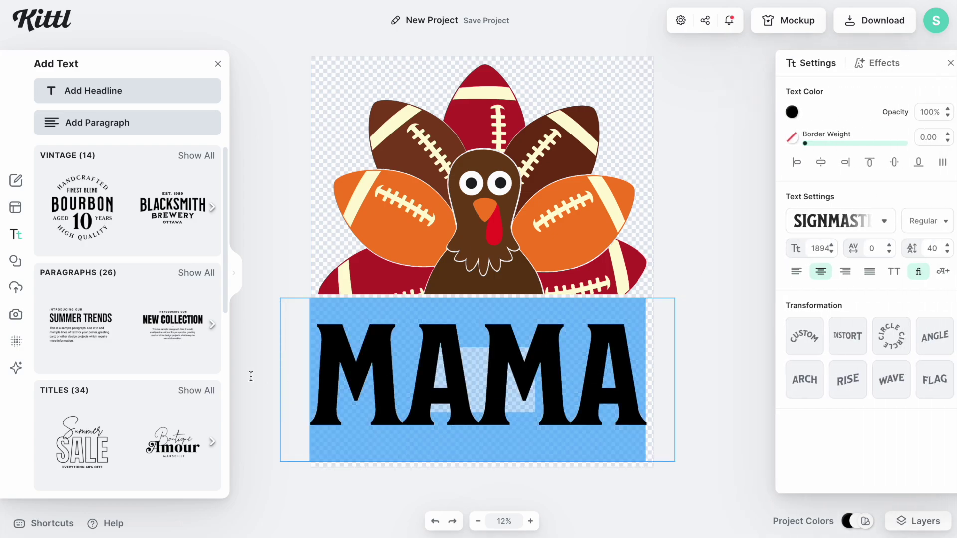
{"action": "mouse_move", "coordinate": [850, 522]}
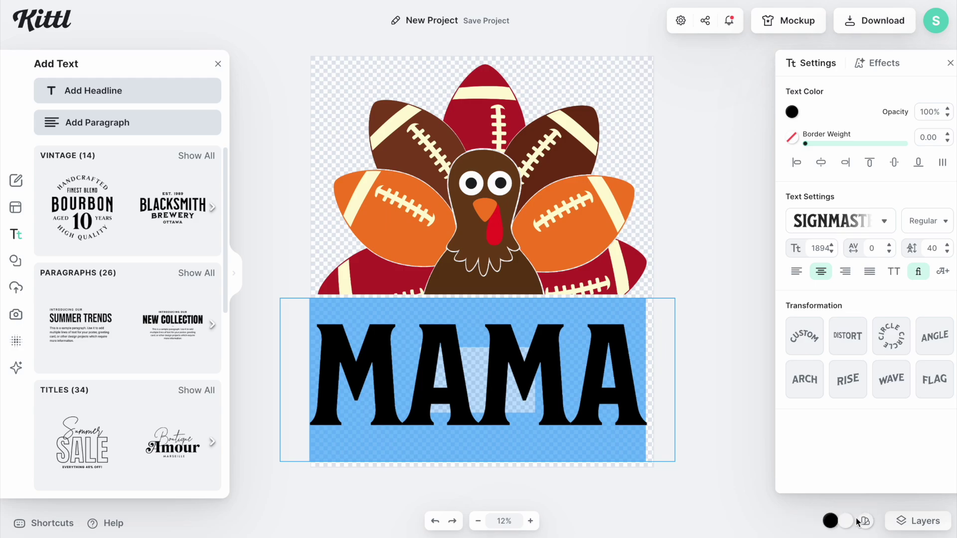
{"action": "left_click", "coordinate": [821, 522]}
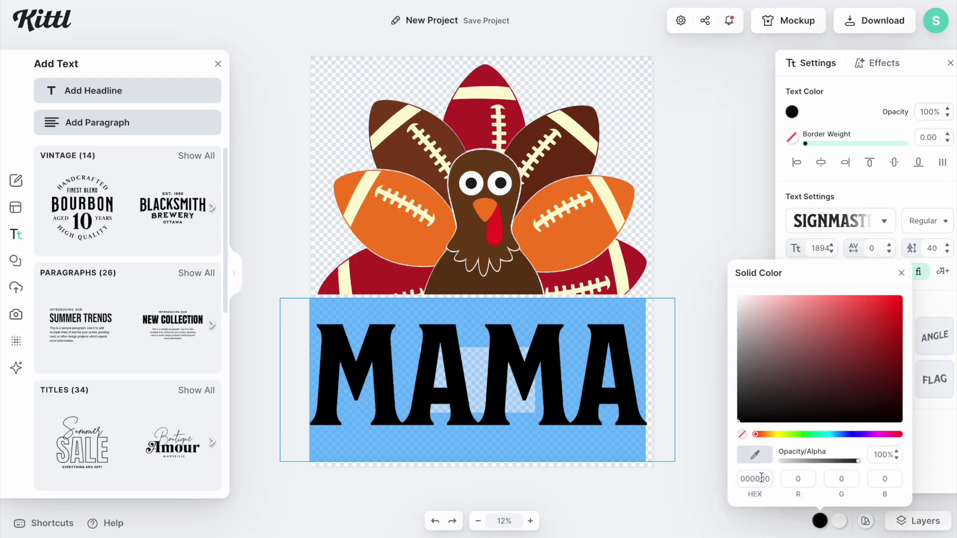
{"action": "left_click", "coordinate": [754, 454]}
{"action": "left_click", "coordinate": [577, 235]}
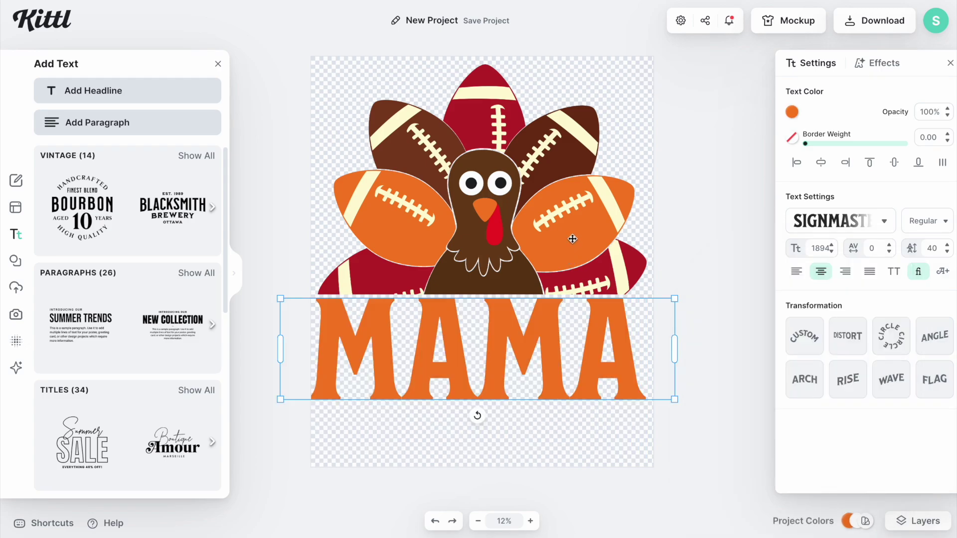
{"action": "left_click", "coordinate": [739, 214]}
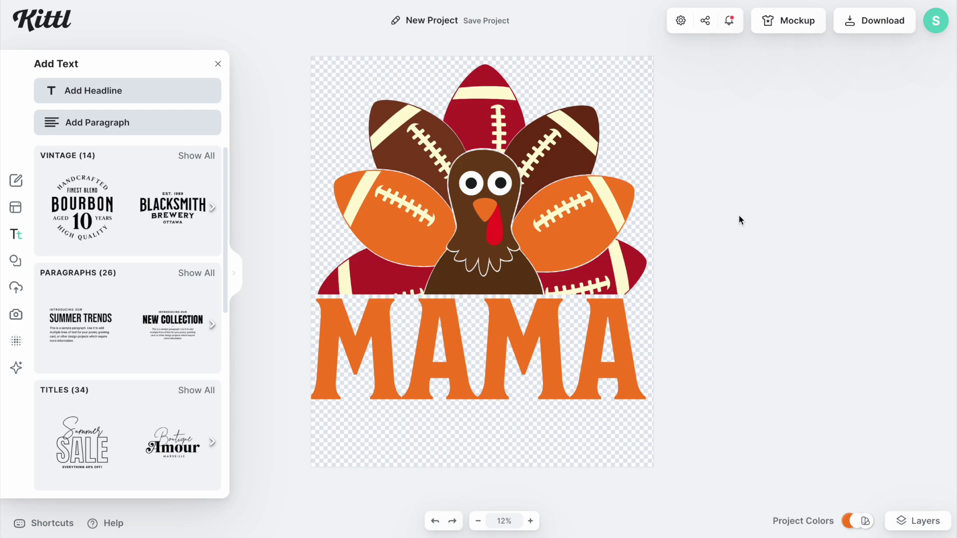
Step: Download the MAMA turkey design as a 4500 × 5400 px PNG
{"action": "left_click", "coordinate": [864, 26]}
{"action": "left_click", "coordinate": [794, 264]}
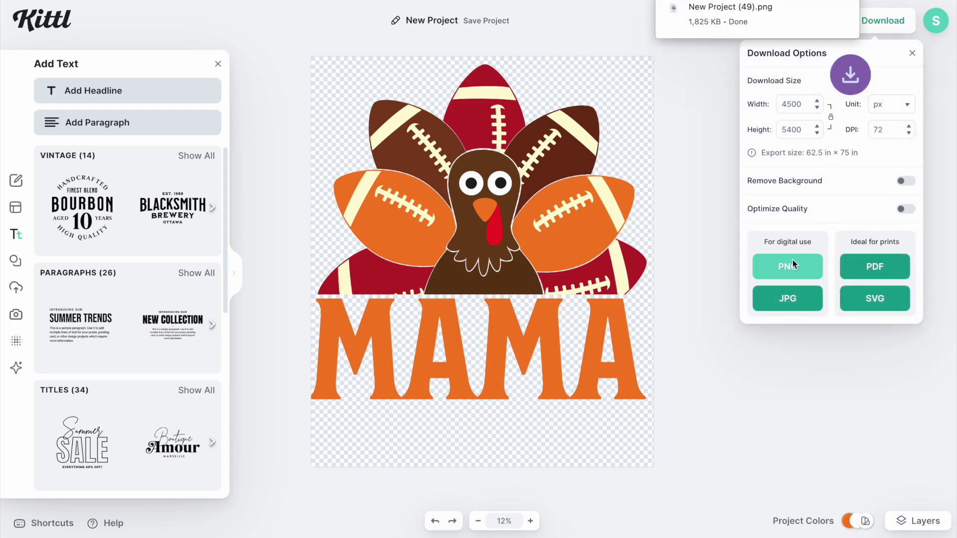
{"action": "left_click", "coordinate": [696, 277]}
Step: Replace the MAMA text with MINI and open the download options for this version
{"action": "left_click", "coordinate": [570, 346]}
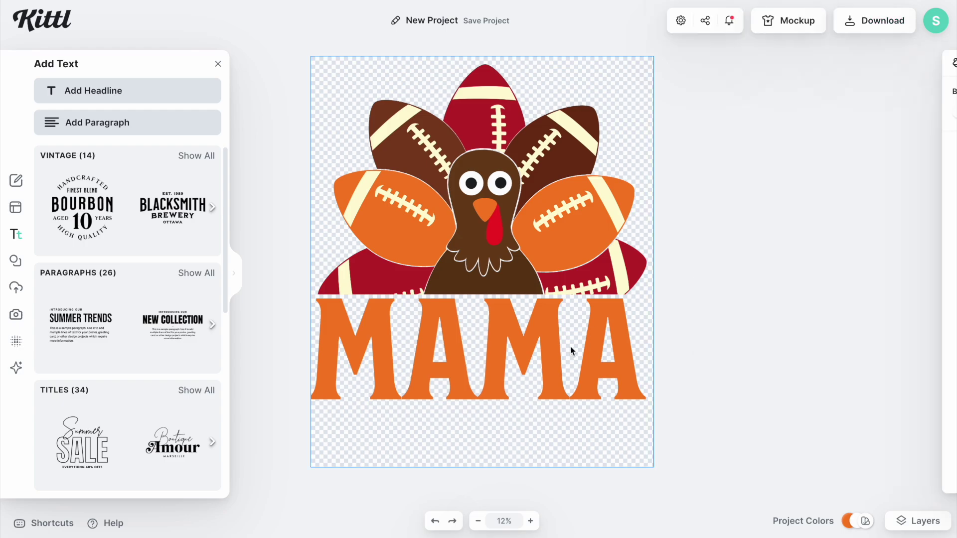
{"action": "left_click", "coordinate": [553, 353]}
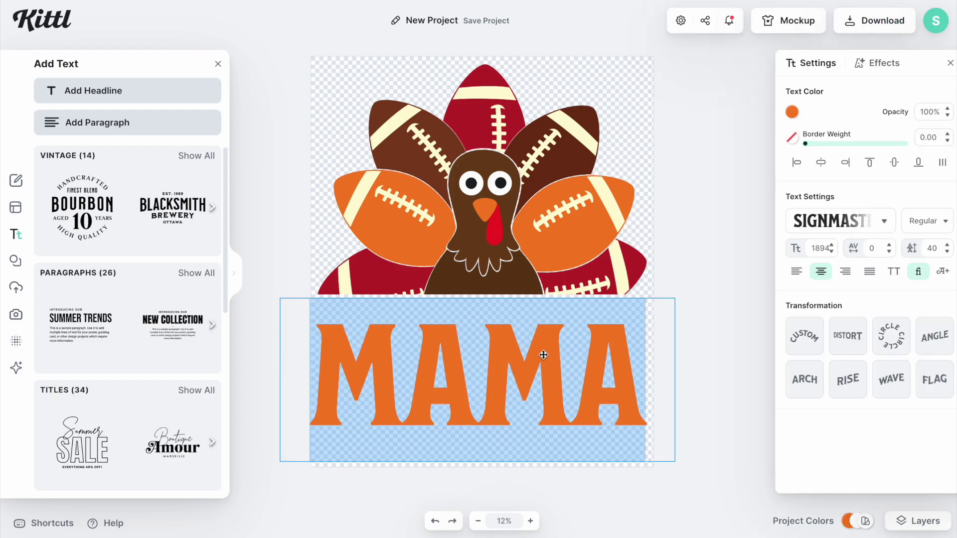
{"action": "type", "text": "MINI"}
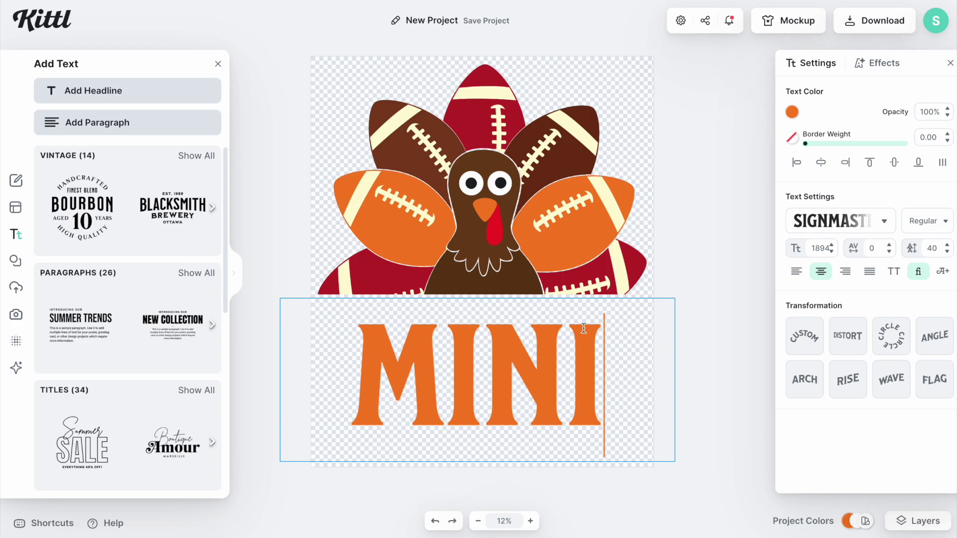
{"action": "key", "text": "Escape"}
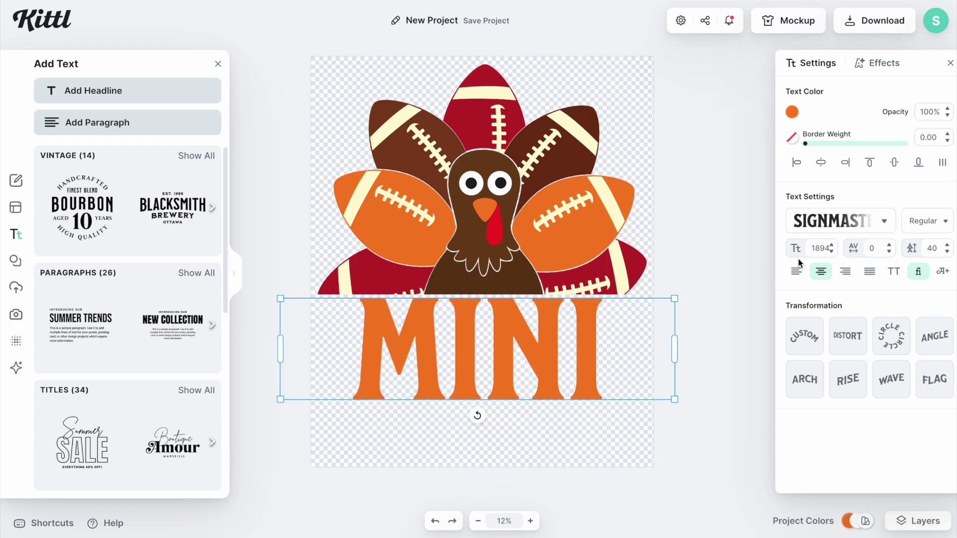
{"action": "left_click", "coordinate": [747, 249]}
{"action": "left_click", "coordinate": [877, 21]}
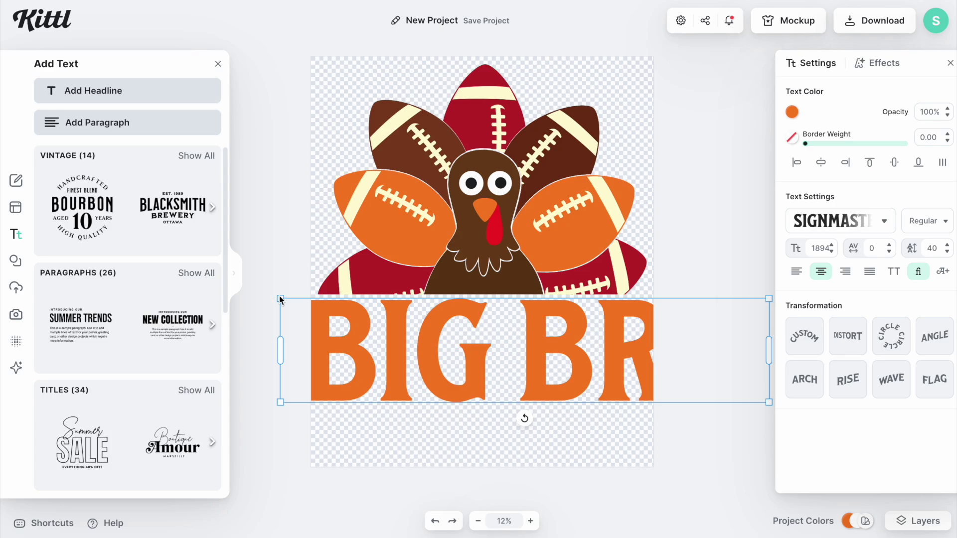
Step: Scale the BIG BRO text down to about size 1435 and fit it within the artboard directly beneath the turkey
{"action": "left_click_drag", "start_coordinate": [278, 296], "coordinate": [397, 324]}
{"action": "left_click_drag", "start_coordinate": [477, 358], "coordinate": [394, 332]}
{"action": "left_click", "coordinate": [705, 202]}
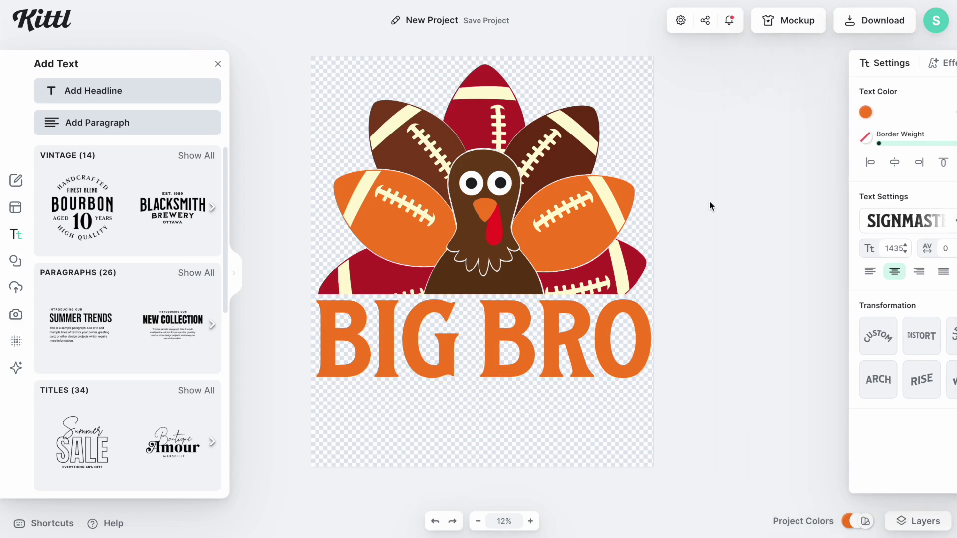
Step: Change the text beneath the turkey to LITTLE SIS on two lines
{"action": "left_click", "coordinate": [530, 365]}
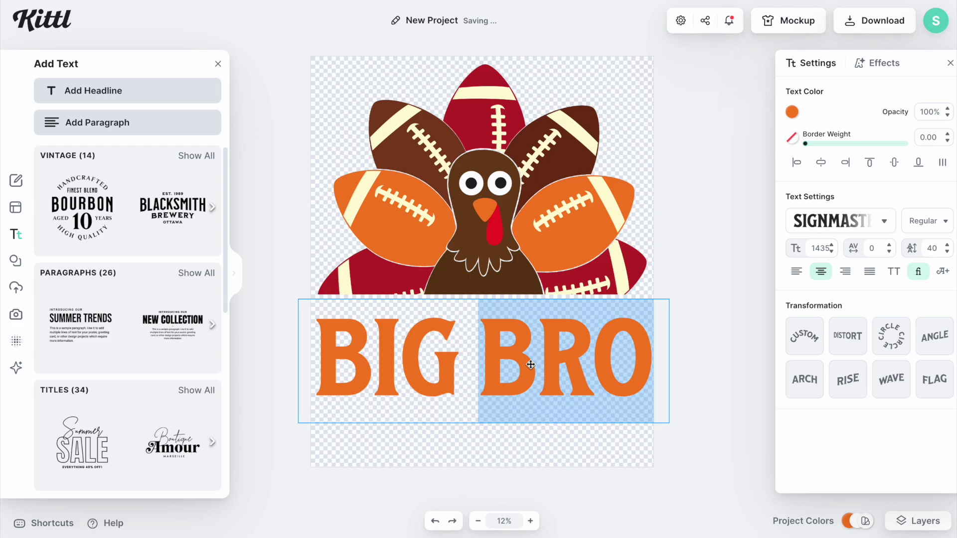
{"action": "double_click", "coordinate": [535, 364]}
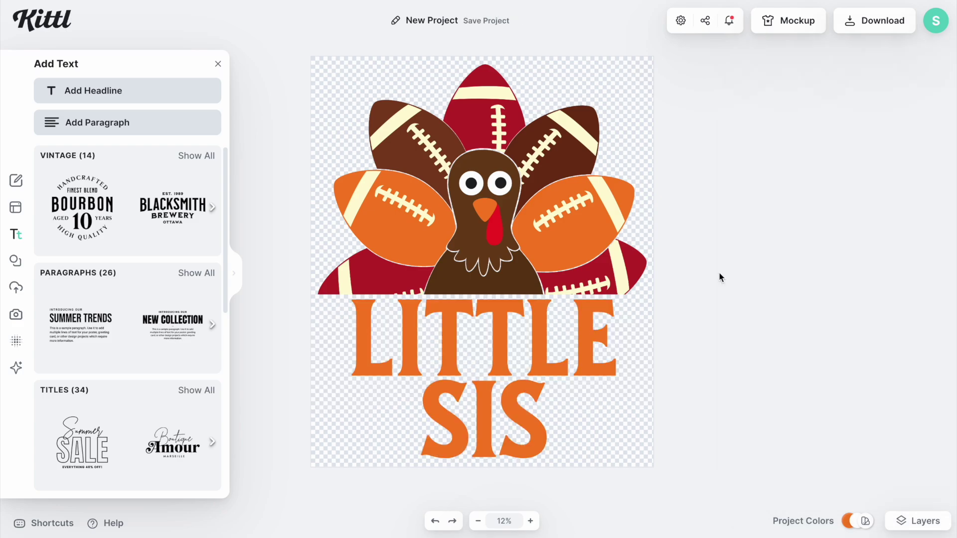